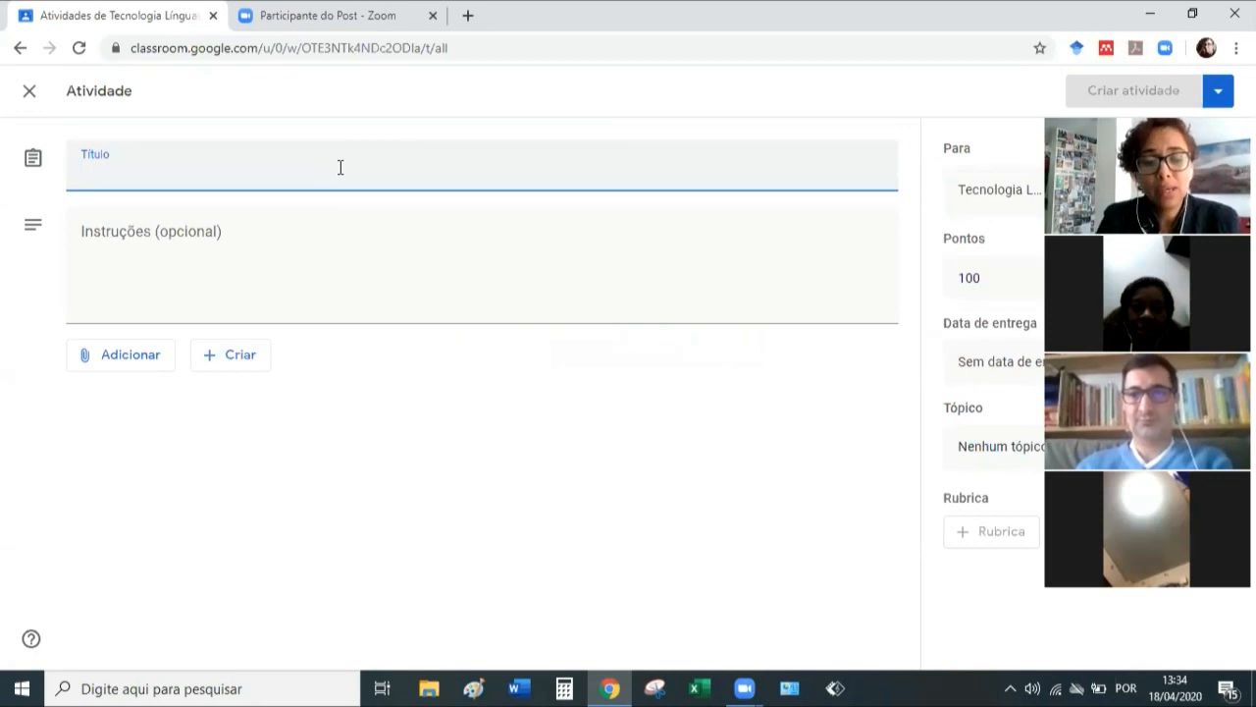
Title the new assignment "fhfhgbhfb" and enter "gdgd" as its instructions.
type("fhfhgbhfb")
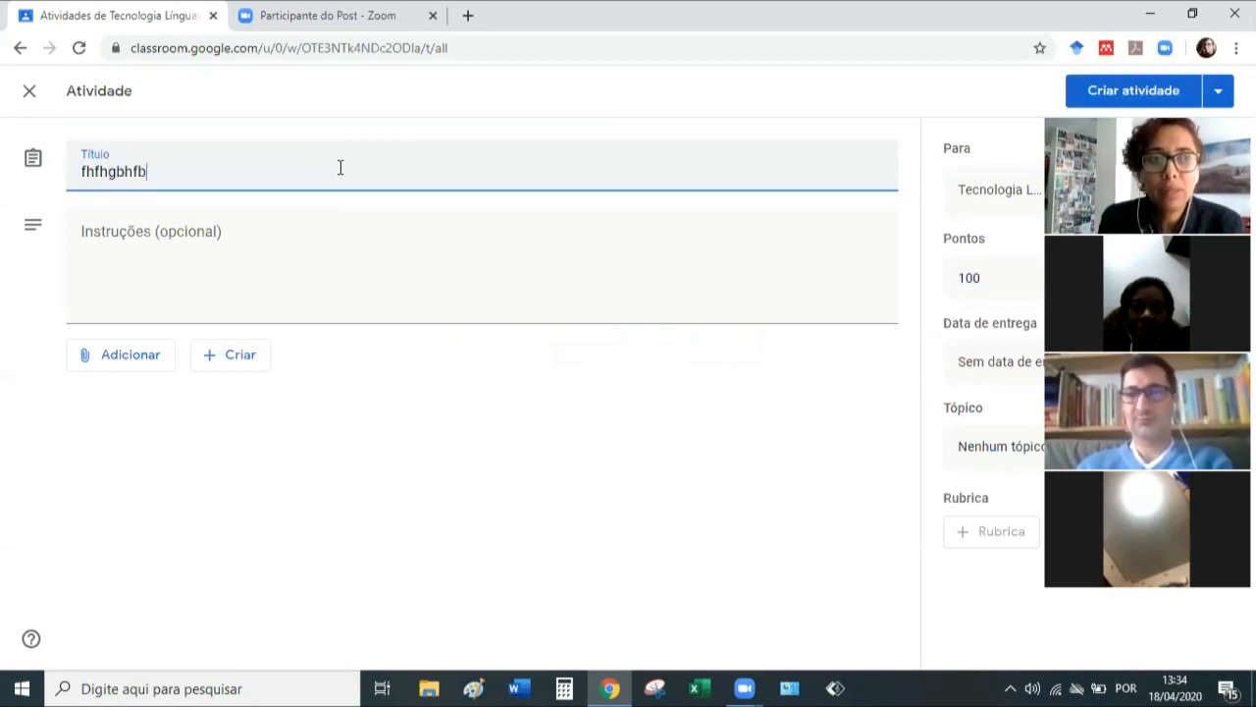
left_click(222, 263)
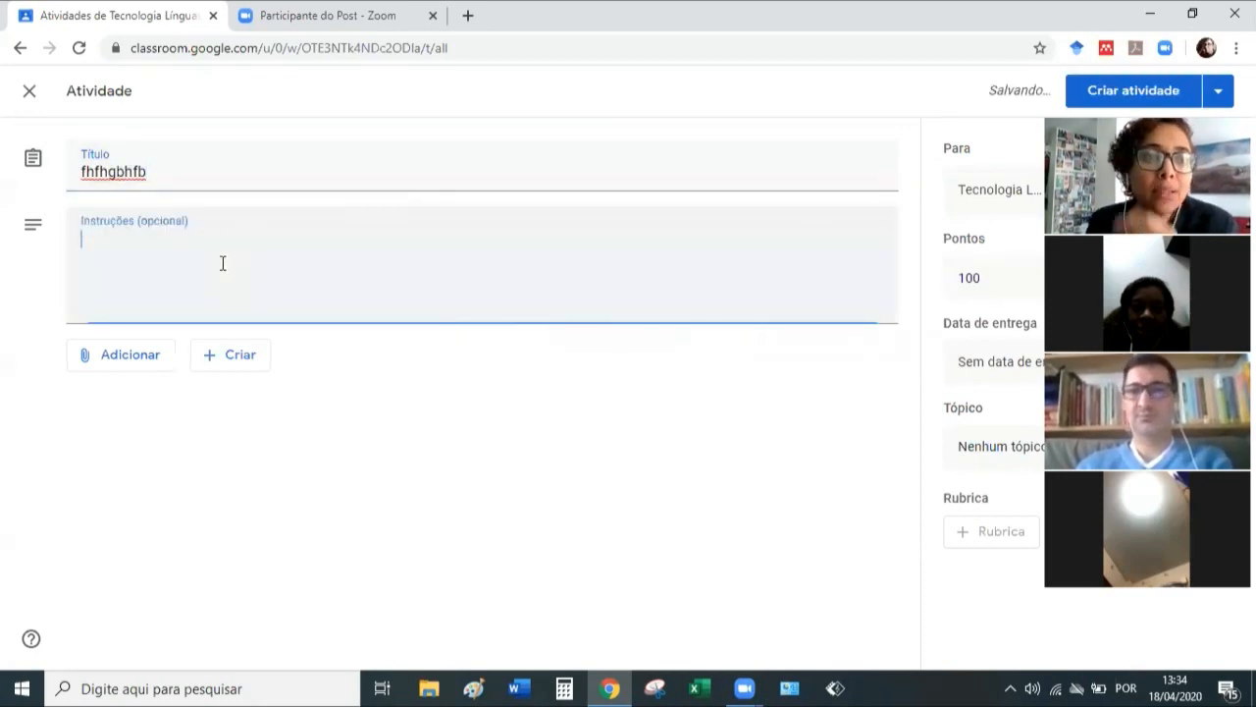
type("gdgd")
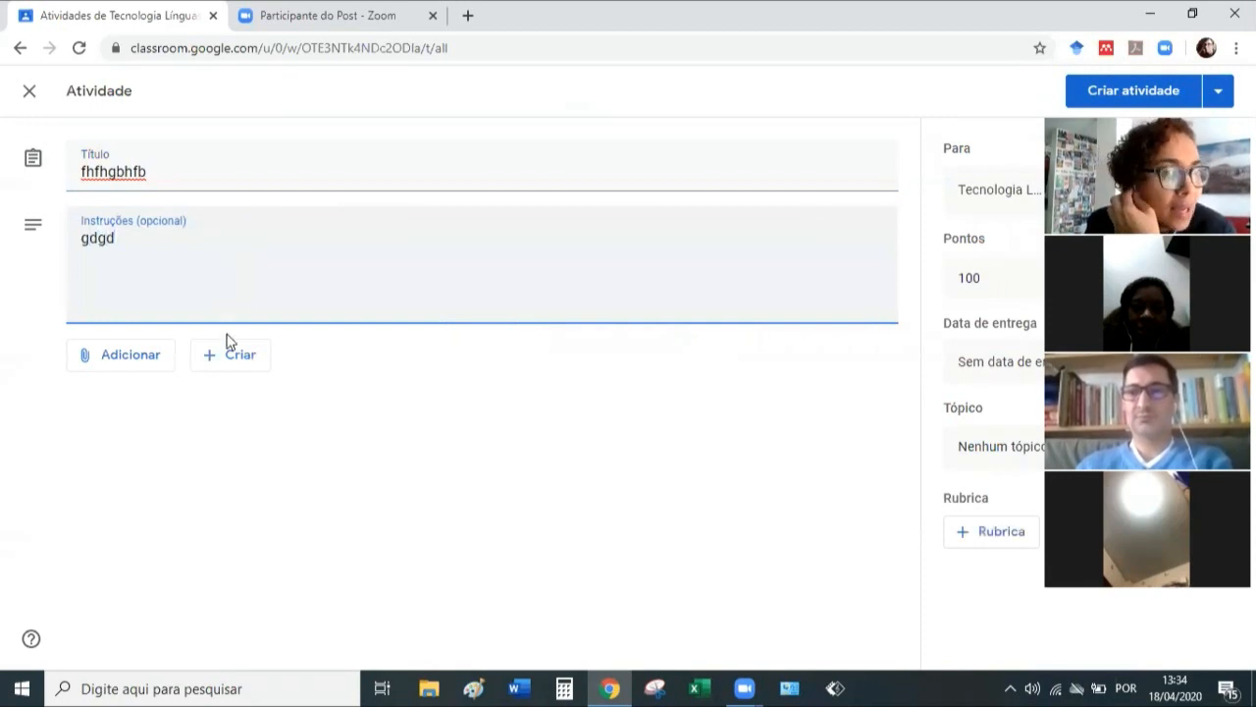
Search YouTube for "saludos" and attach the video "Saludos y despedidas en español" to the assignment.
left_click(135, 363)
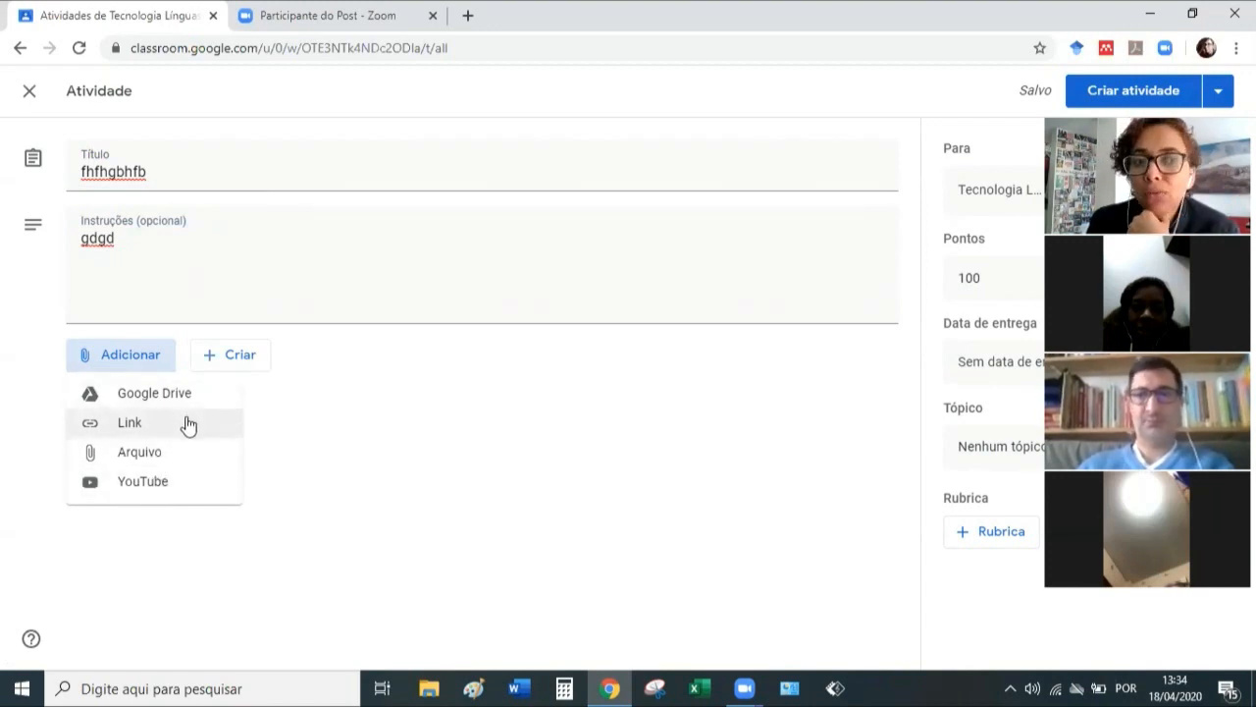
left_click(152, 494)
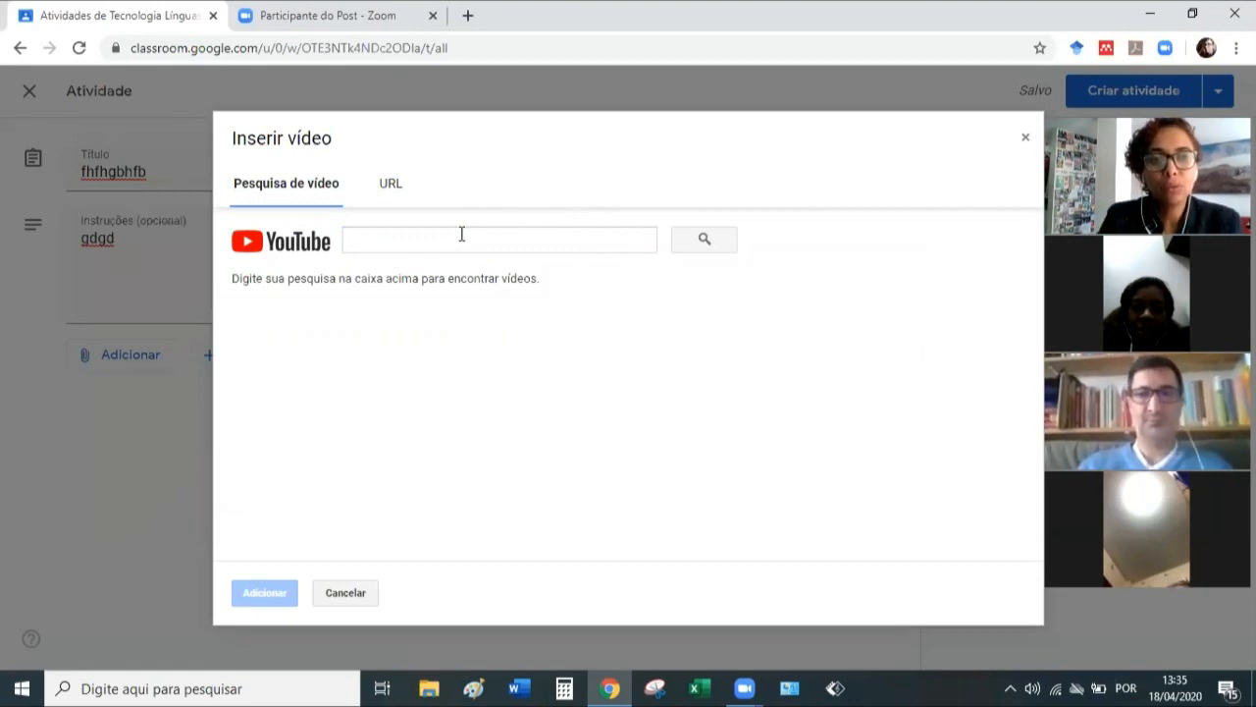
left_click(461, 233)
type("s")
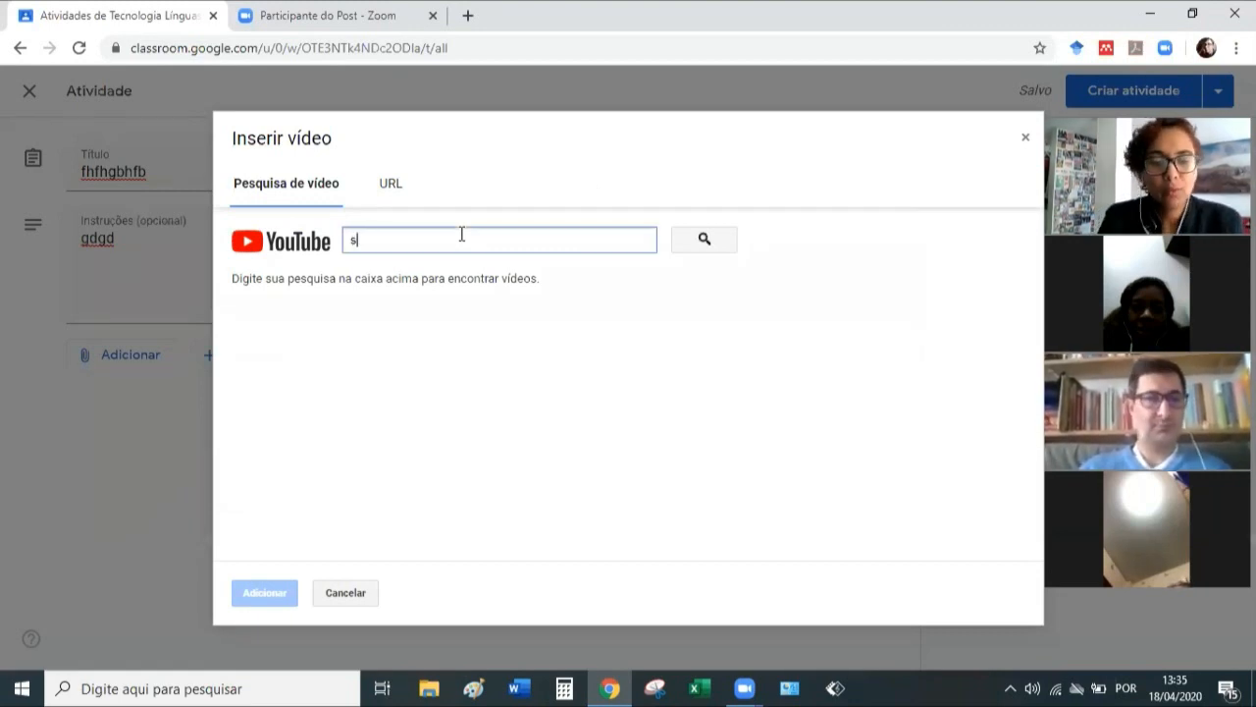
type("aludos")
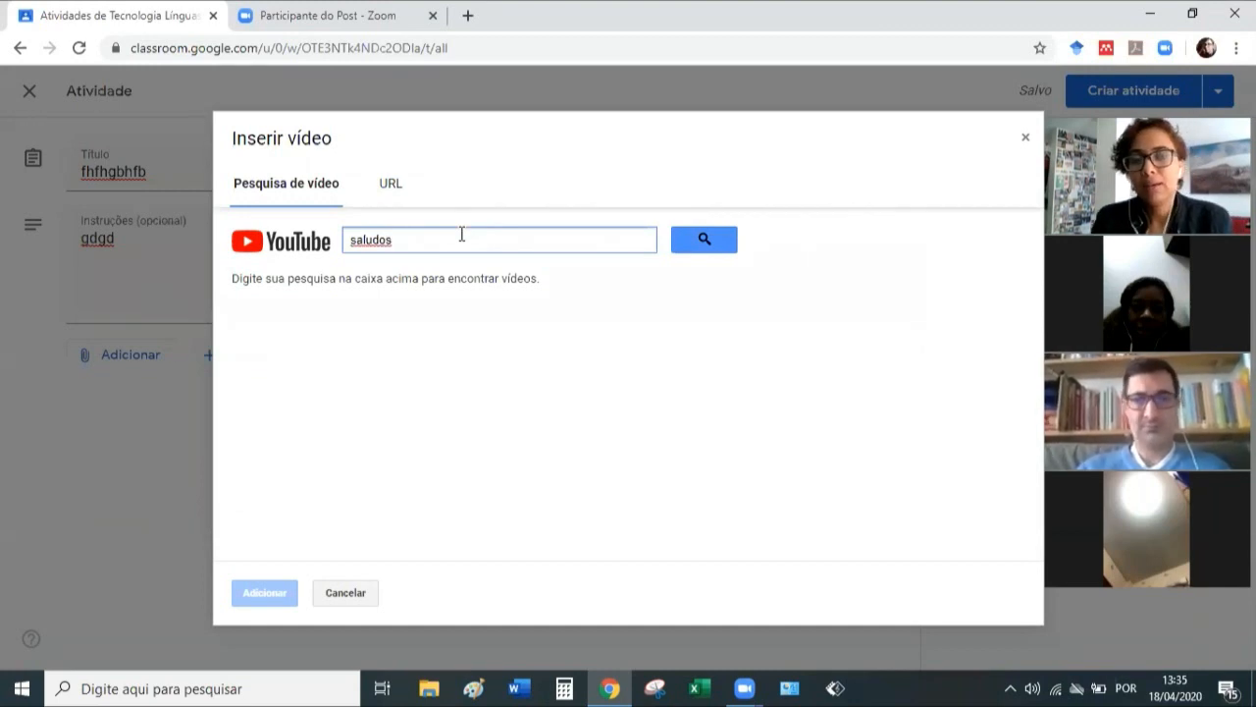
left_click(704, 249)
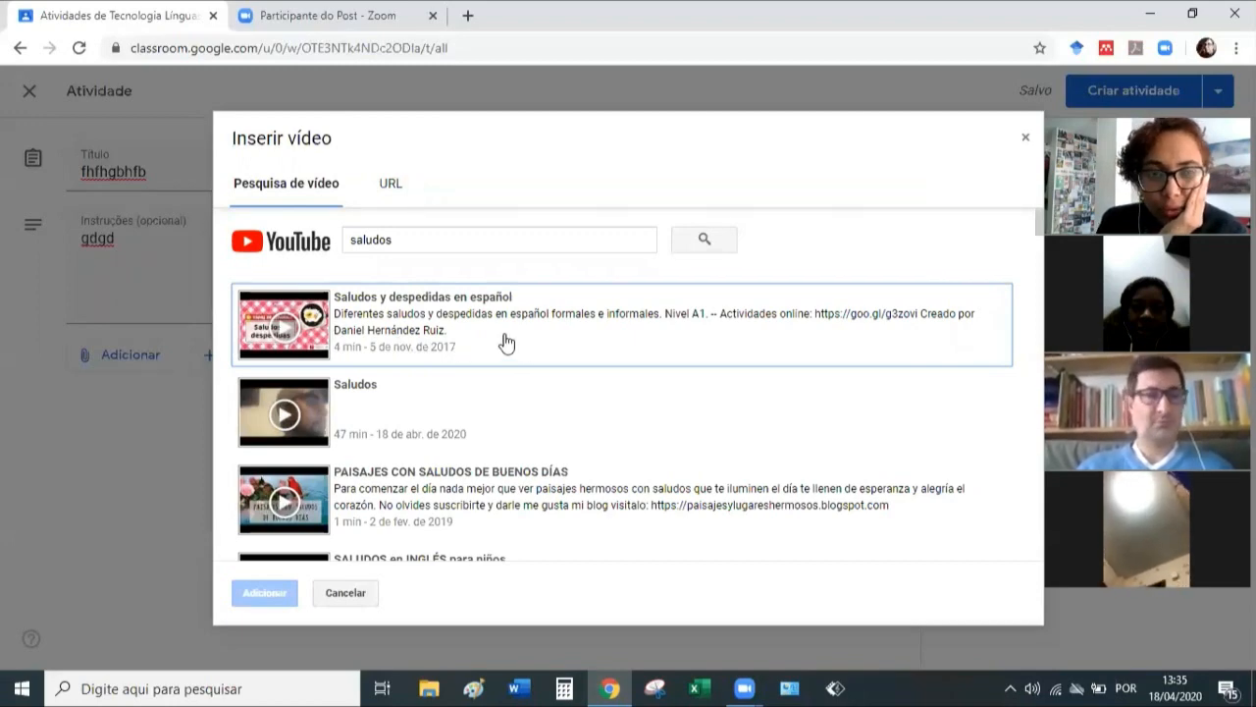
left_click(377, 320)
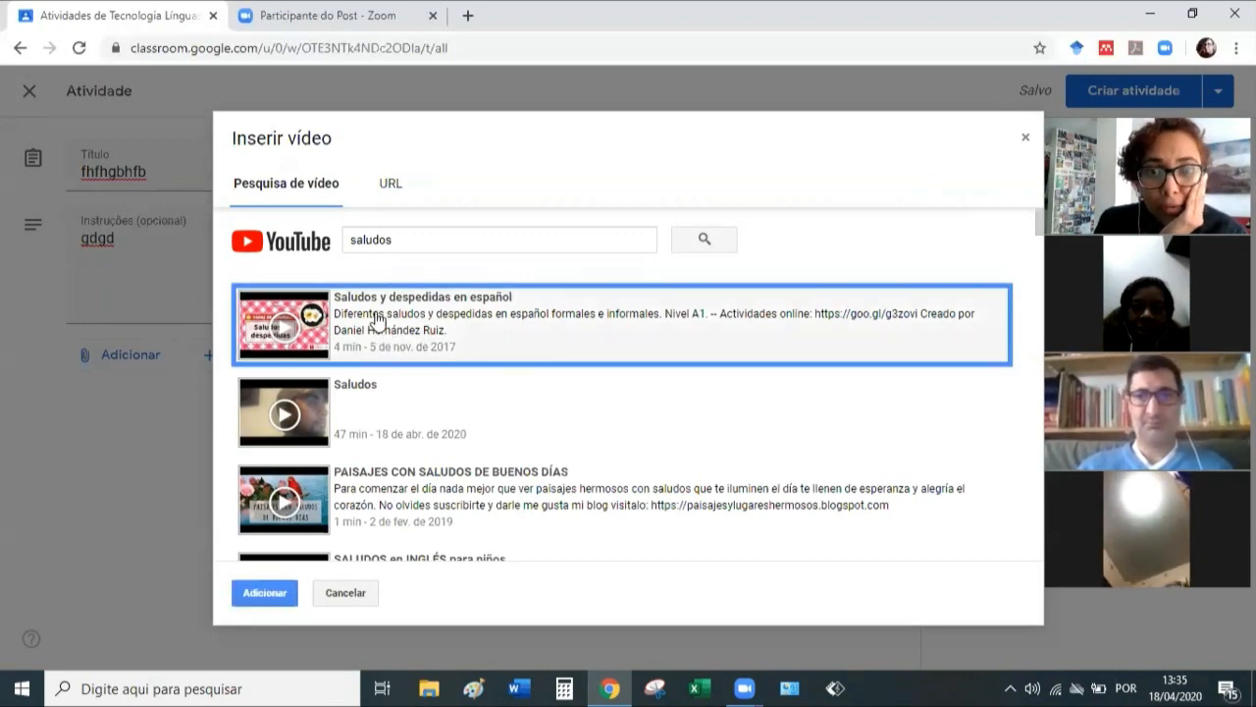
left_click(265, 592)
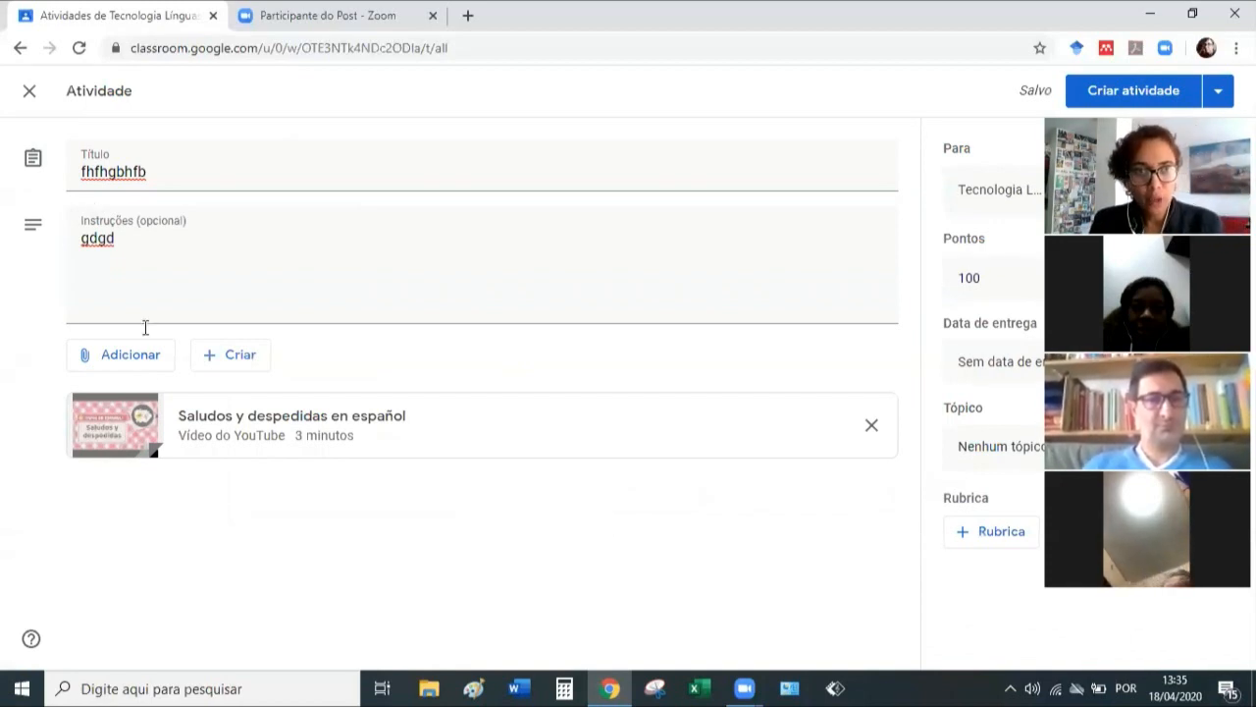
Create a new blank Google Forms form from within the assignment.
left_click(138, 359)
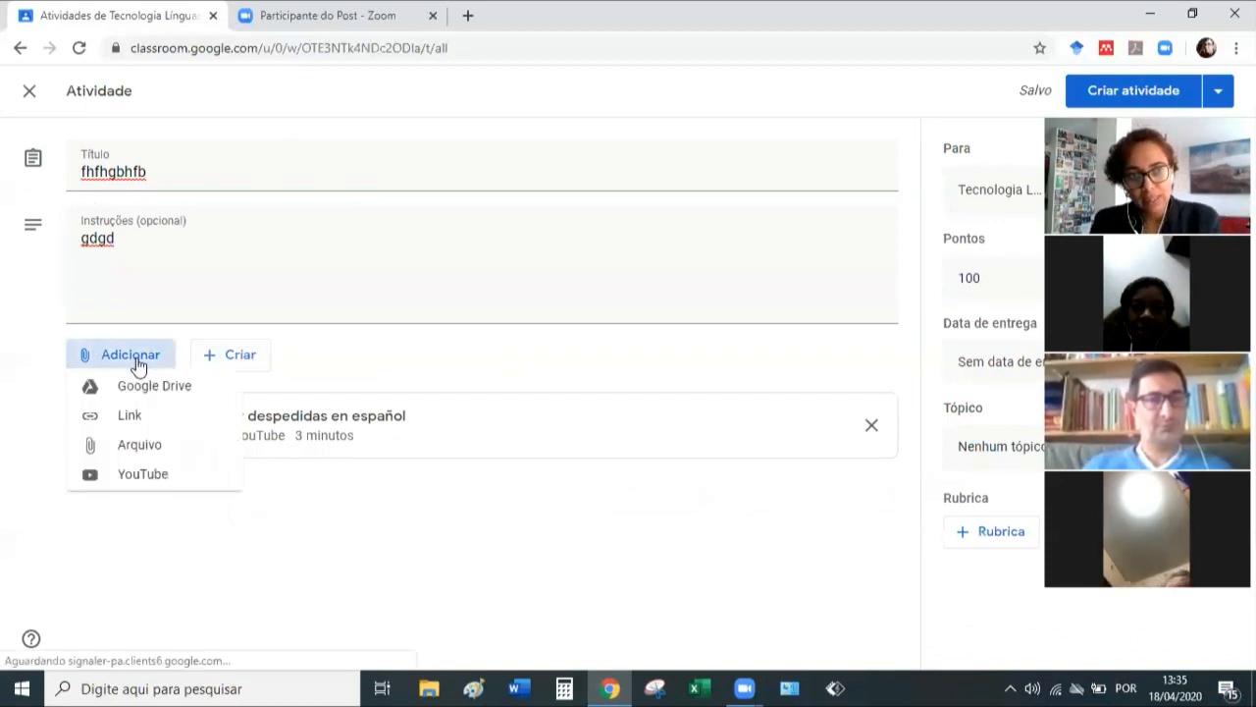
left_click(256, 359)
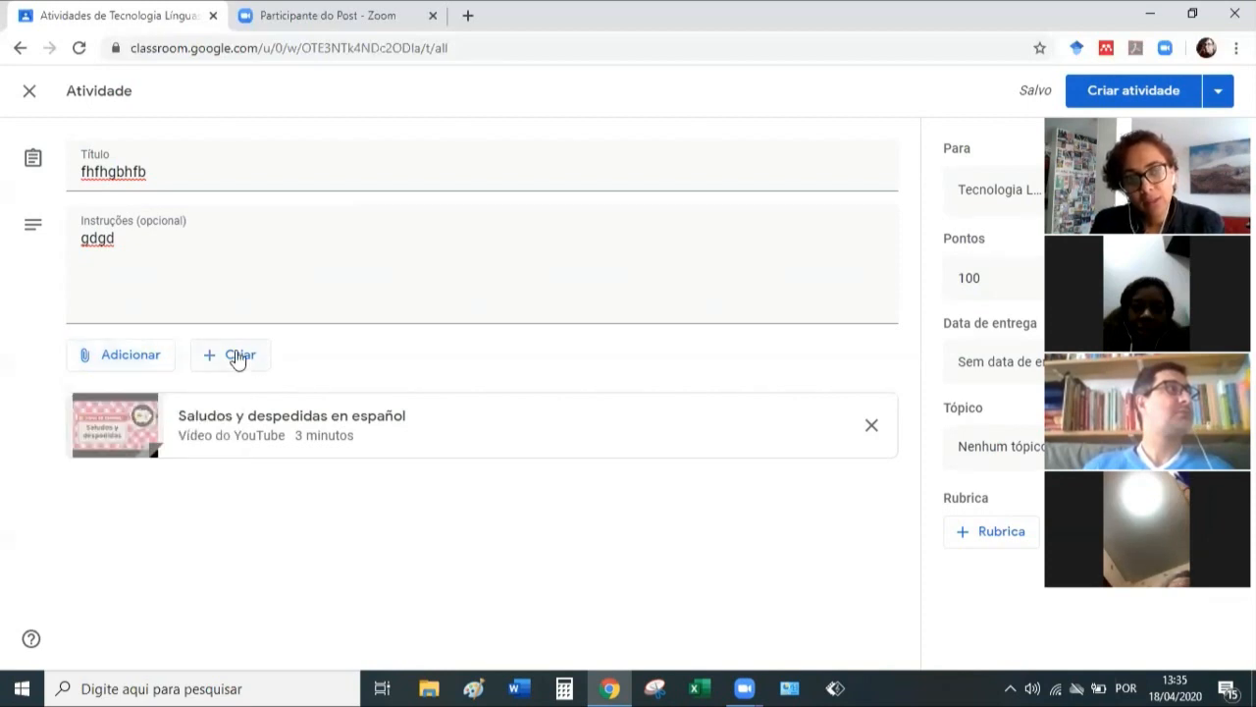
left_click(236, 357)
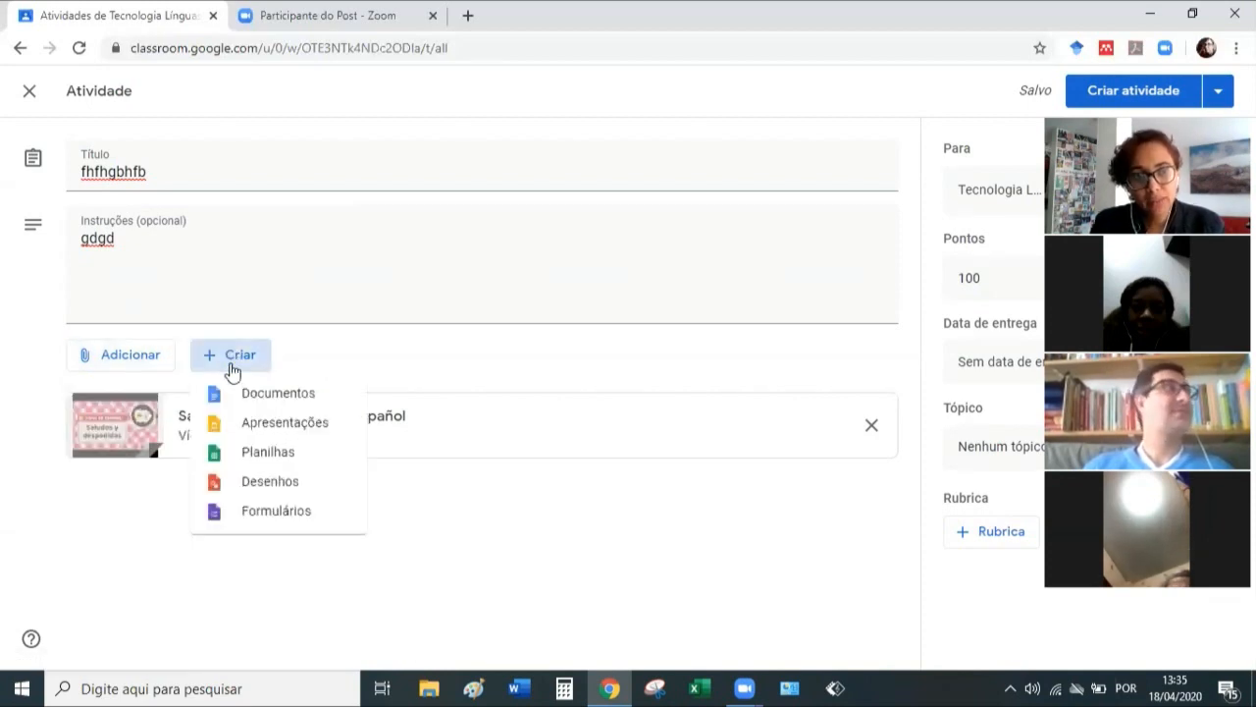
left_click(259, 520)
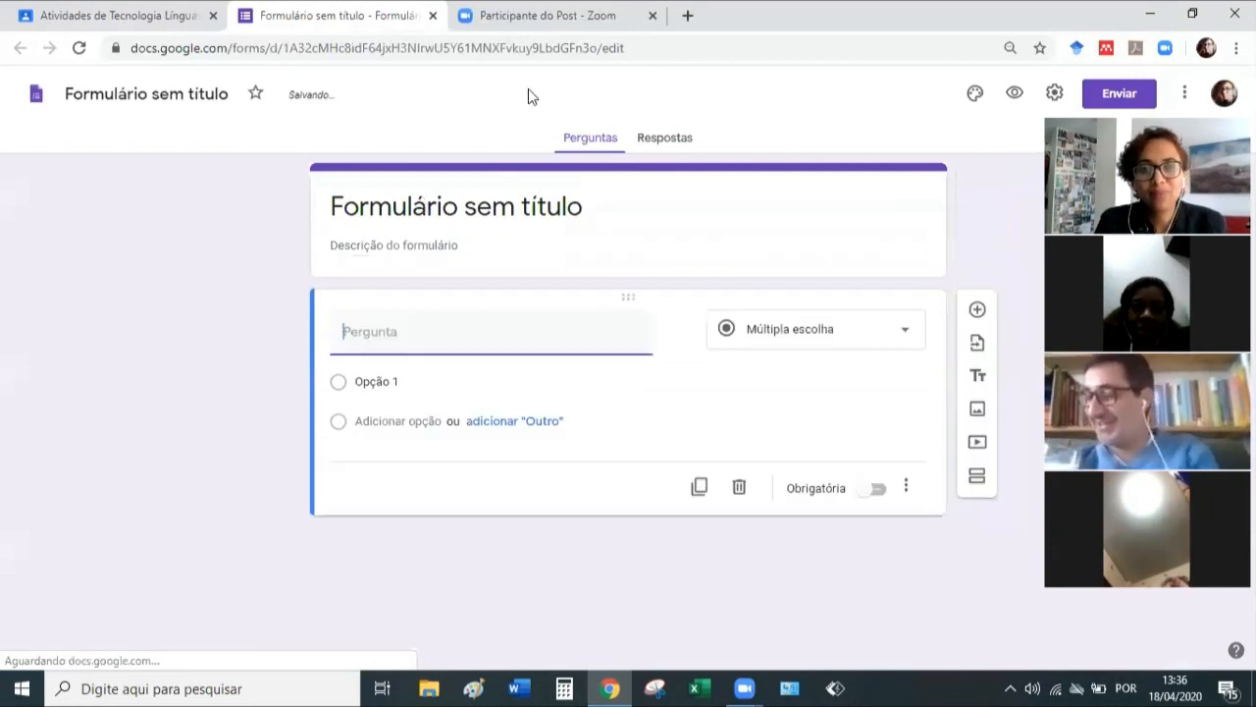
Replace the form's heading with the title "Quizz Saludos".
left_click(596, 204)
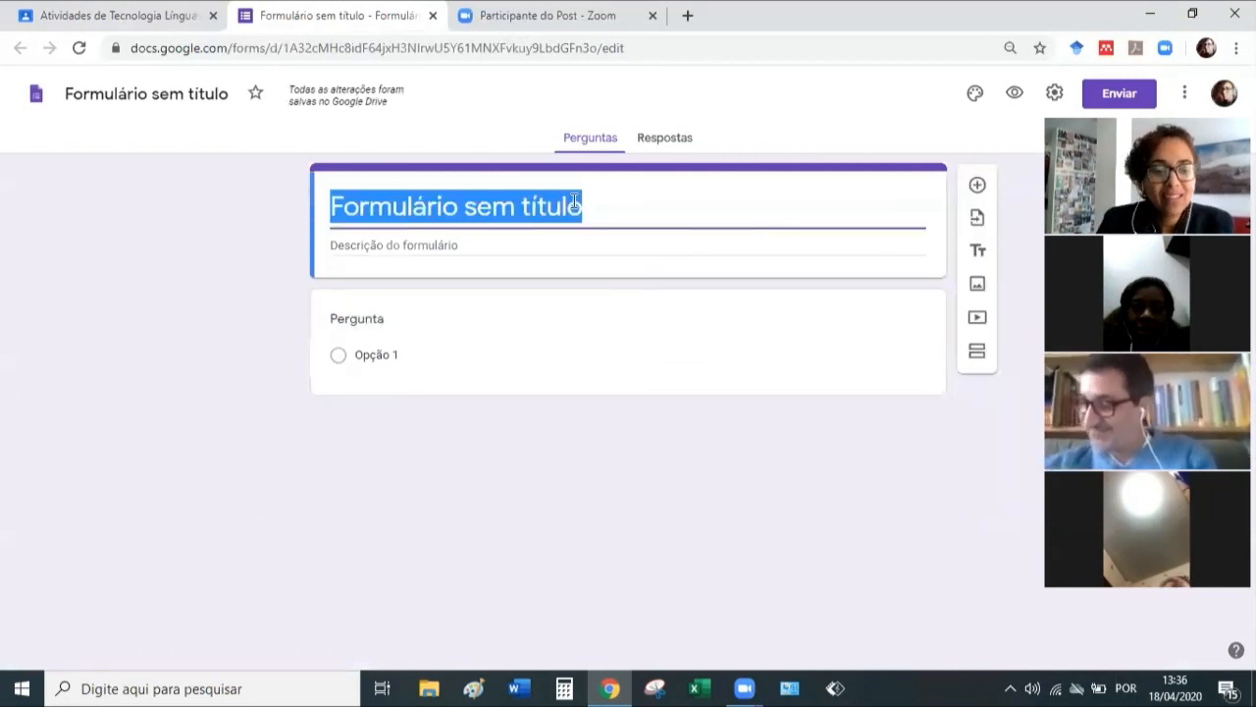
type("Quizz ")
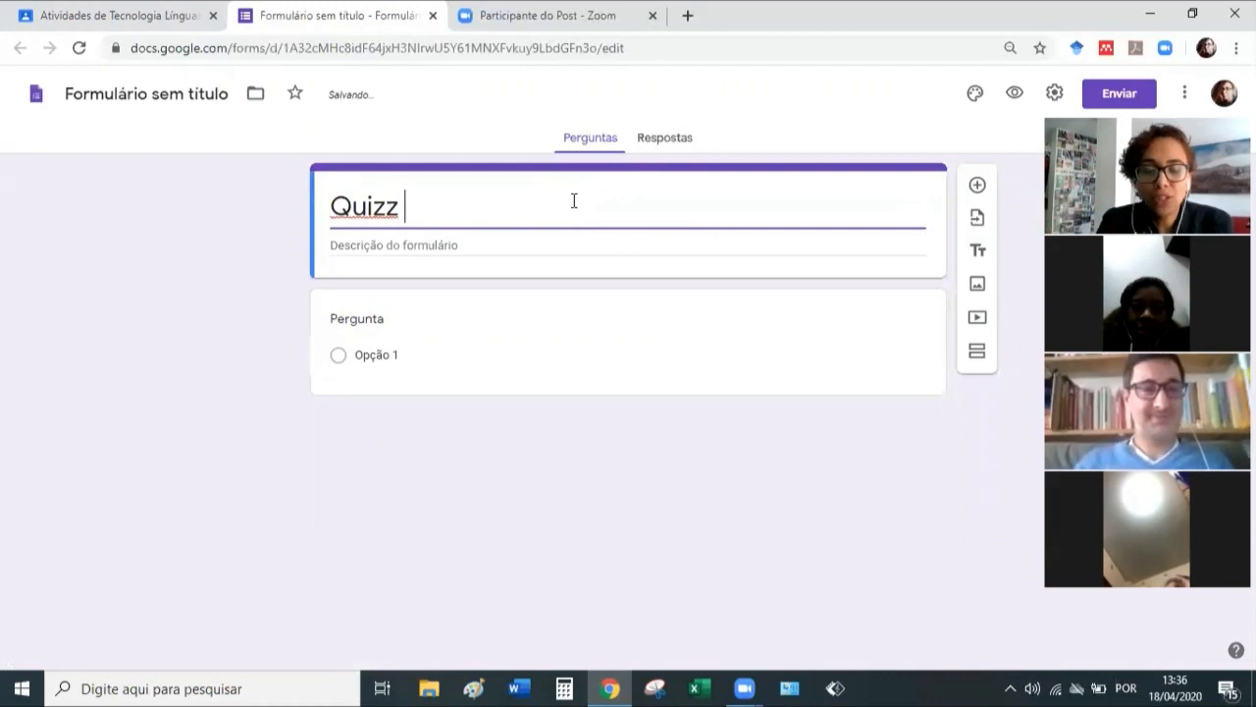
type("Saludos")
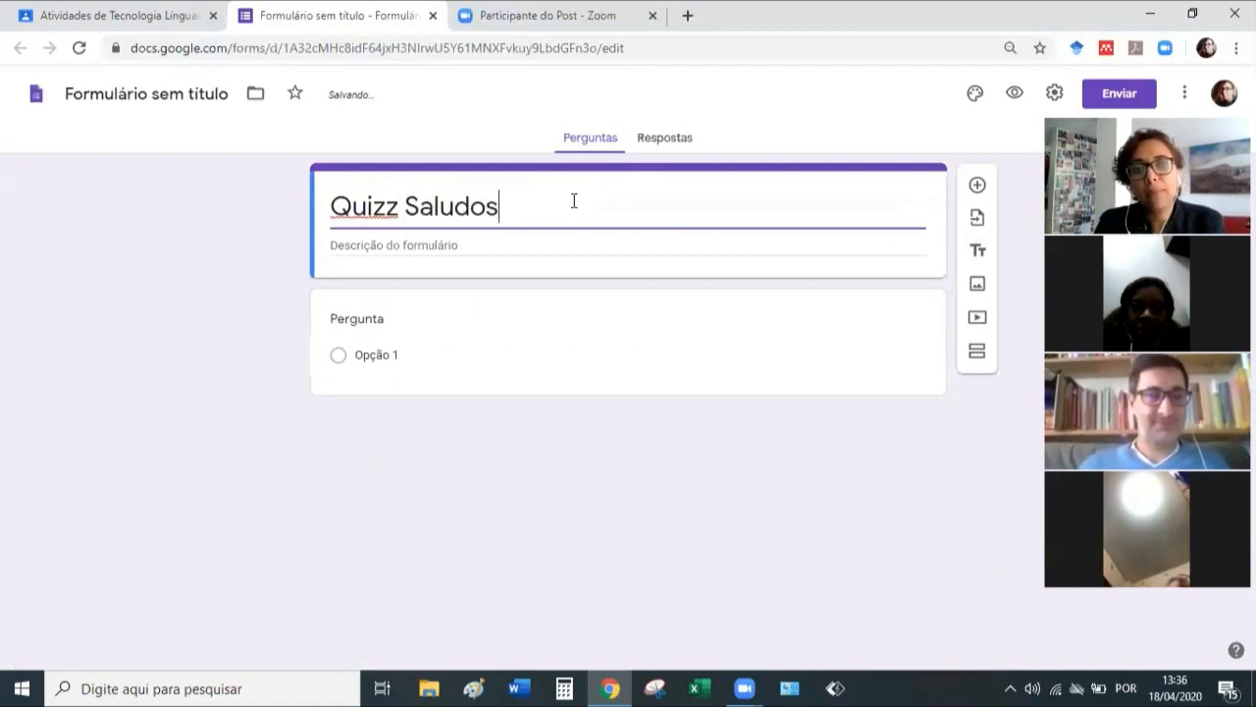
left_click(195, 290)
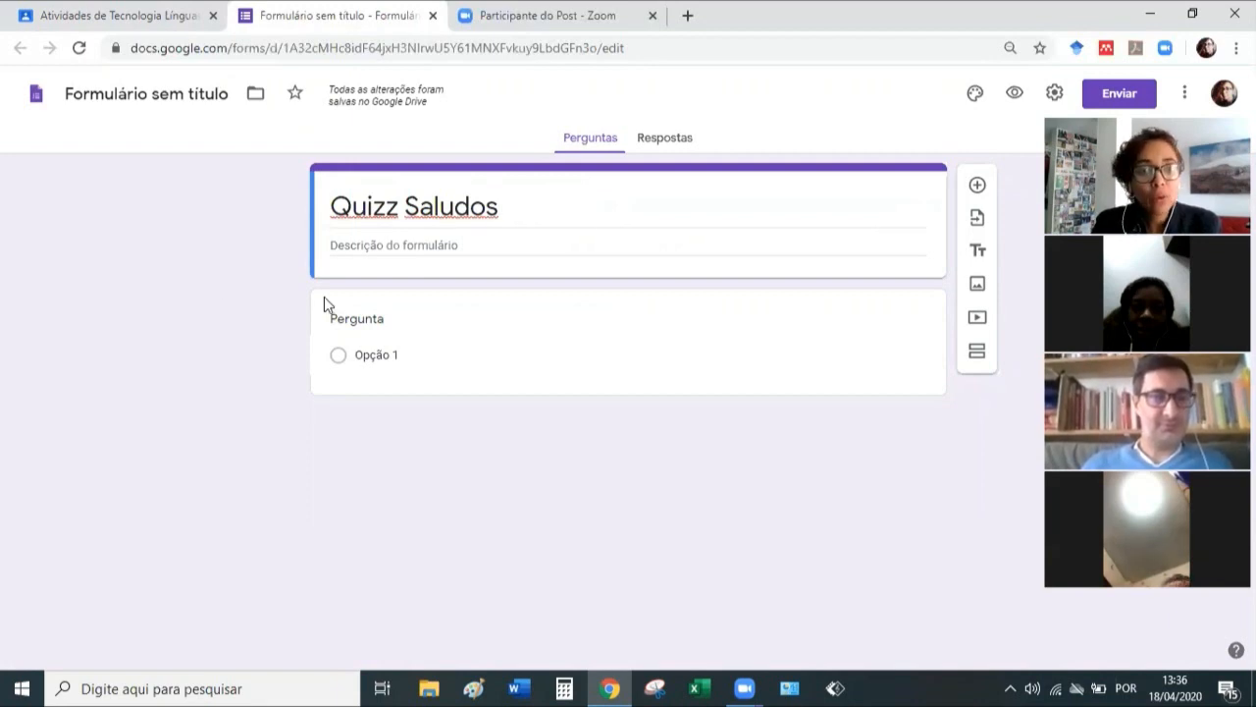
Add a new question below the form's title and keep its answer type as multiple choice (Múltipla escolha).
left_click(976, 188)
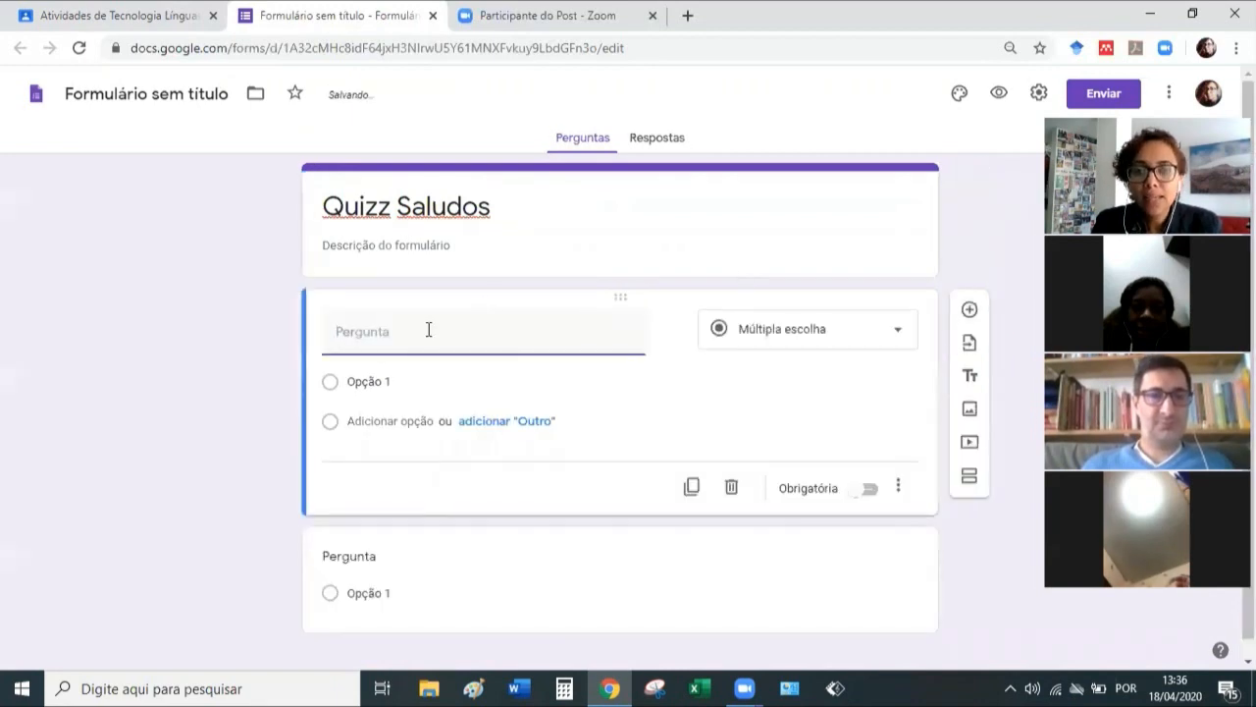
left_click(898, 331)
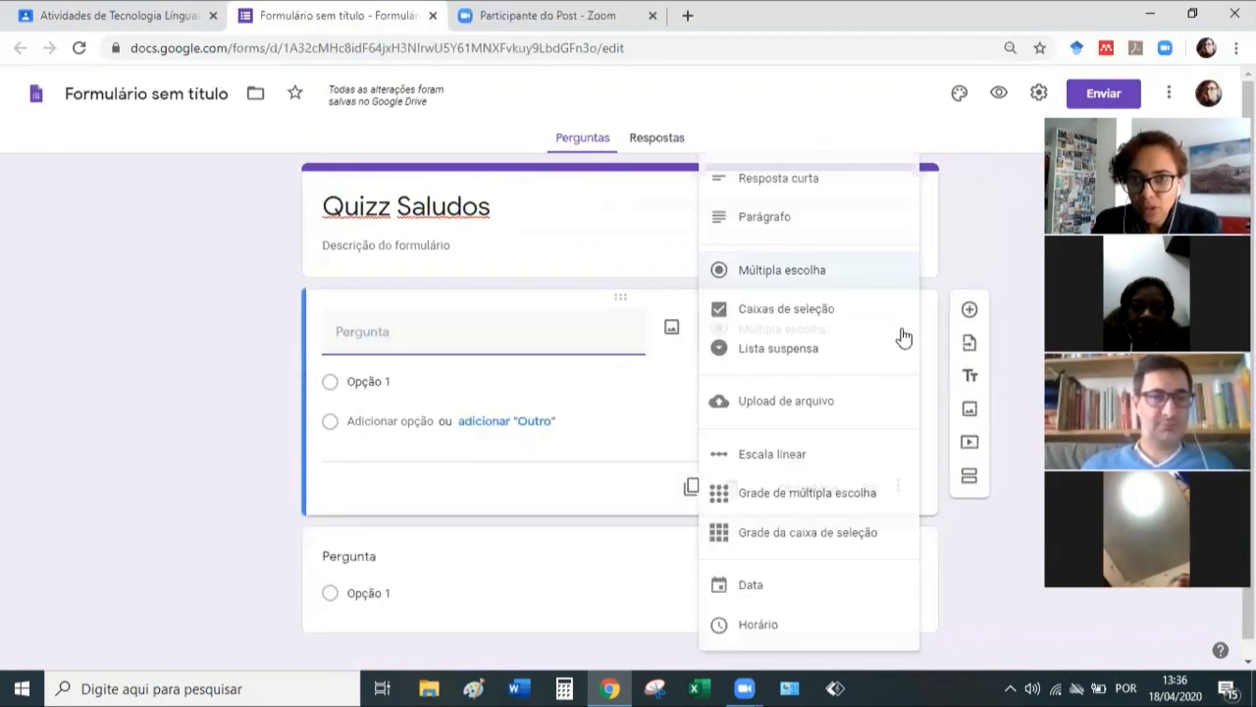
left_click(813, 272)
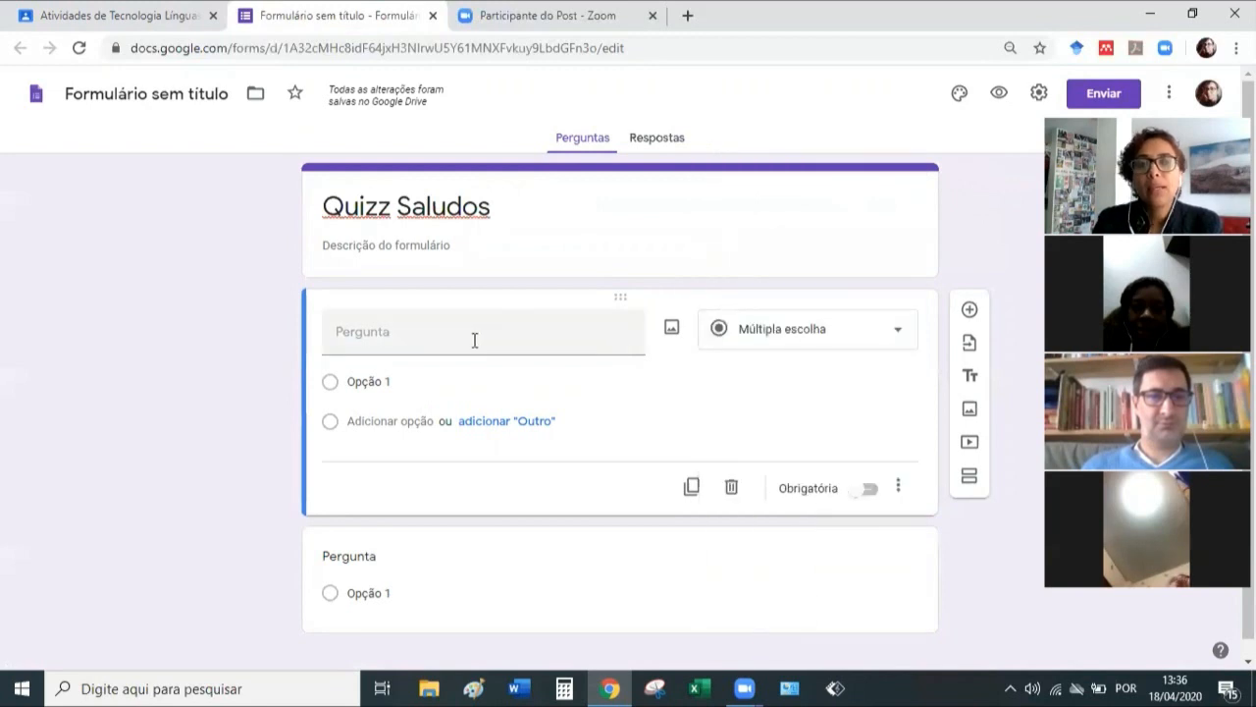
Enter "Cómo se dice Oi tudo bem ?" as the text of the new multiple-choice question.
left_click(474, 340)
type("C")
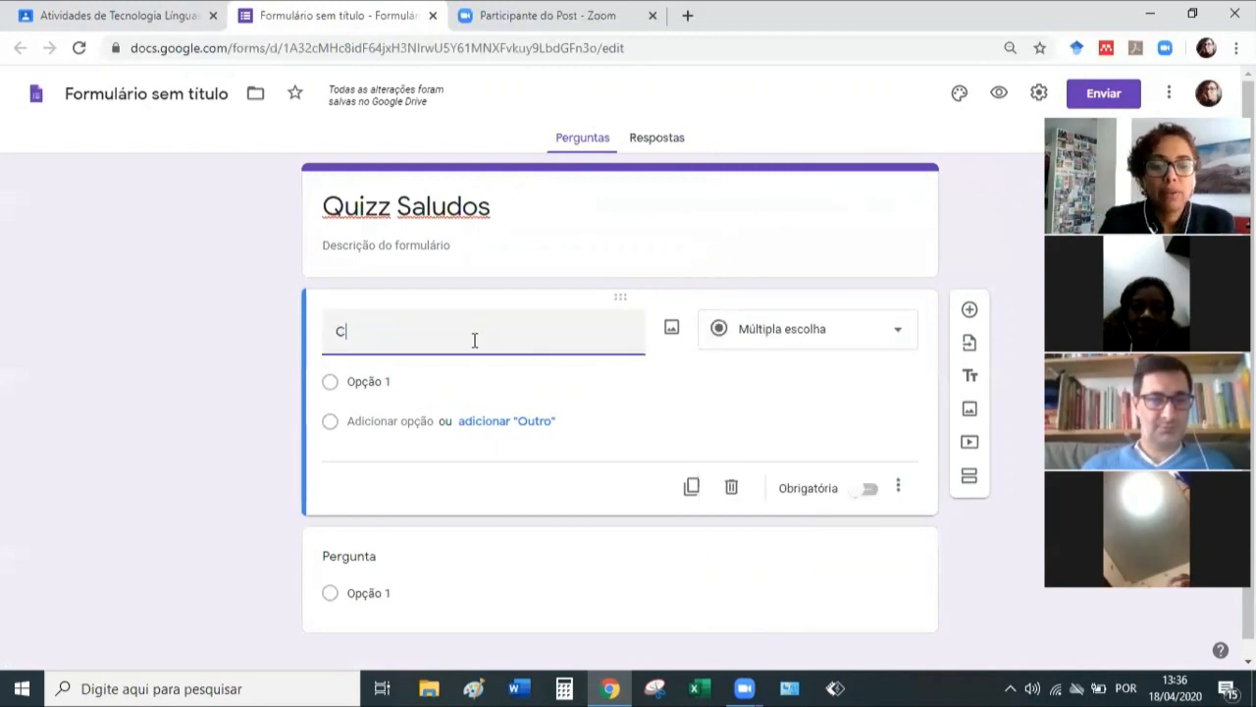
type("ómo se fic")
key("BackSpace")
key("BackSpace")
key("BackSpace")
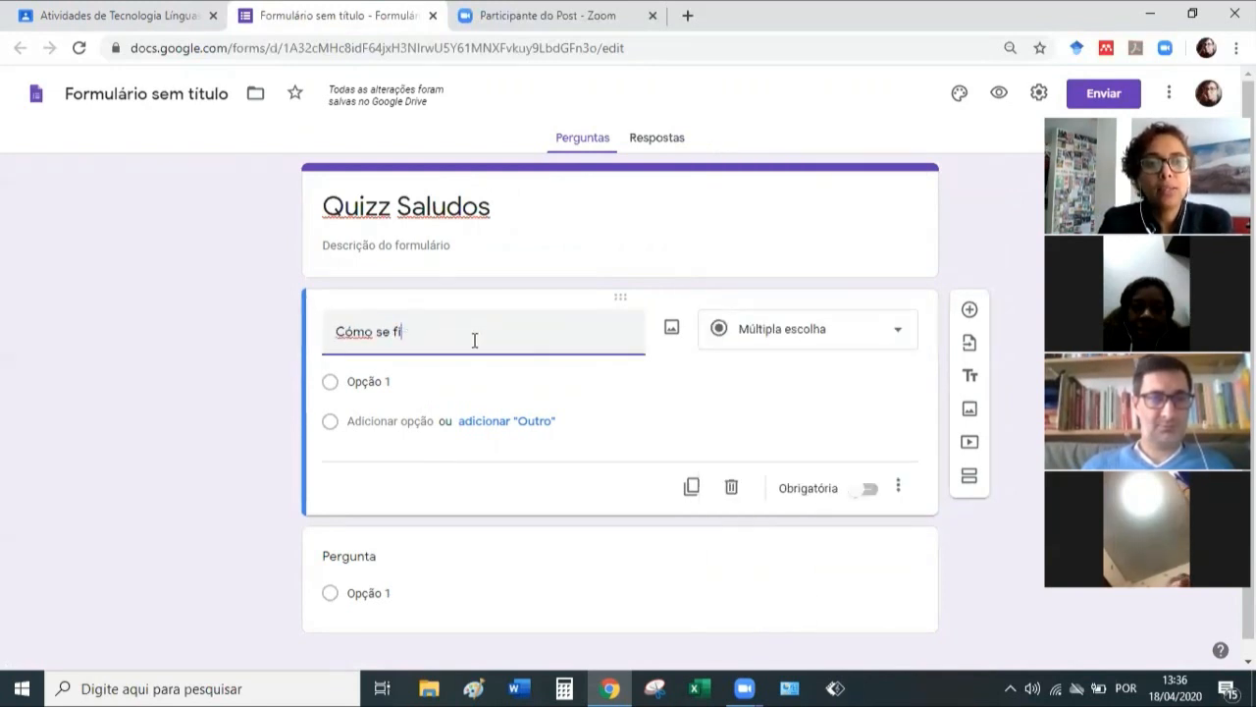
type("dice")
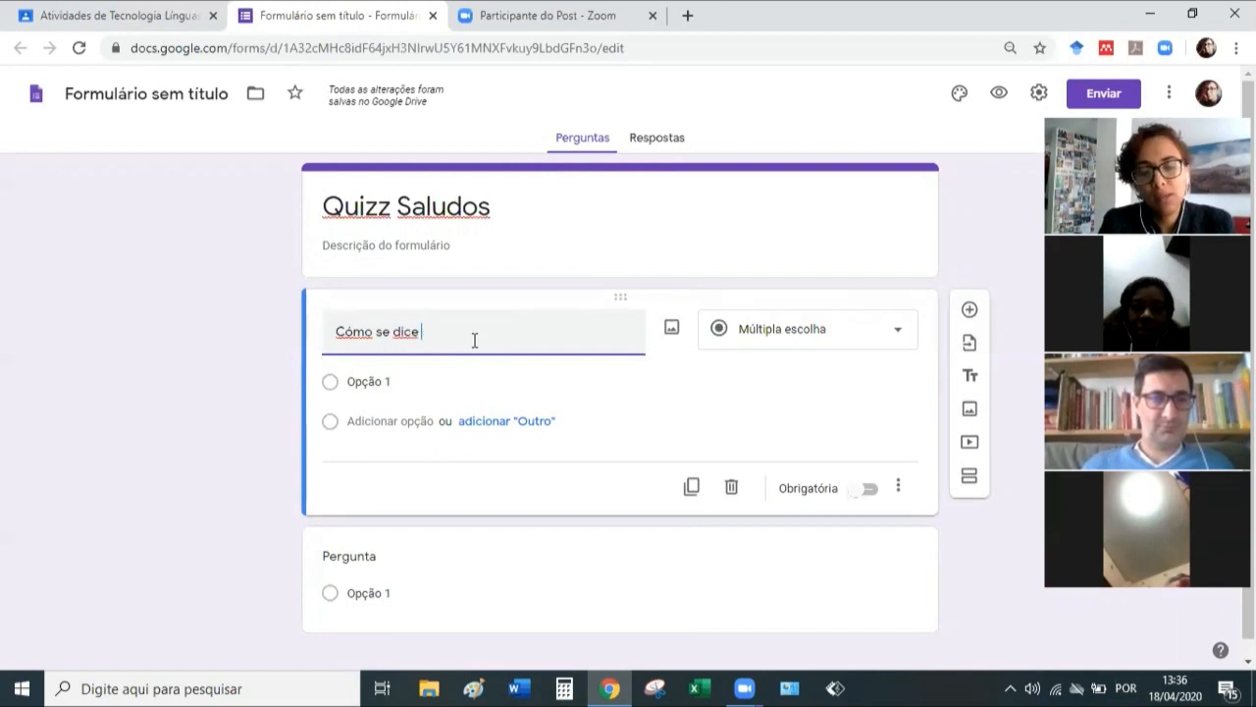
type(" O")
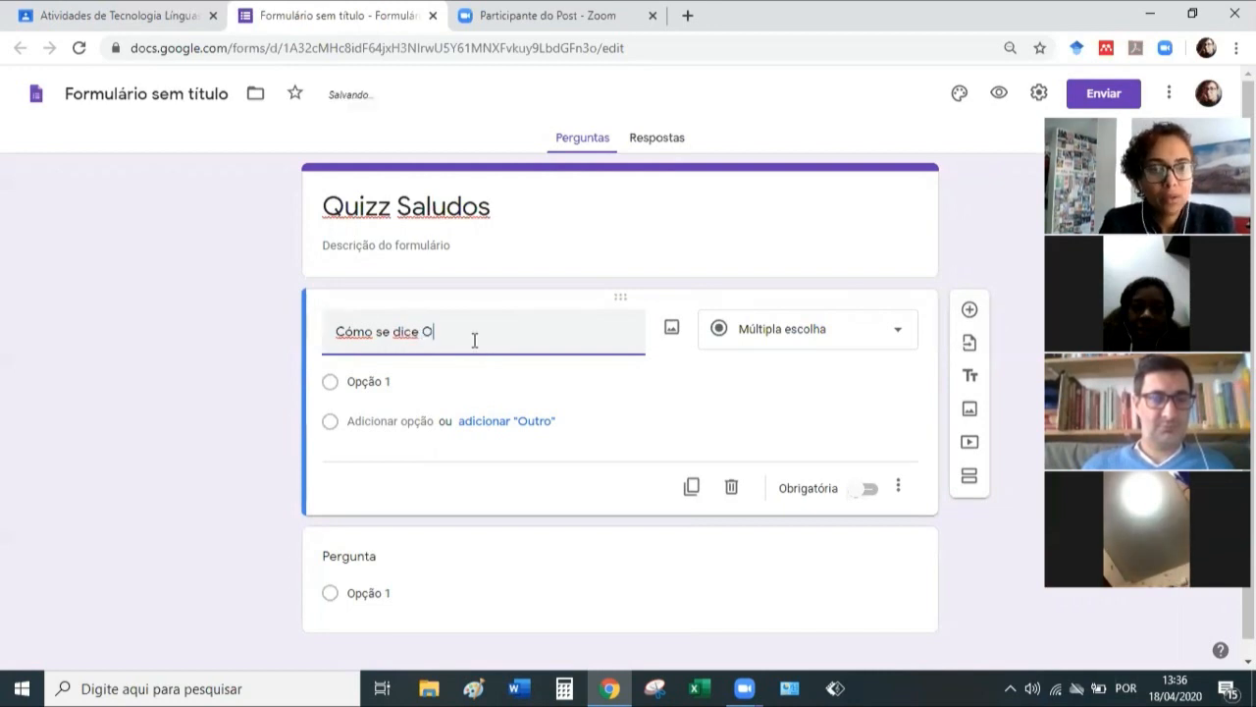
type("i tudo bem e")
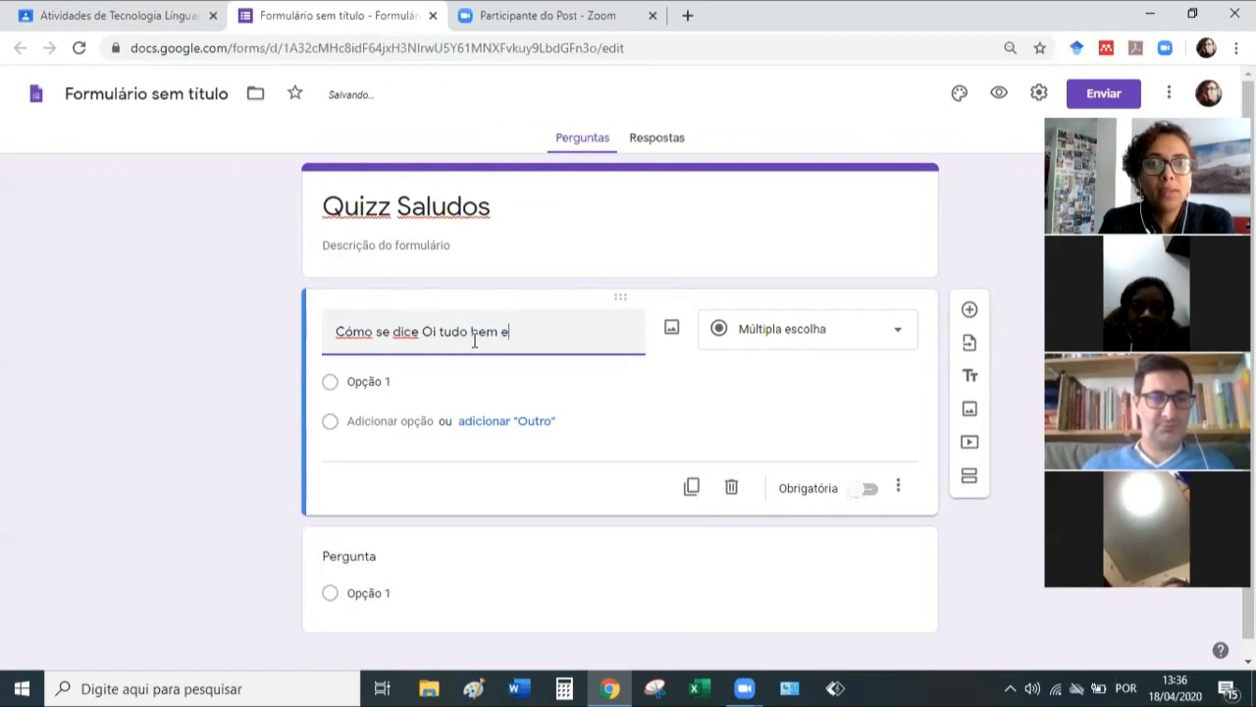
key("BackSpace")
type("?")
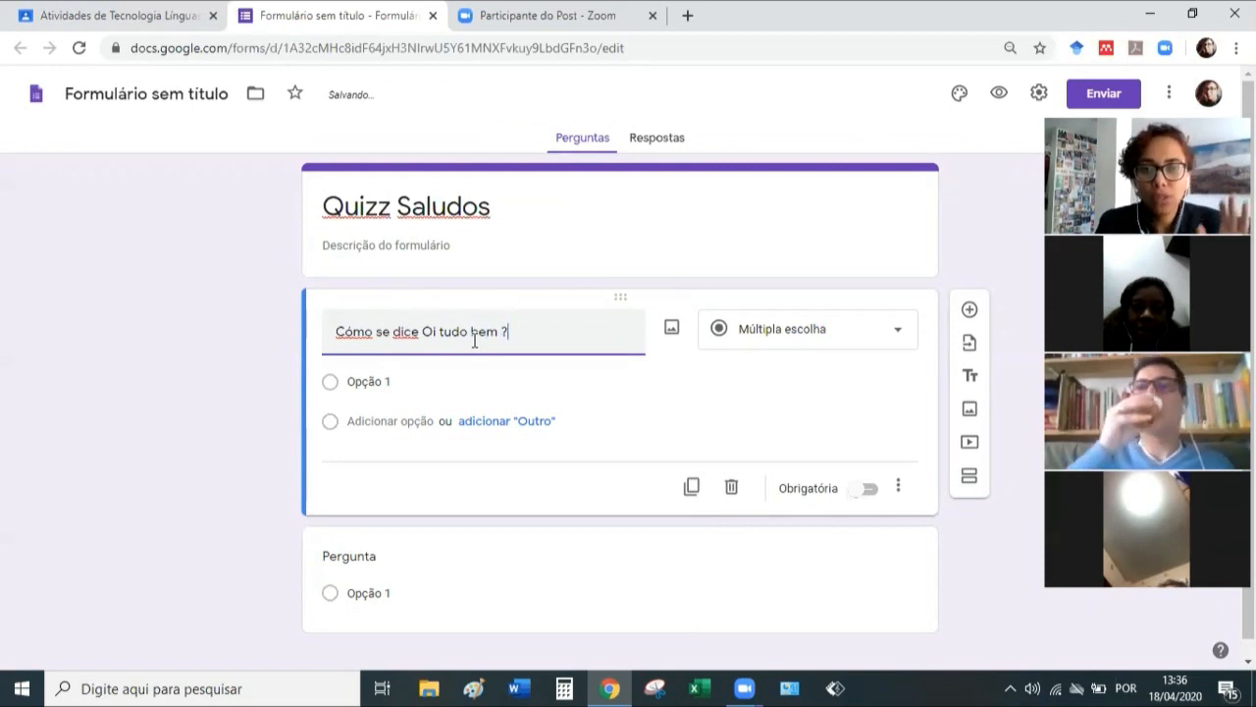
Give the question three answer options: "Hola que tal?", "Yo me llamo" and "Hoy es martes".
left_click(363, 379)
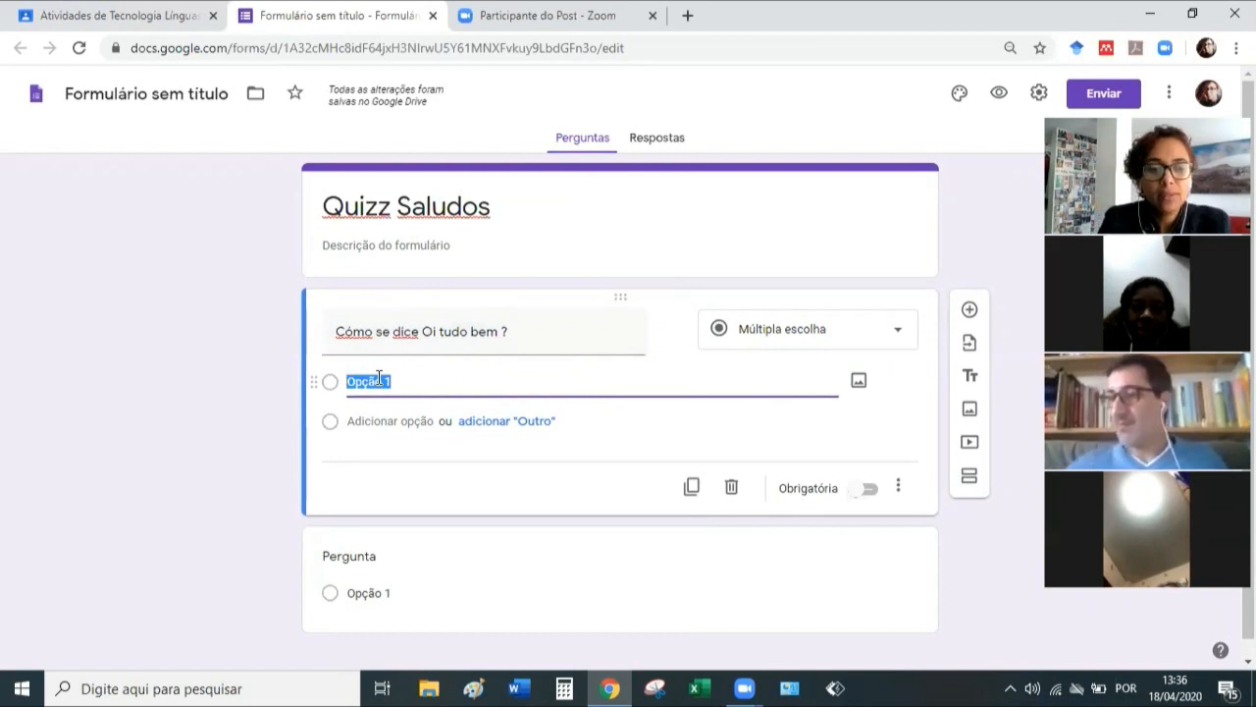
type("Hola que tal?")
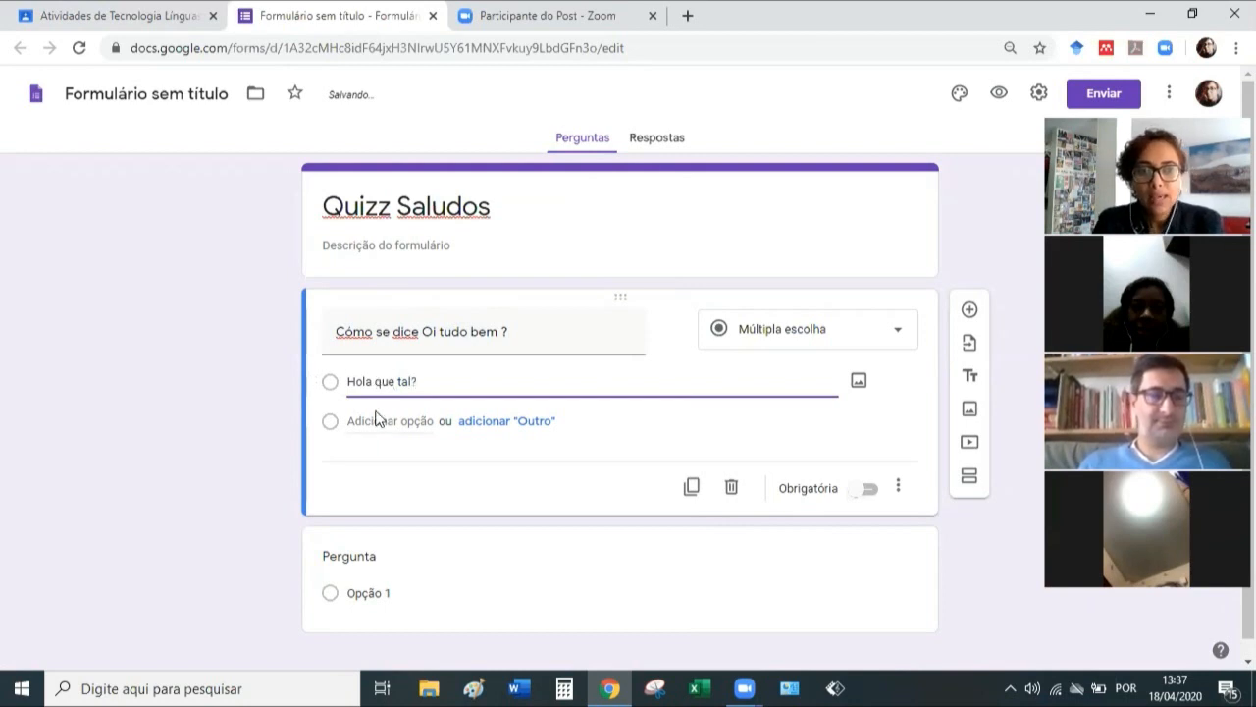
left_click(406, 420)
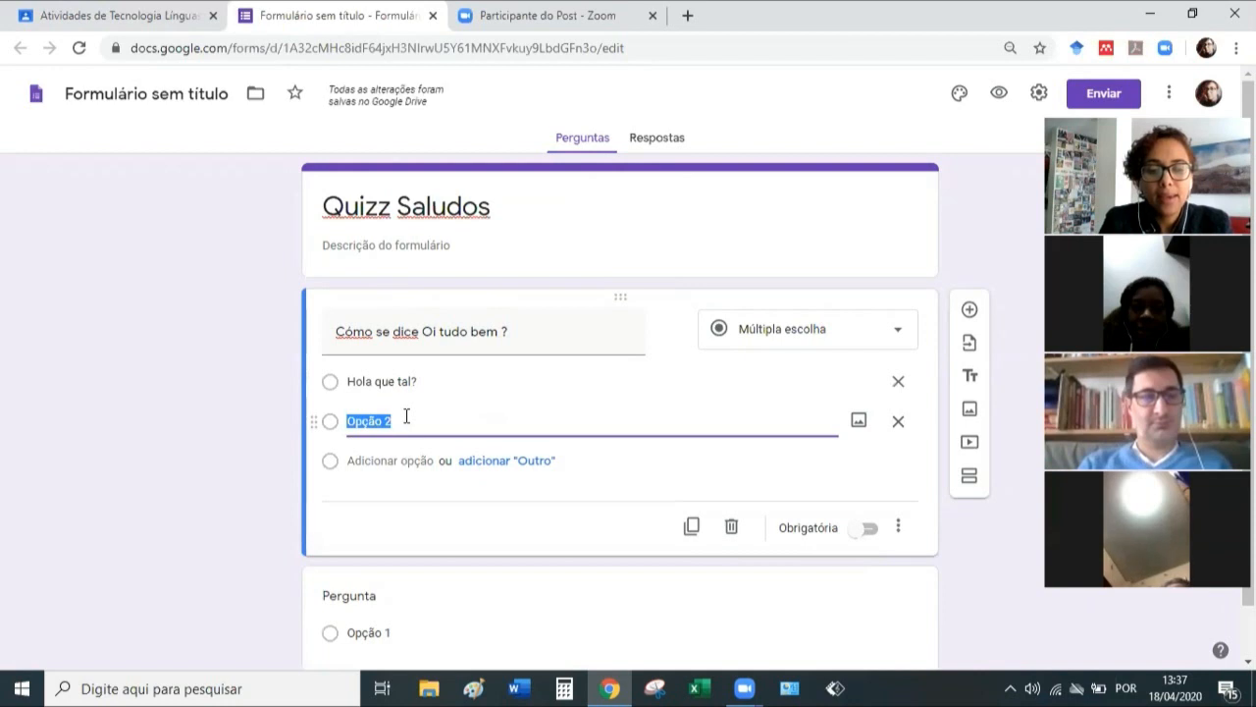
type("Yo me llam")
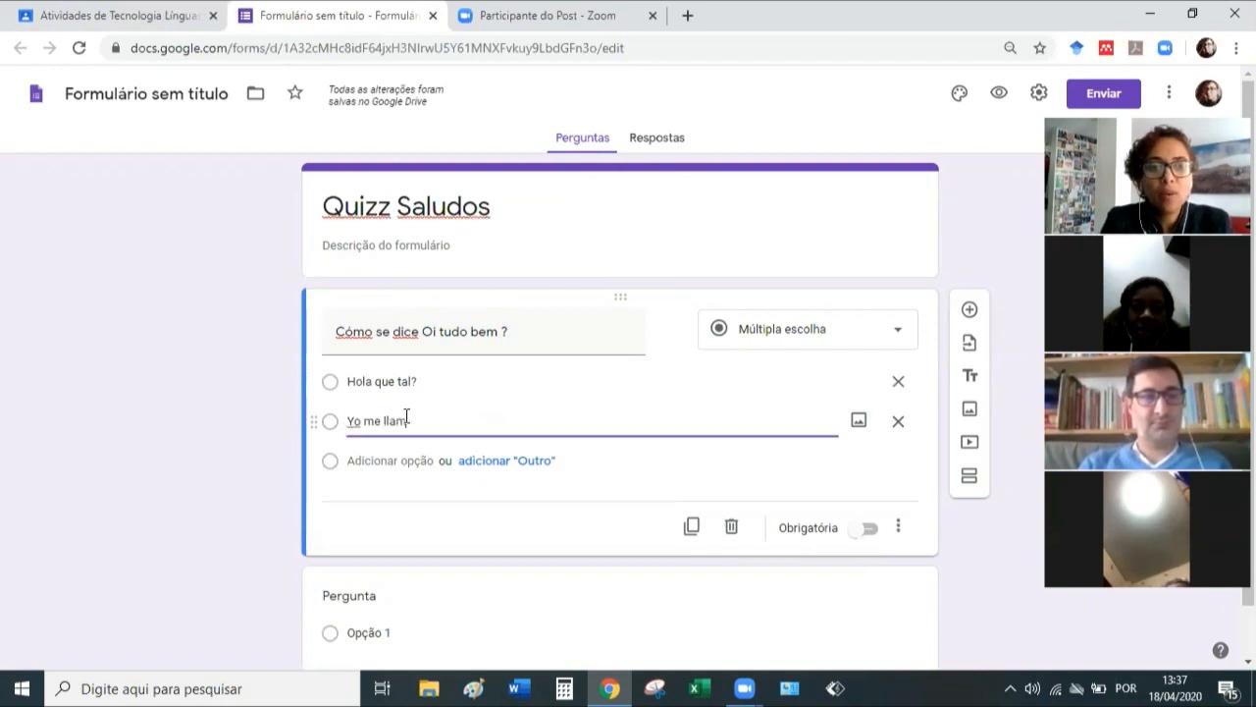
type("o")
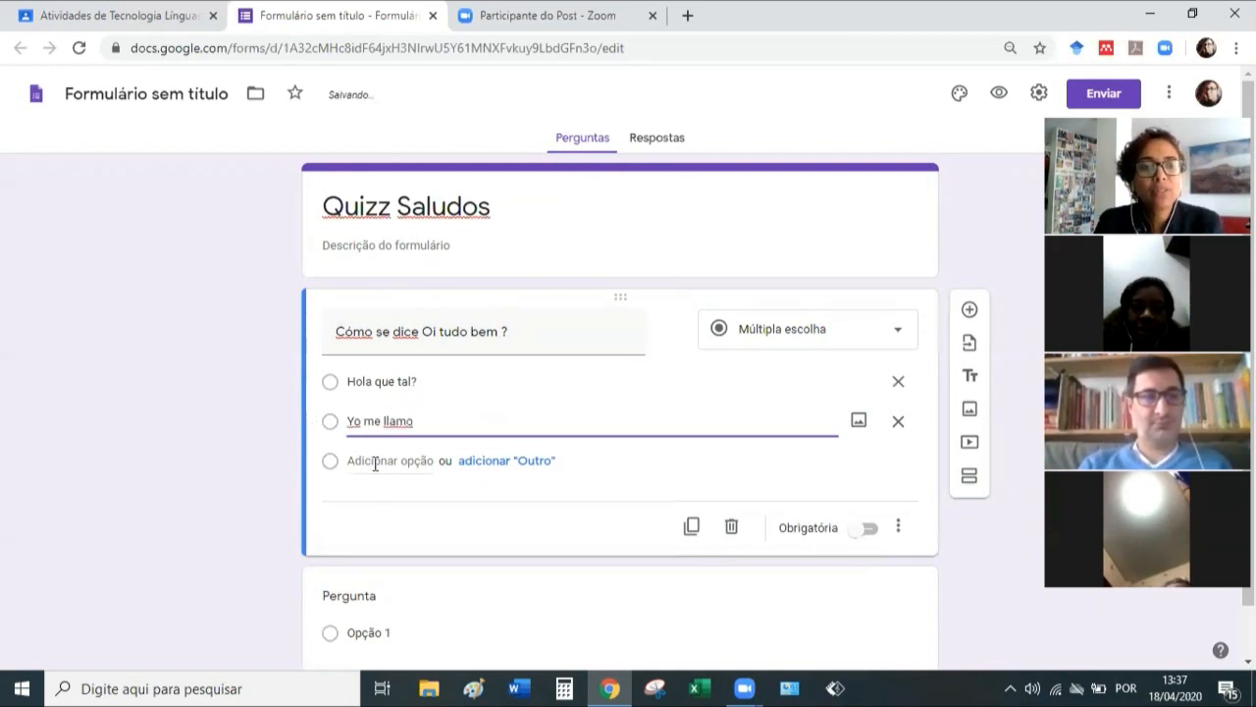
left_click(374, 461)
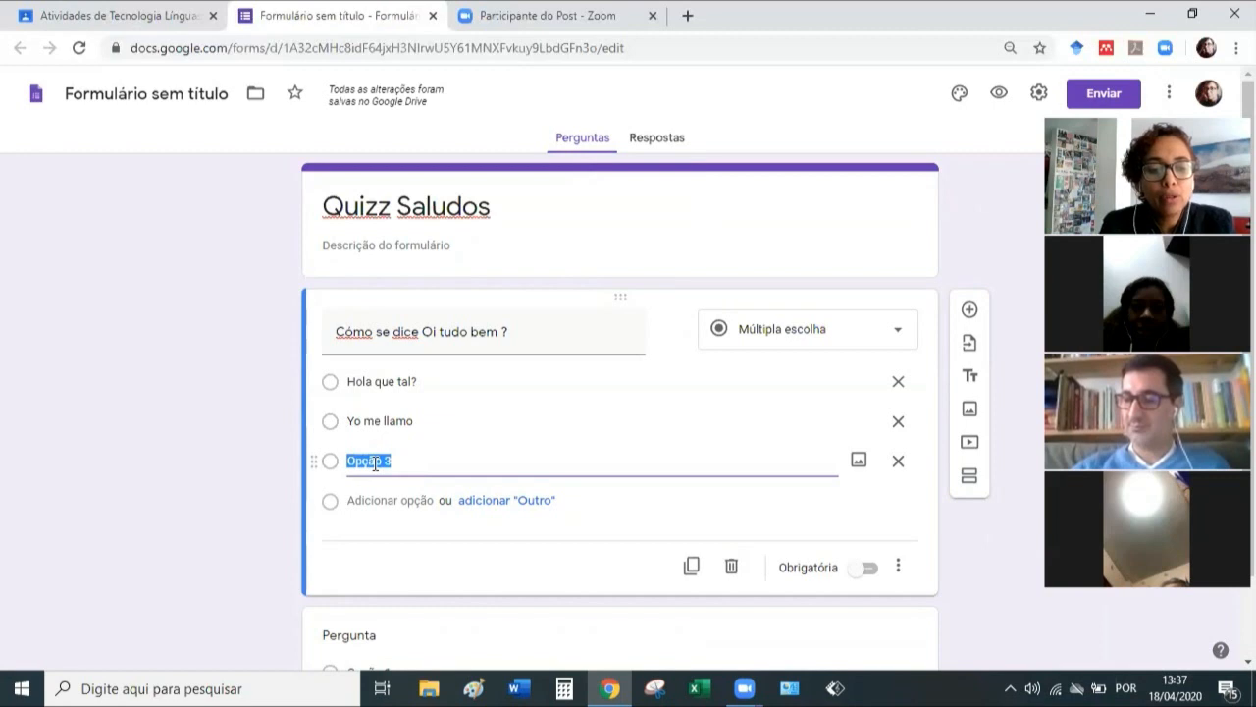
type("Hoy ")
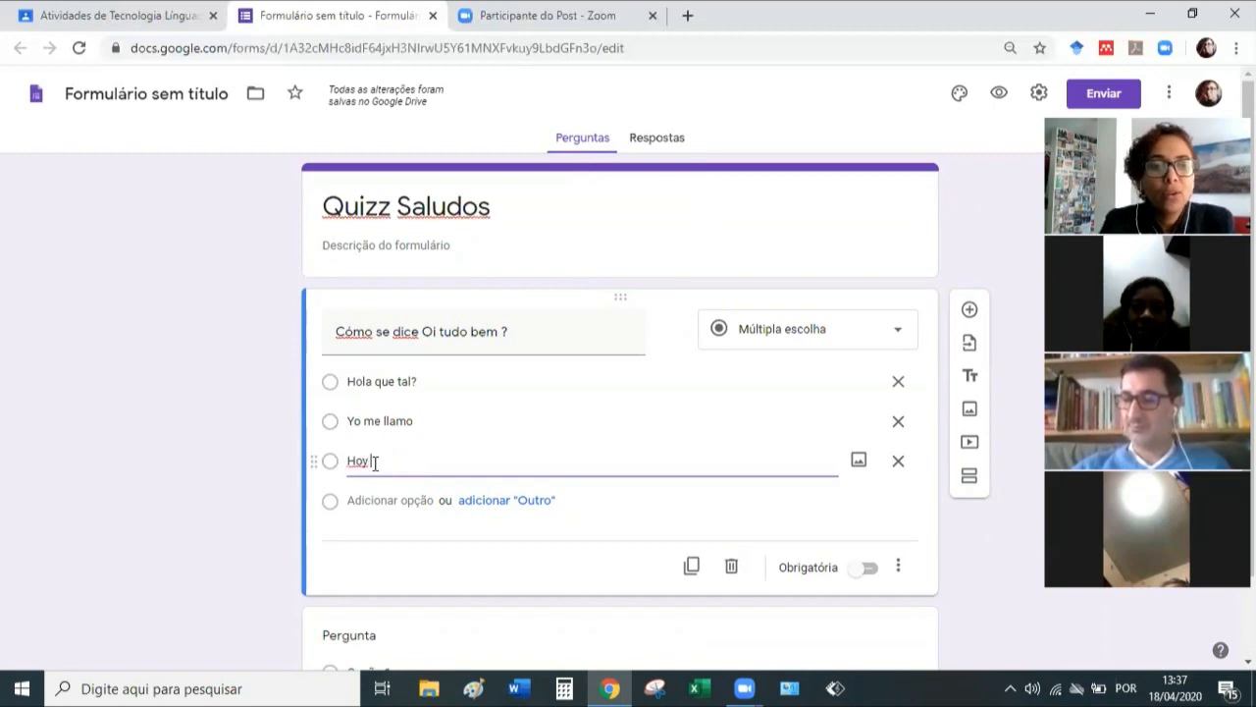
type("es martes")
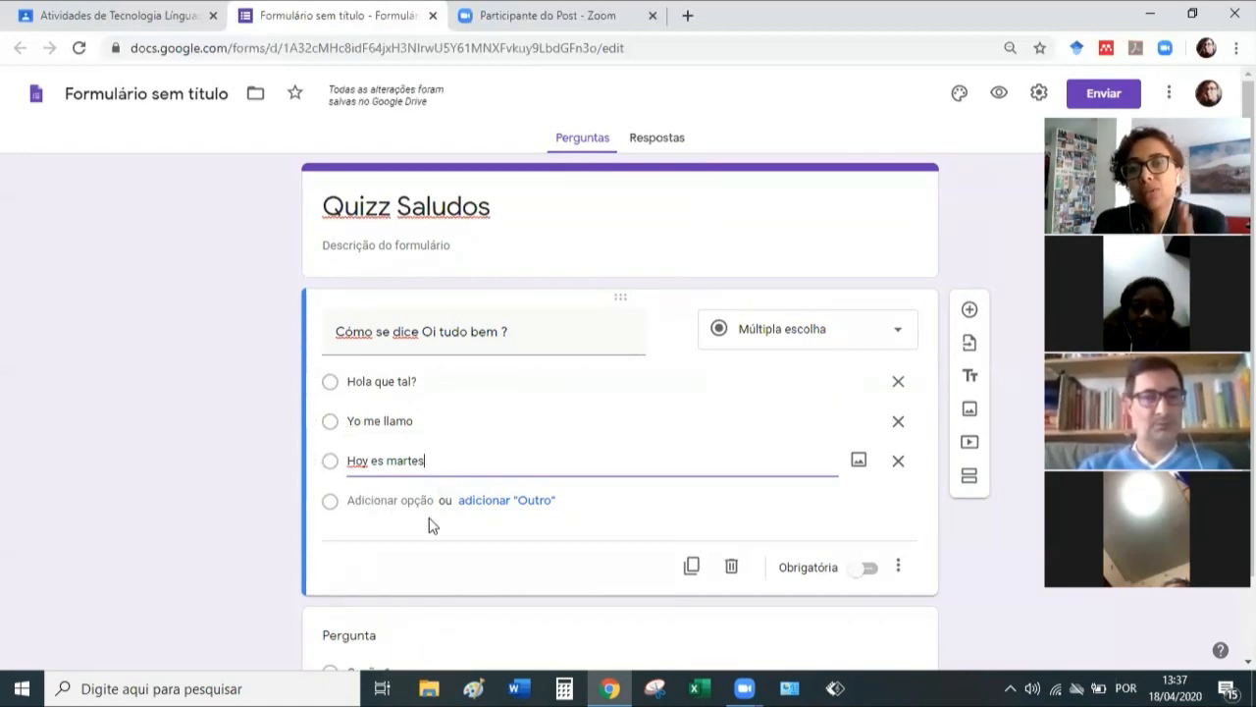
Turn the form into a graded quiz by enabling "Criar teste" in its settings, and save the settings.
left_click(1036, 96)
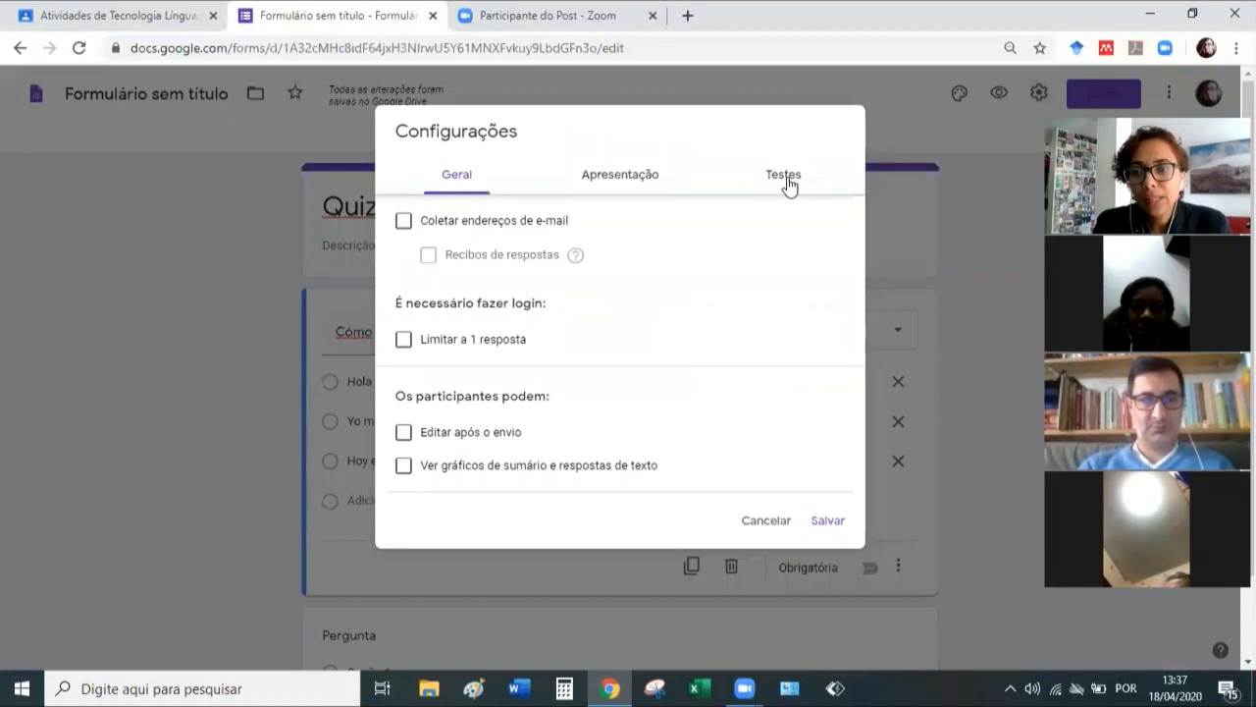
left_click(788, 181)
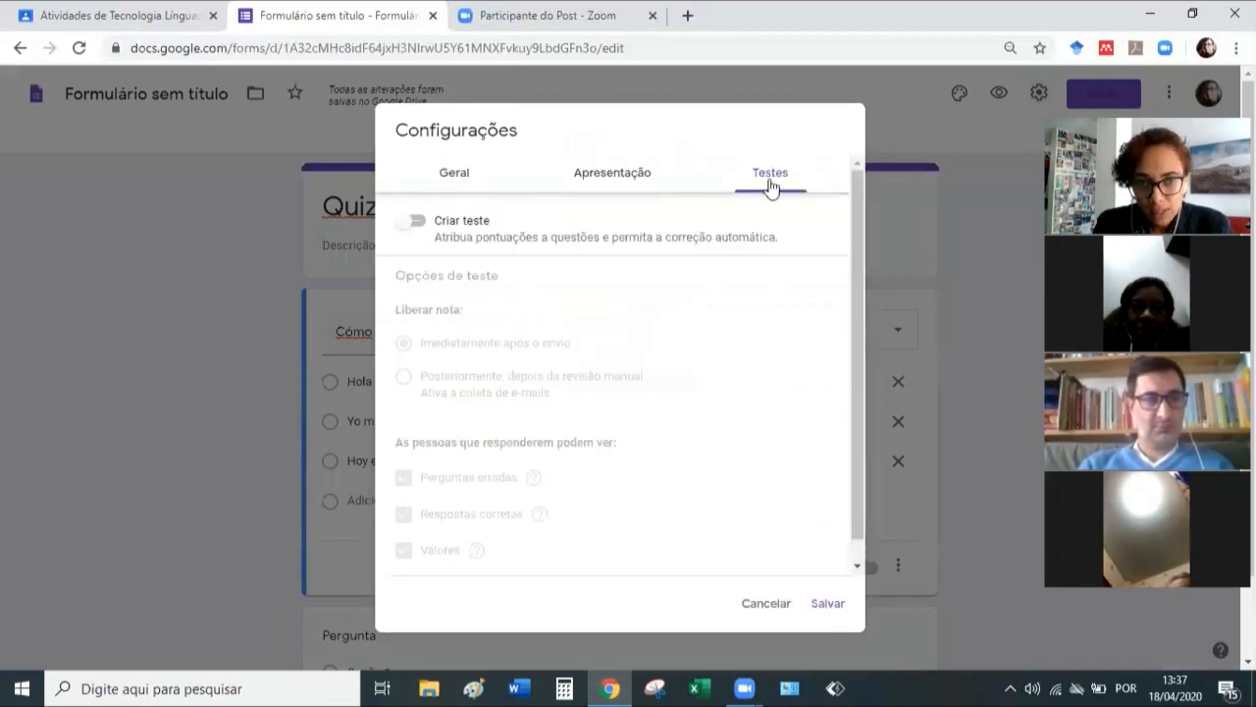
left_click(428, 226)
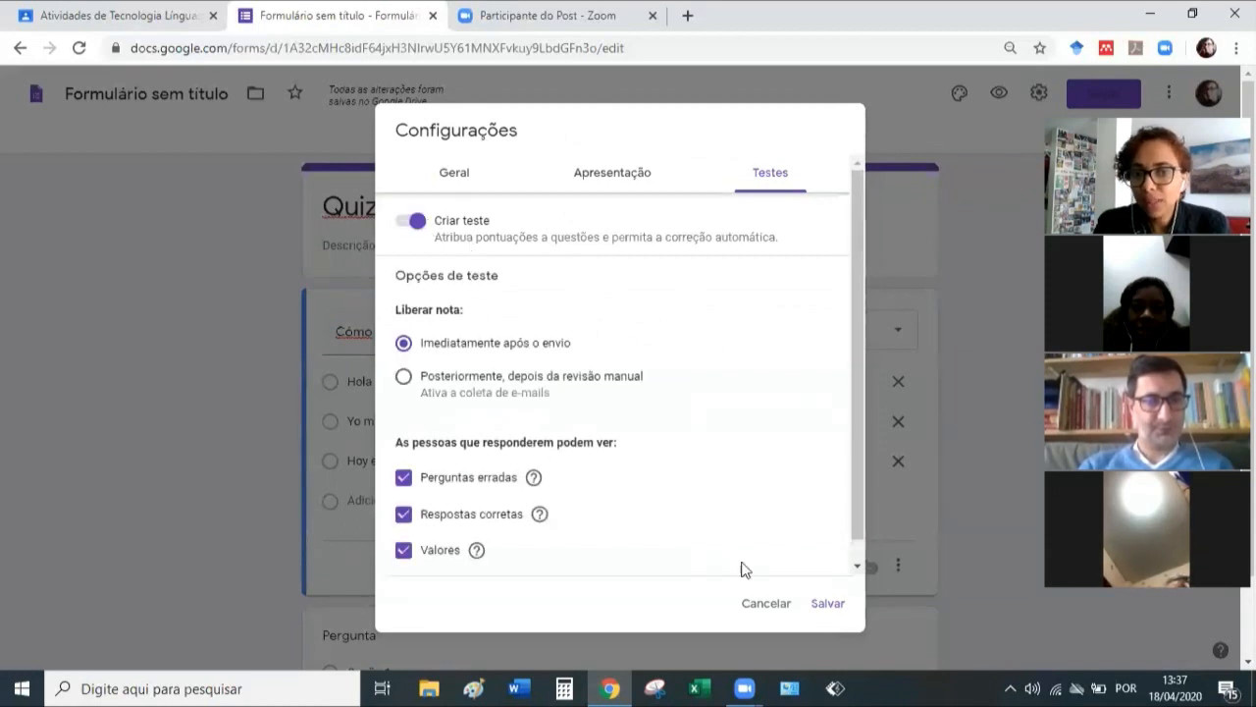
left_click(836, 610)
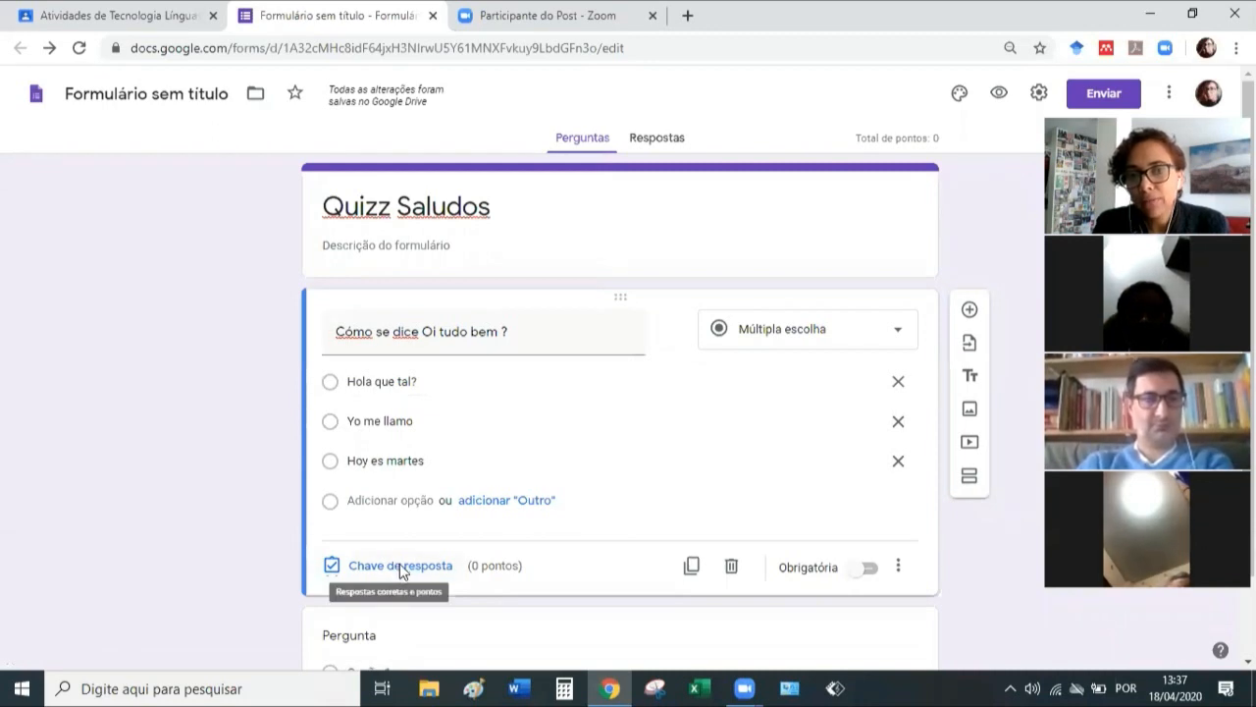
In the question's answer key, mark "Hola que tal?" as the correct answer and make it worth 3 points.
left_click(400, 566)
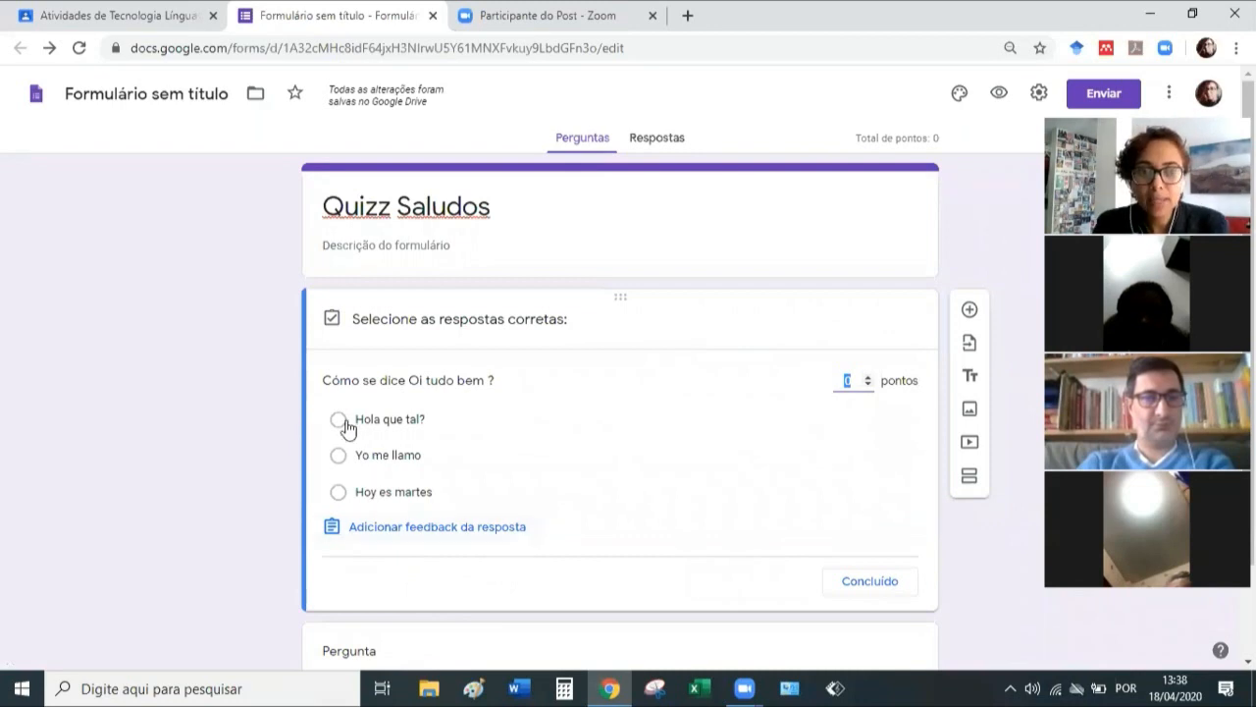
left_click(881, 422)
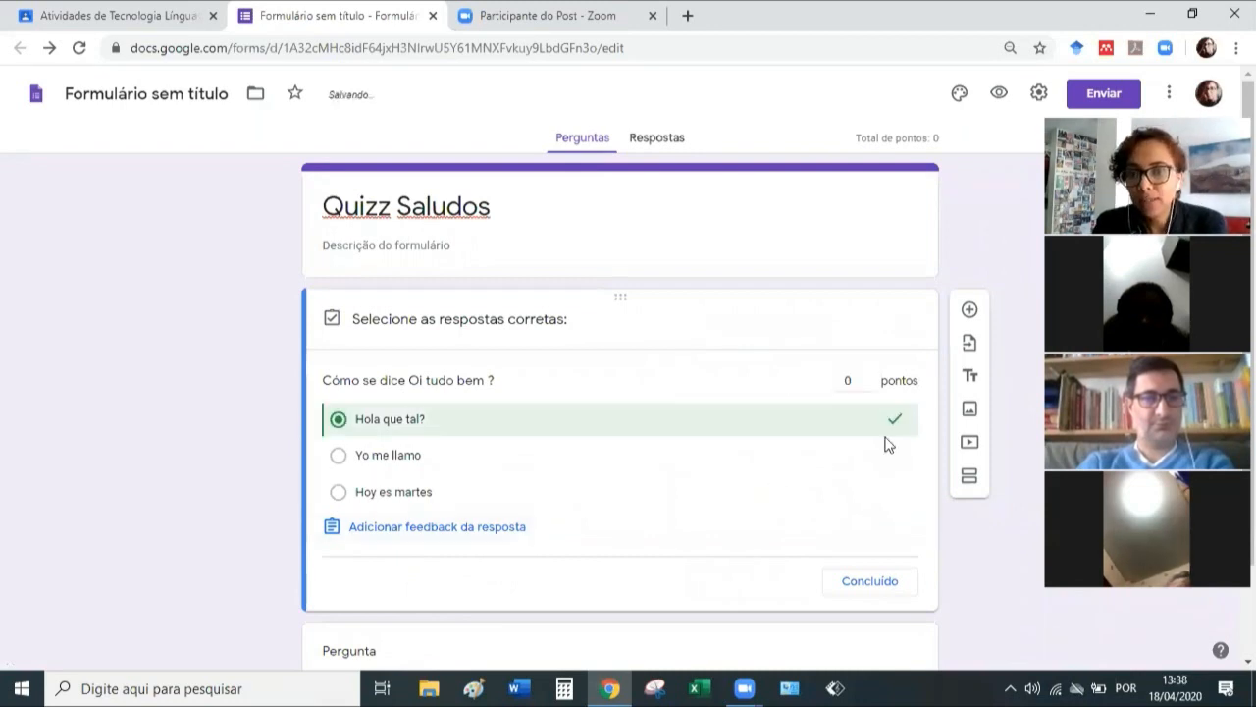
left_click(867, 381)
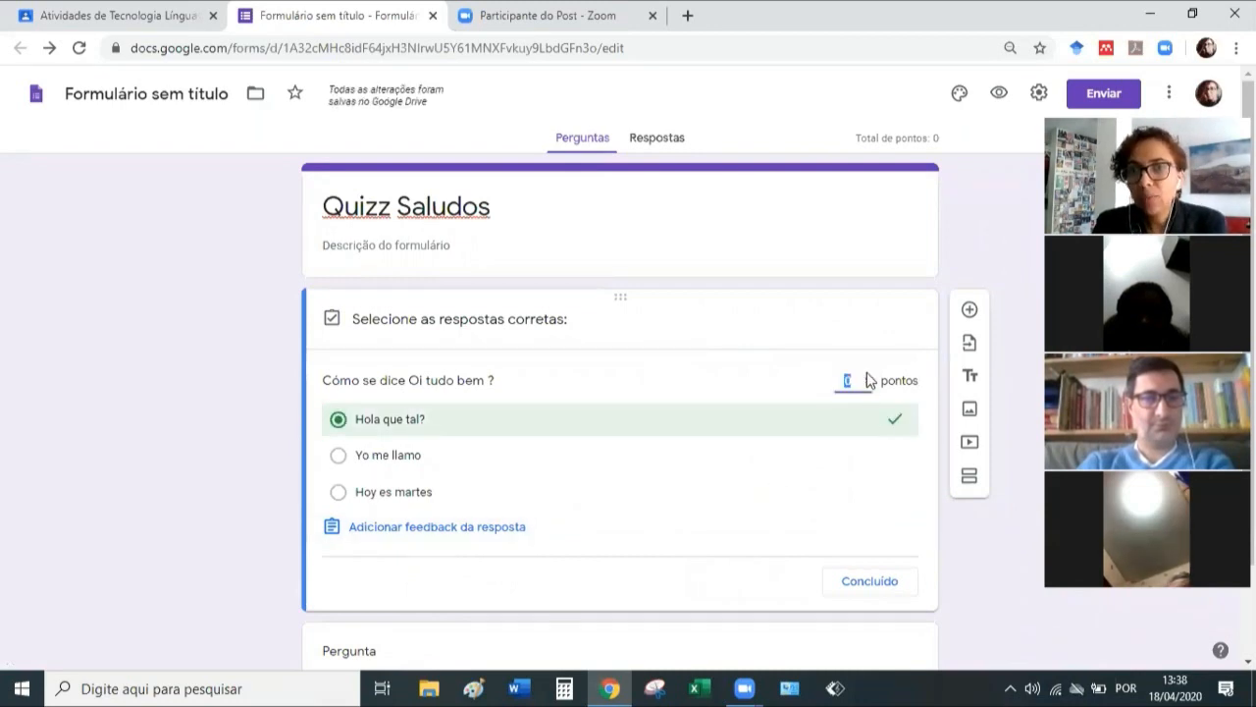
left_click(868, 373)
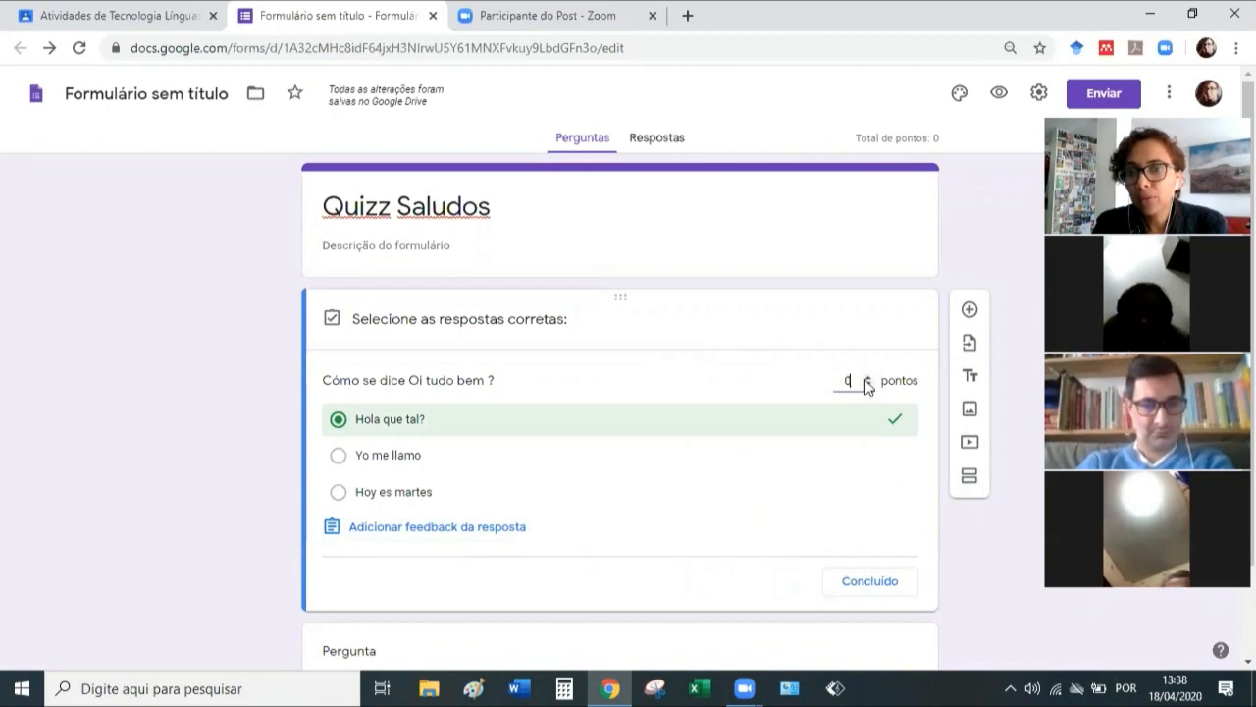
left_click(866, 378)
left_click(867, 378)
left_click(867, 378)
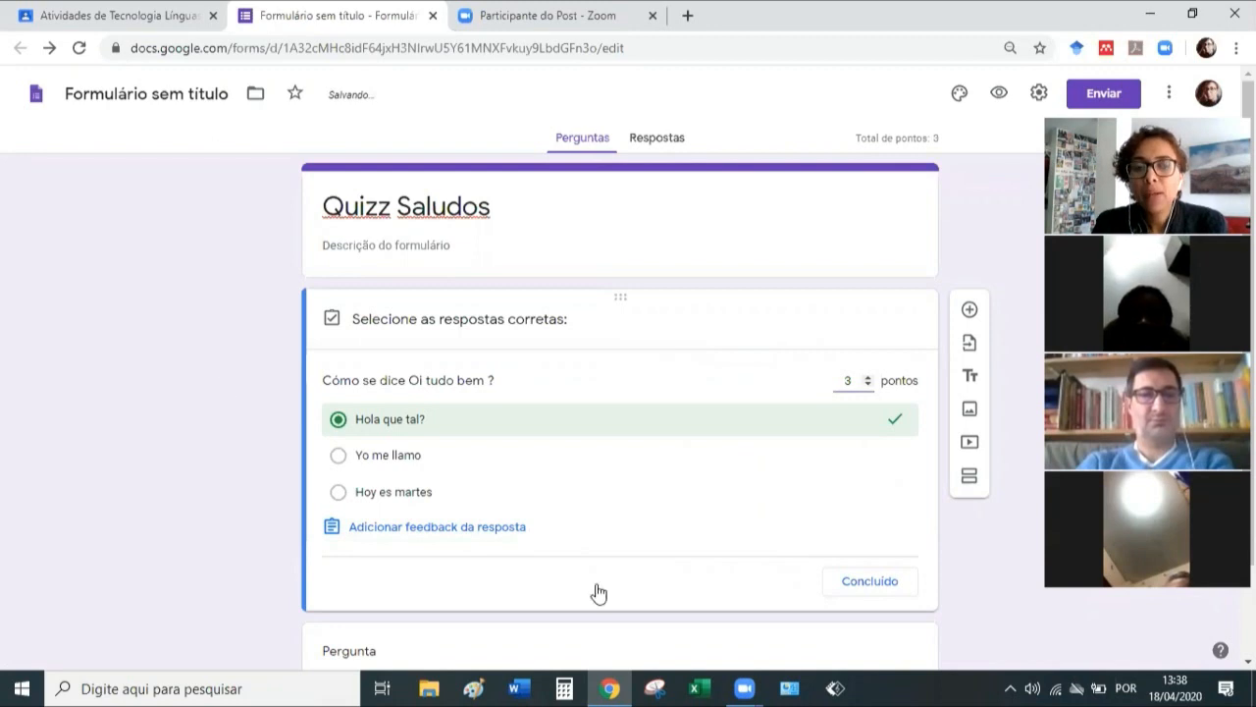
left_click(891, 582)
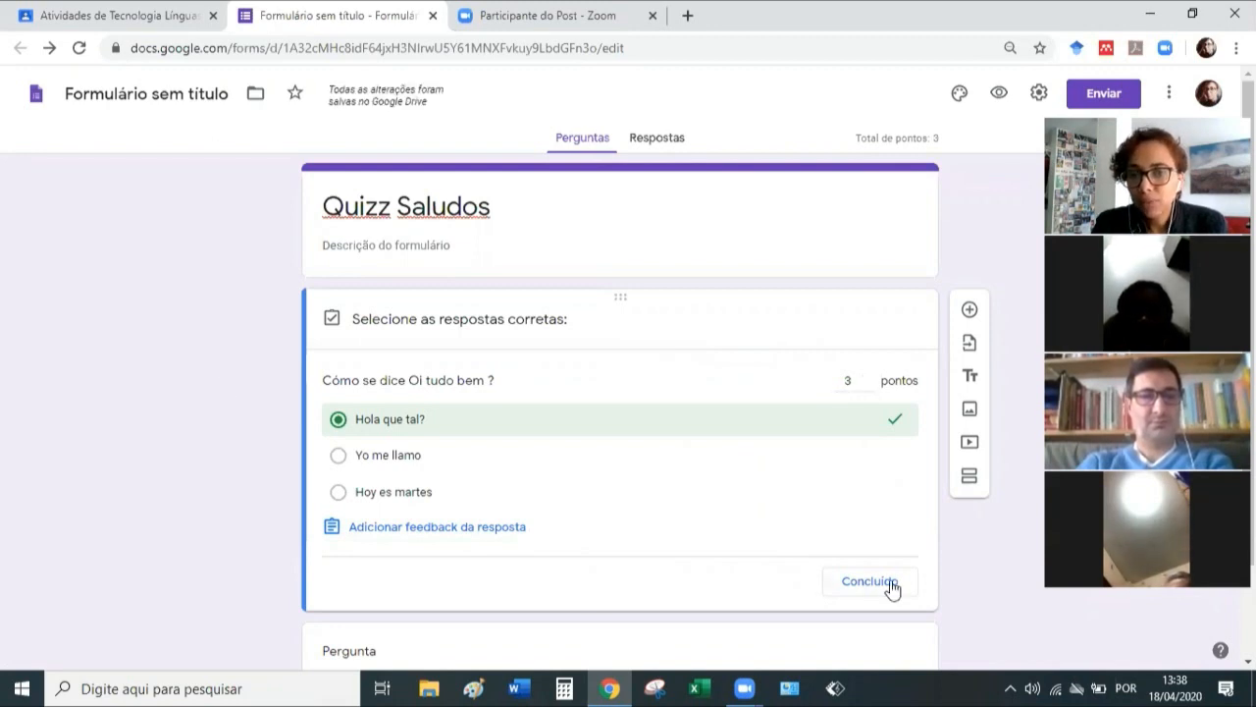
left_click(888, 584)
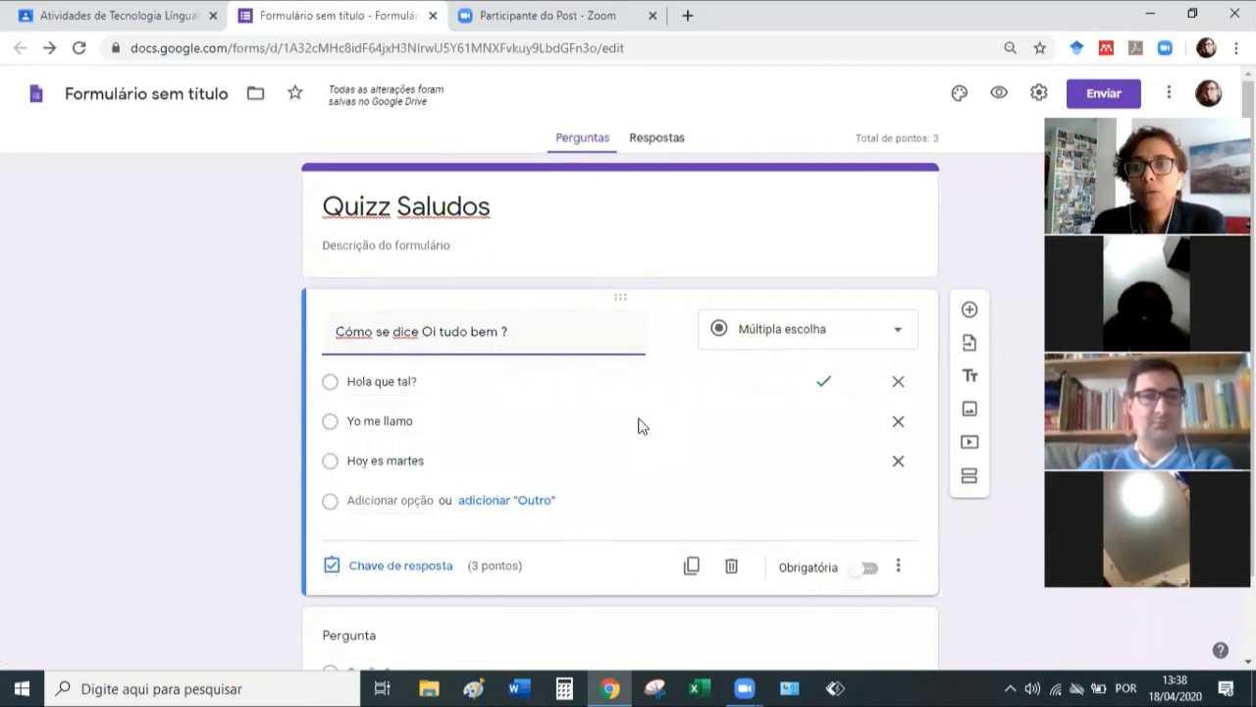
Preview the quiz as respondents see it, and return to the form editor.
left_click(1000, 94)
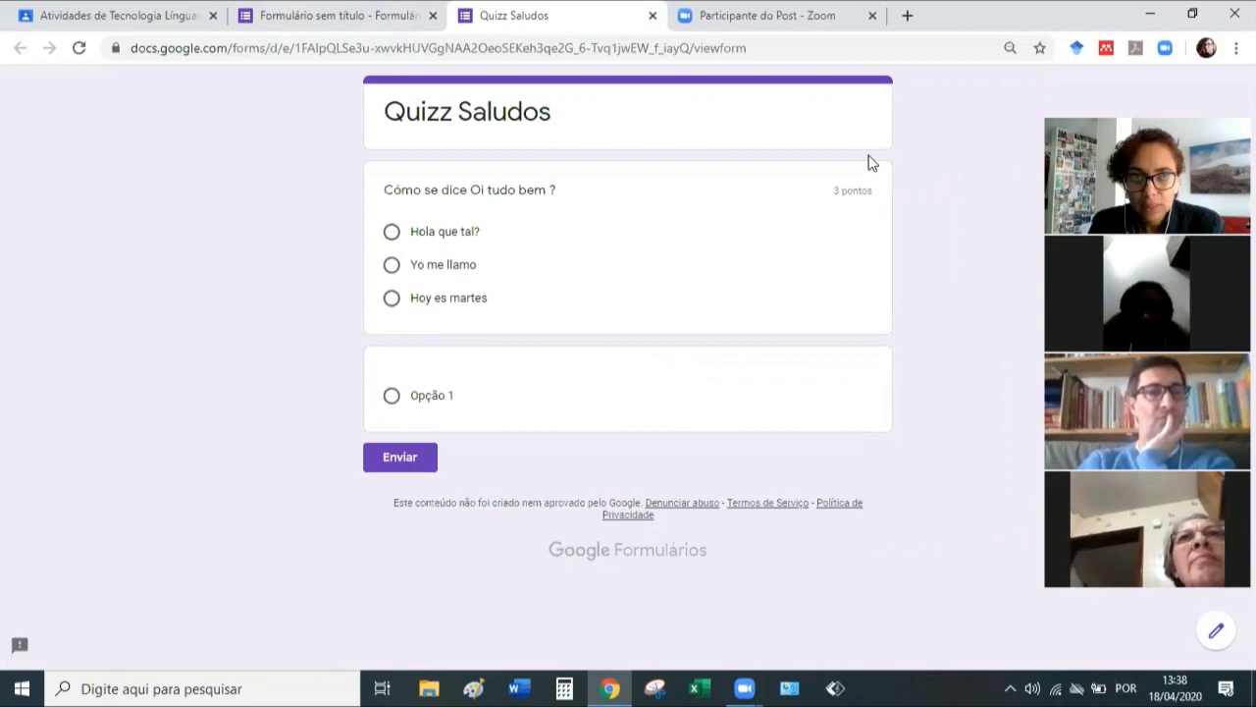
left_click(263, 22)
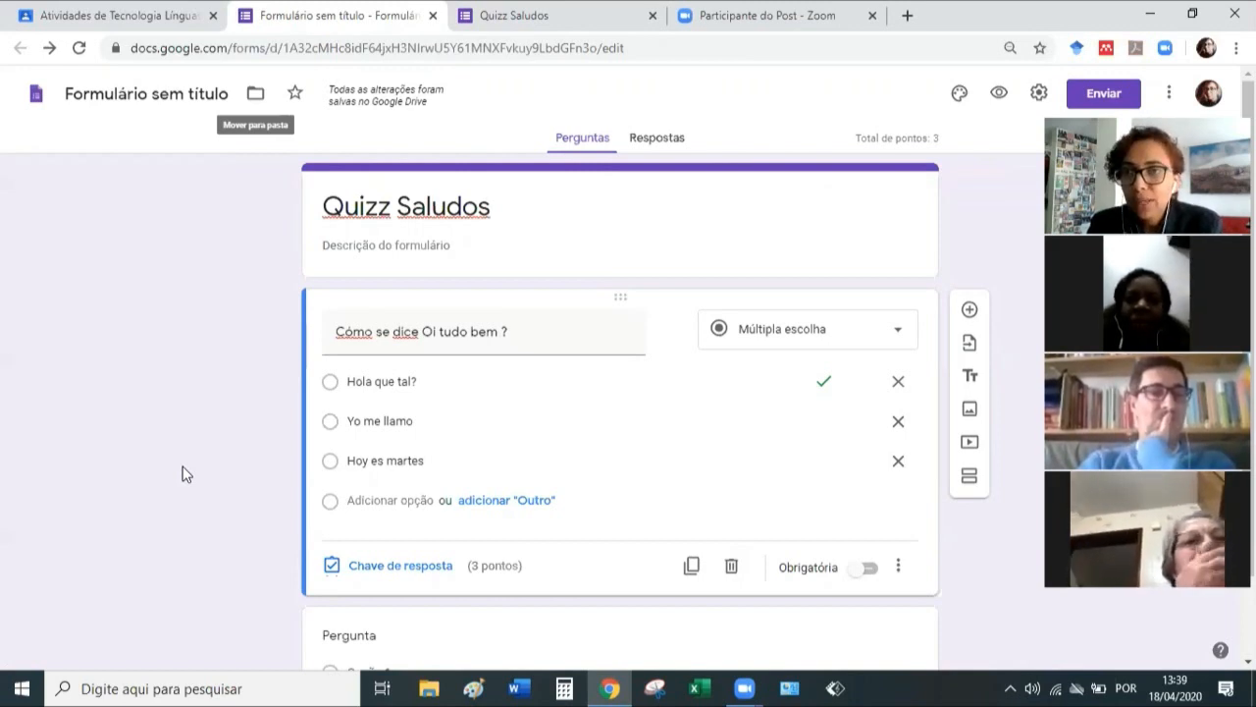
In the form's general settings, enable collecting e-mail addresses and response receipts, with receipts sent always (Sempre).
left_click(1047, 100)
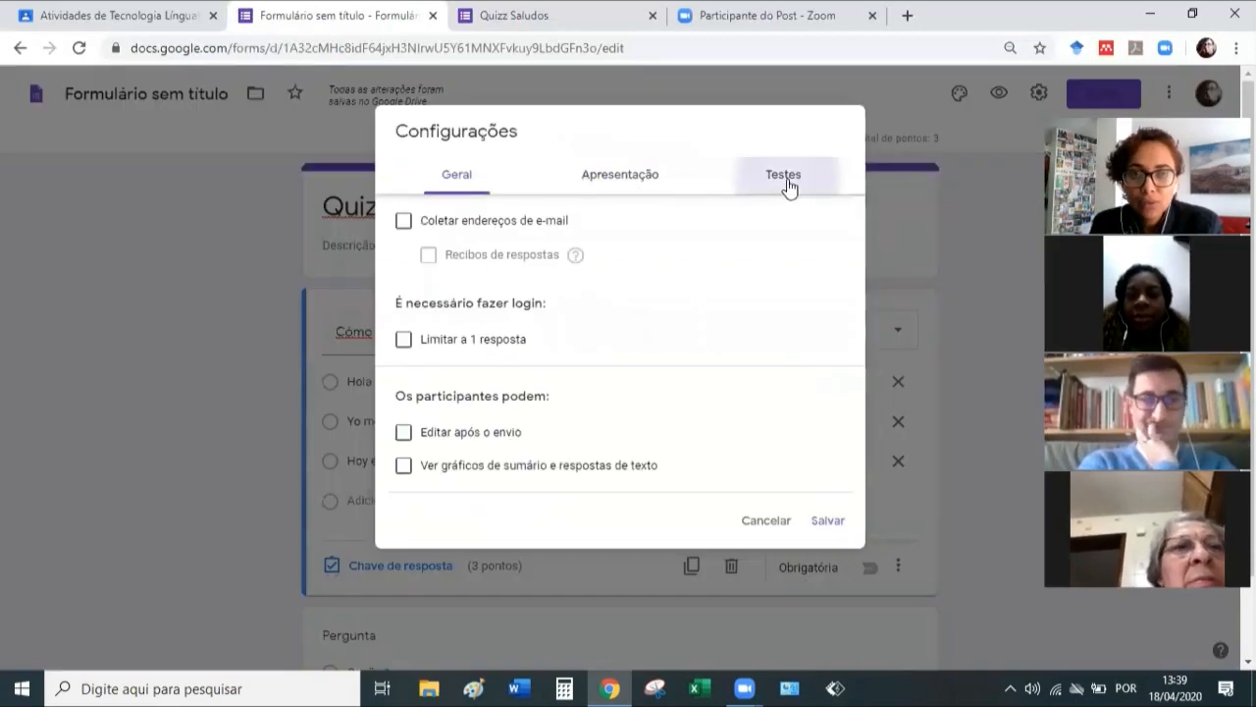
left_click(786, 182)
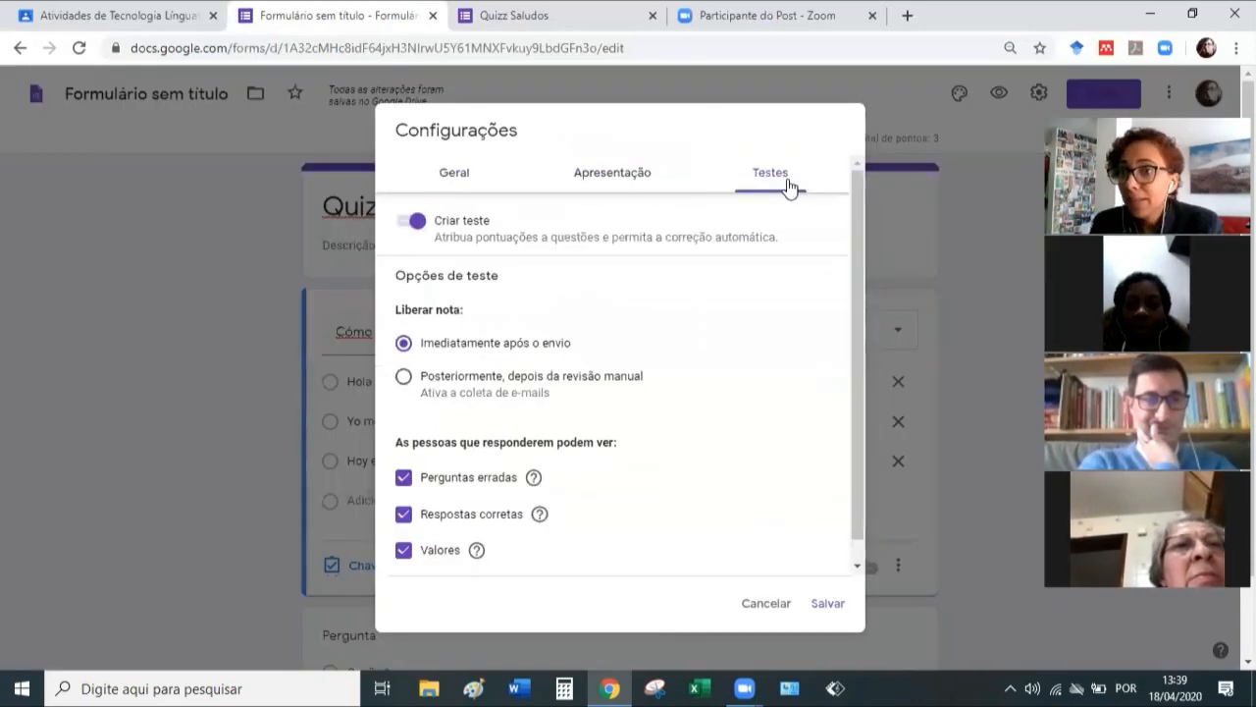
left_click(455, 180)
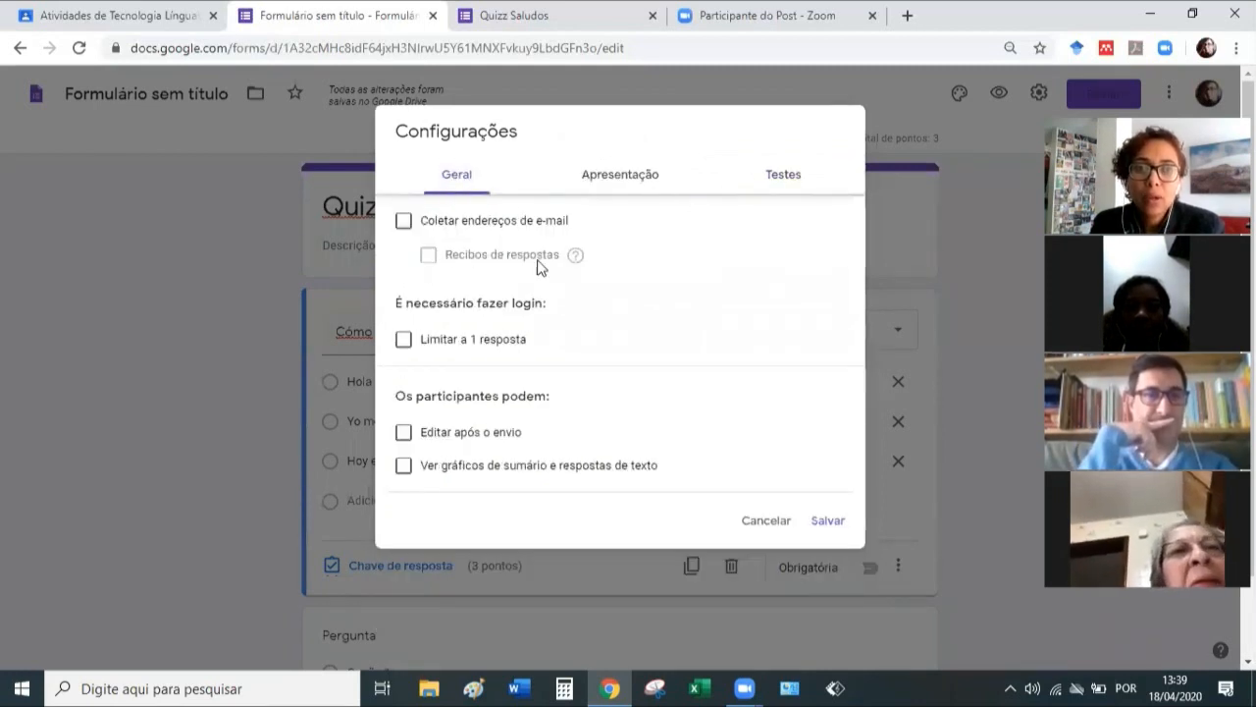
left_click(403, 225)
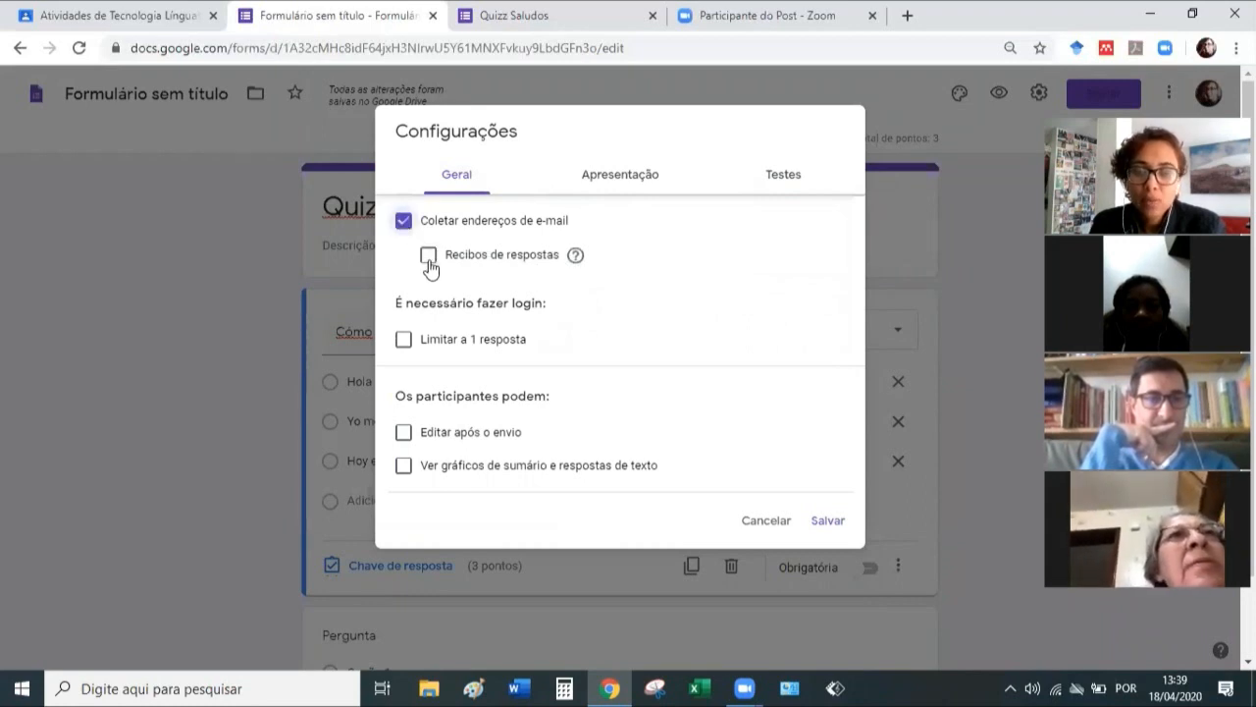
left_click(429, 259)
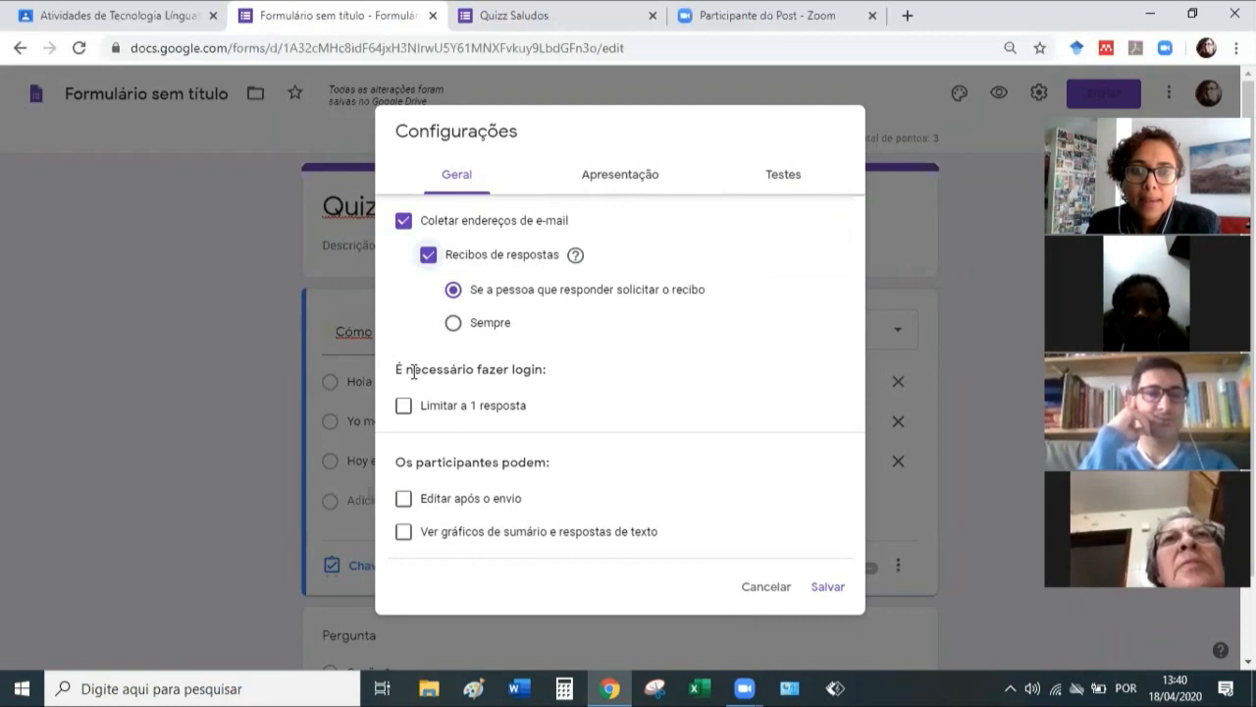
left_click(455, 326)
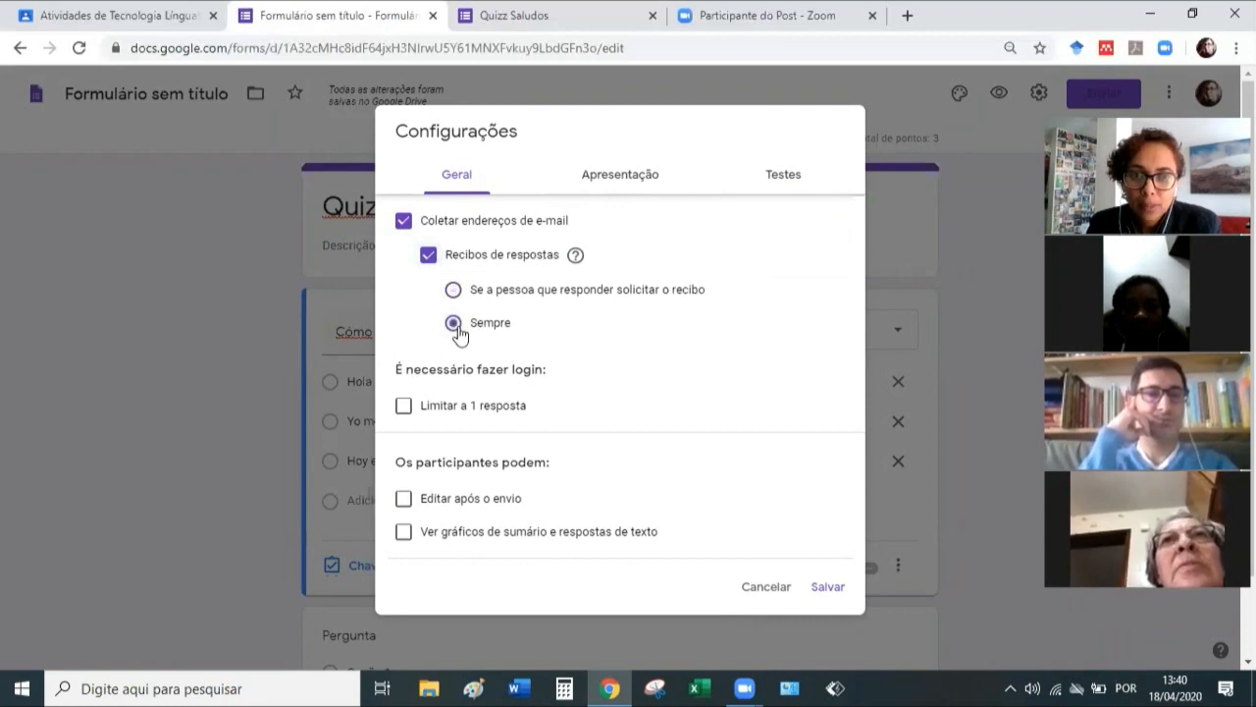
Let participants see summary charts and text responses, and enable shuffling of the question order.
scroll(639, 422, "down", 2)
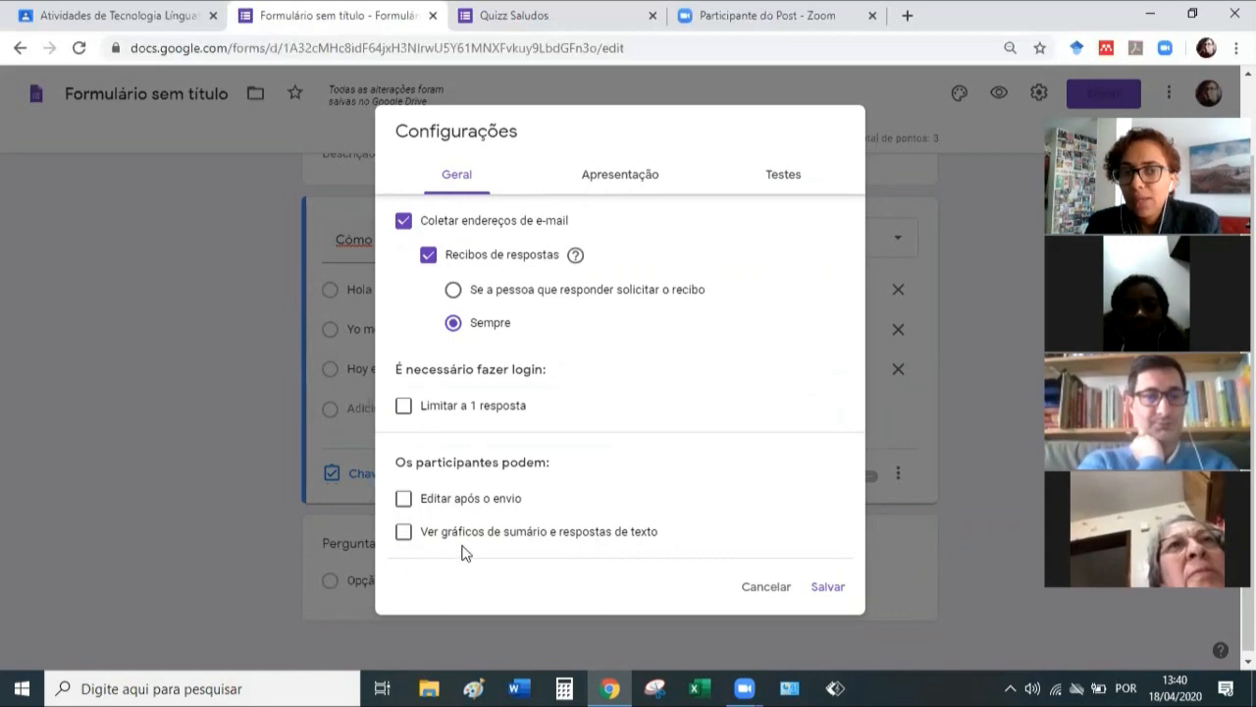
left_click(401, 535)
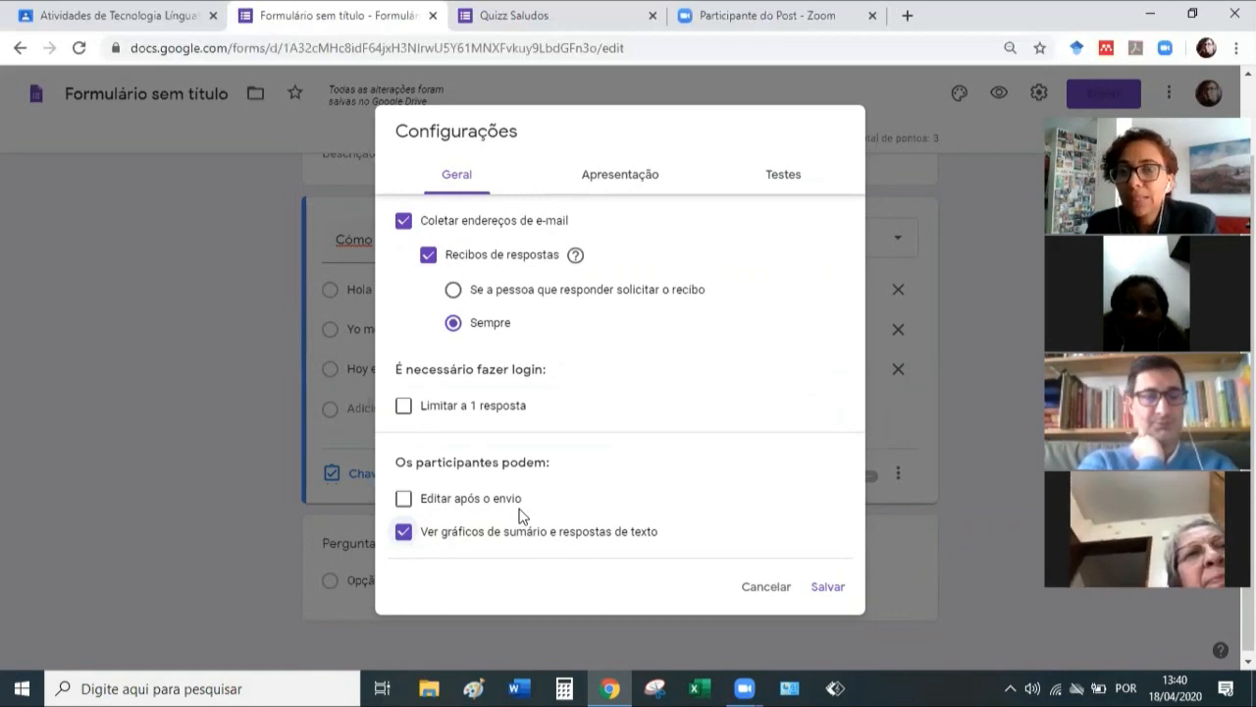
left_click(626, 177)
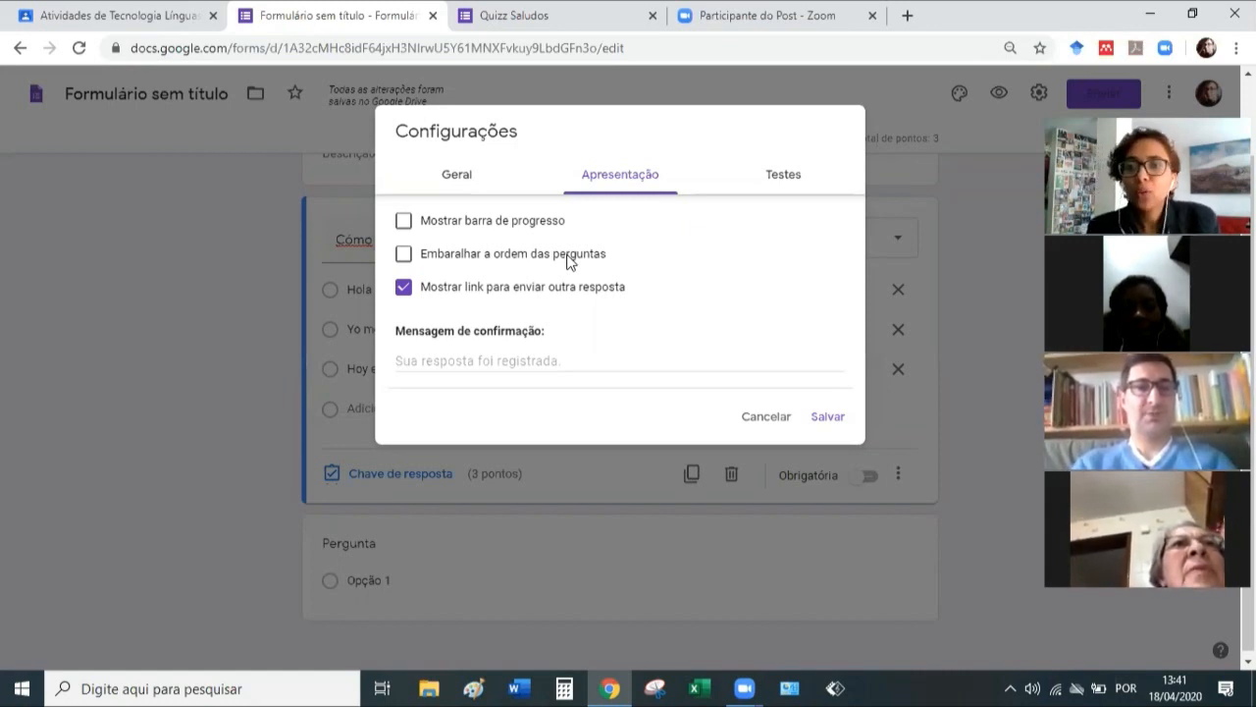
left_click(404, 255)
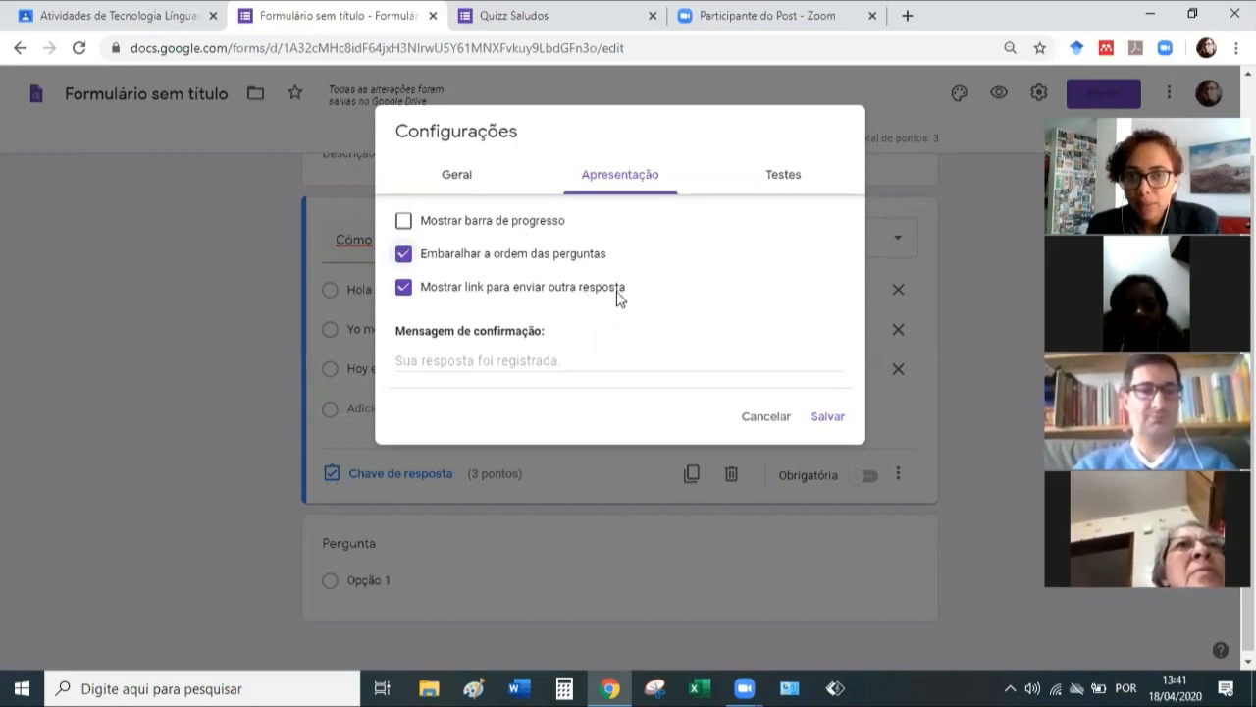
Set the confirmation message to "Muchas gracias por la respuesta. Muy pronto les estaré enviando el resultado" and save the settings.
left_click(458, 362)
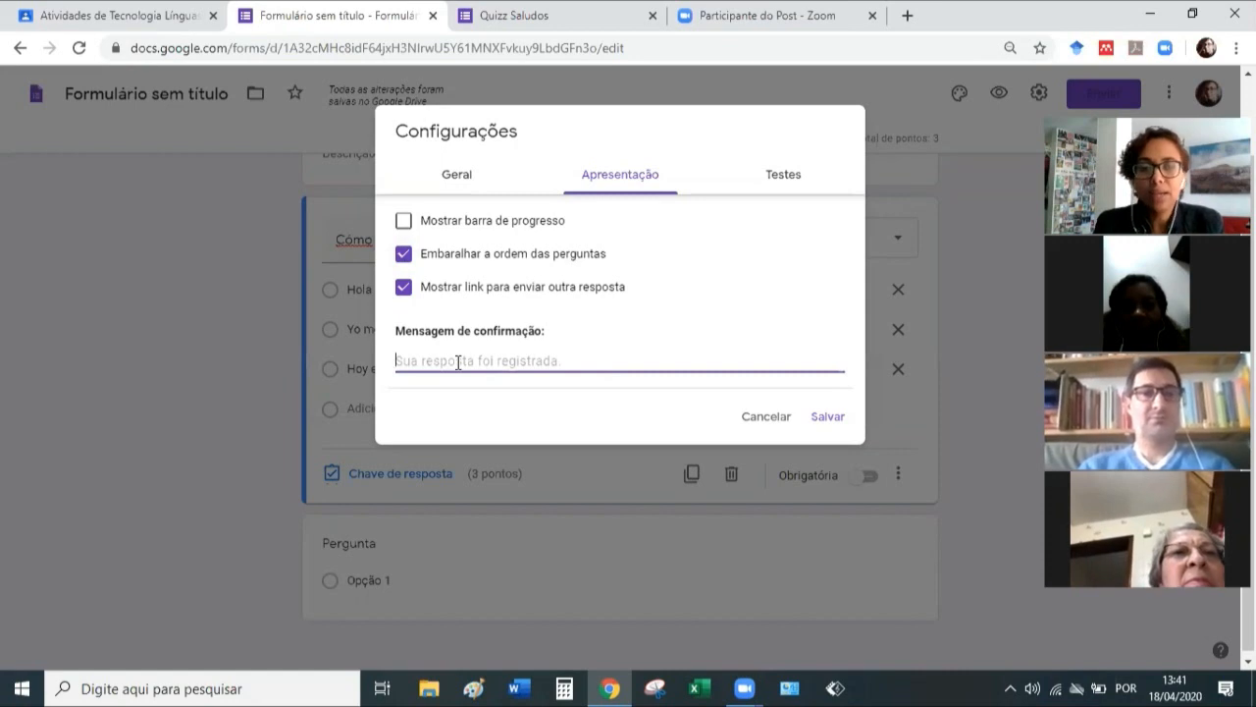
type("M")
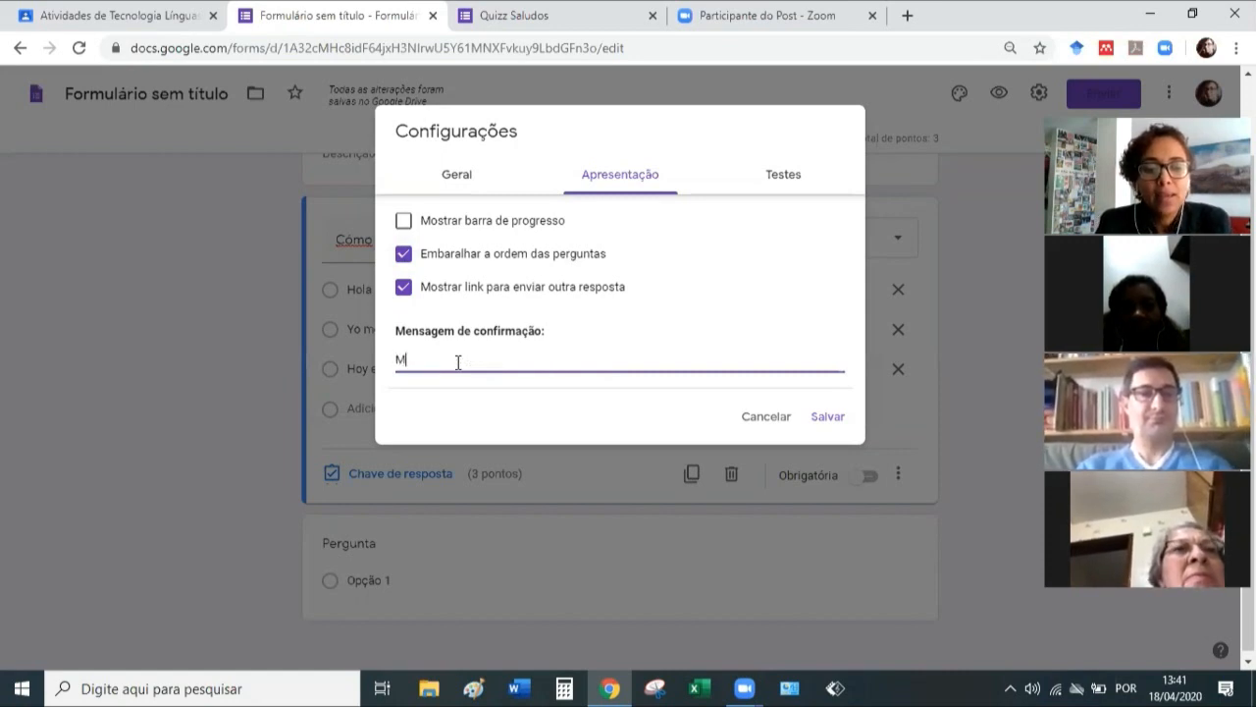
type("uchas grac")
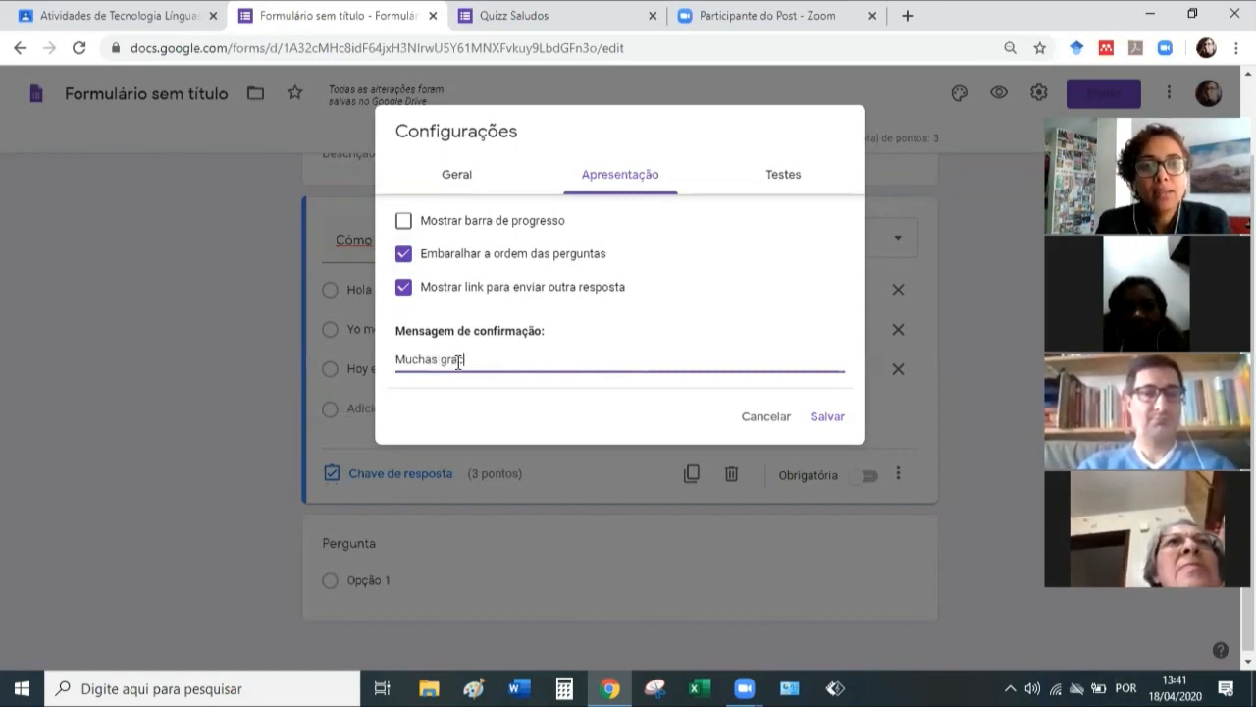
type("ias prr la part")
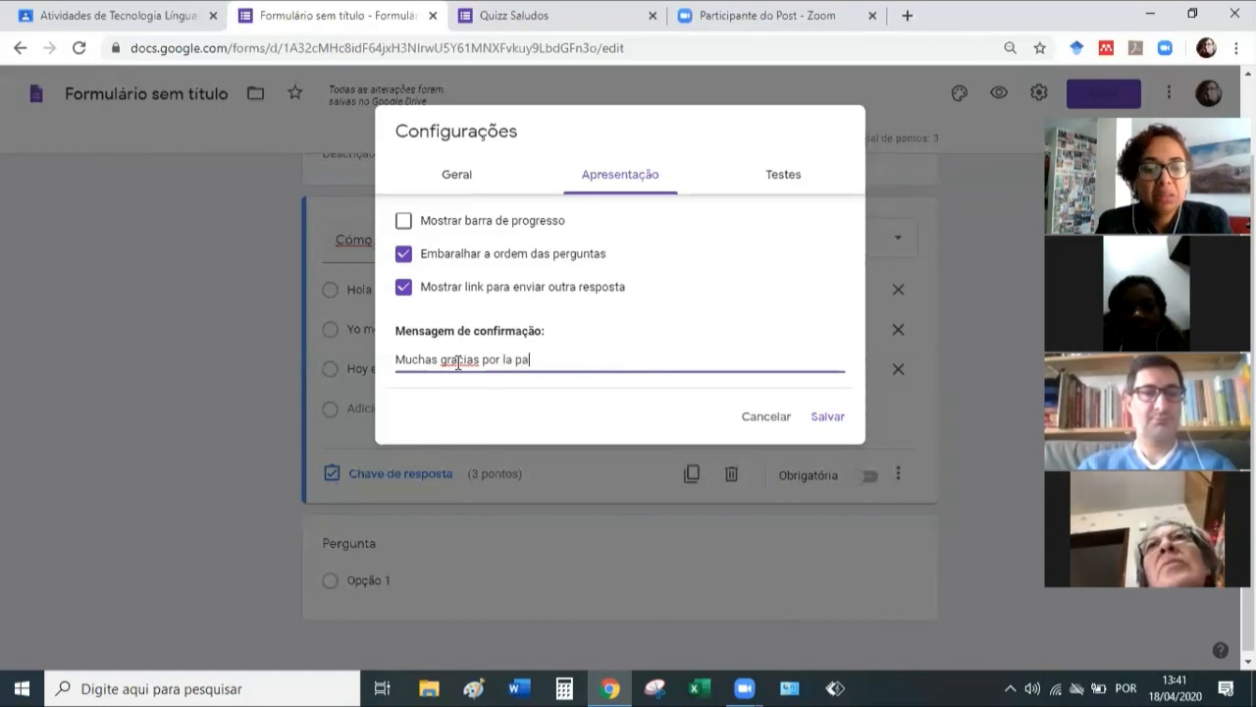
key("BackSpace")
key("BackSpace")
key("BackSpace")
key("BackSpace")
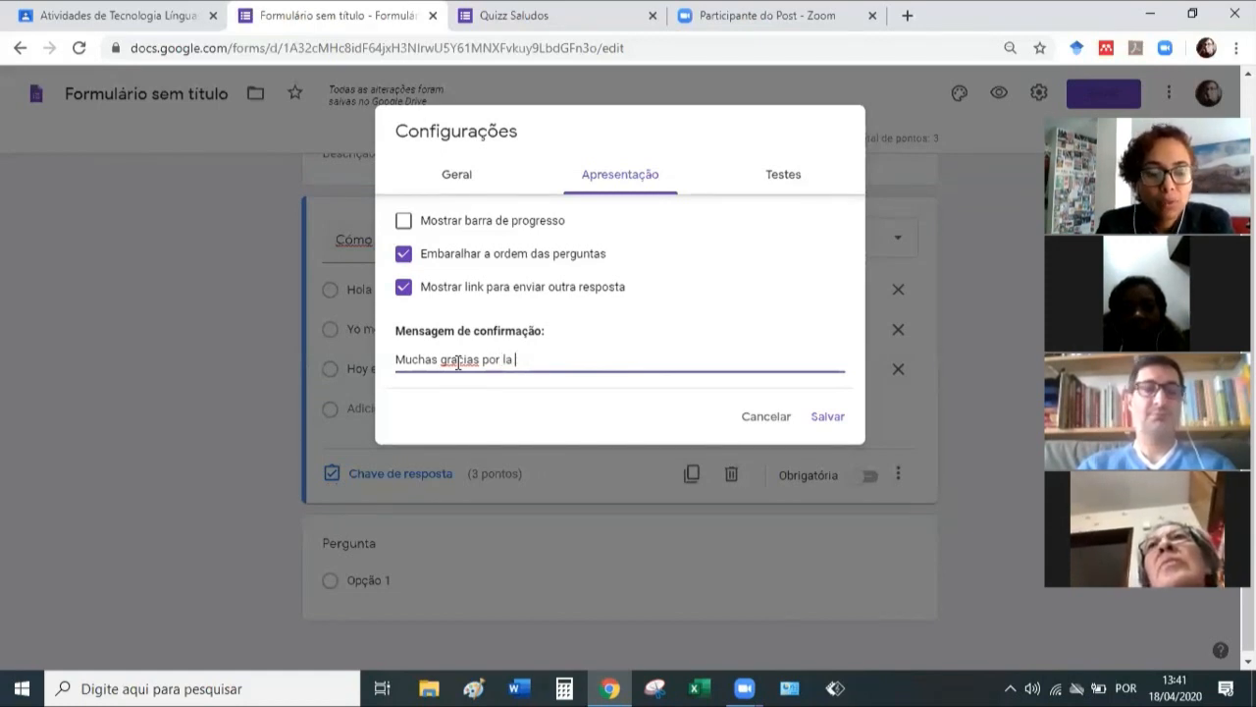
type("respuesta. ")
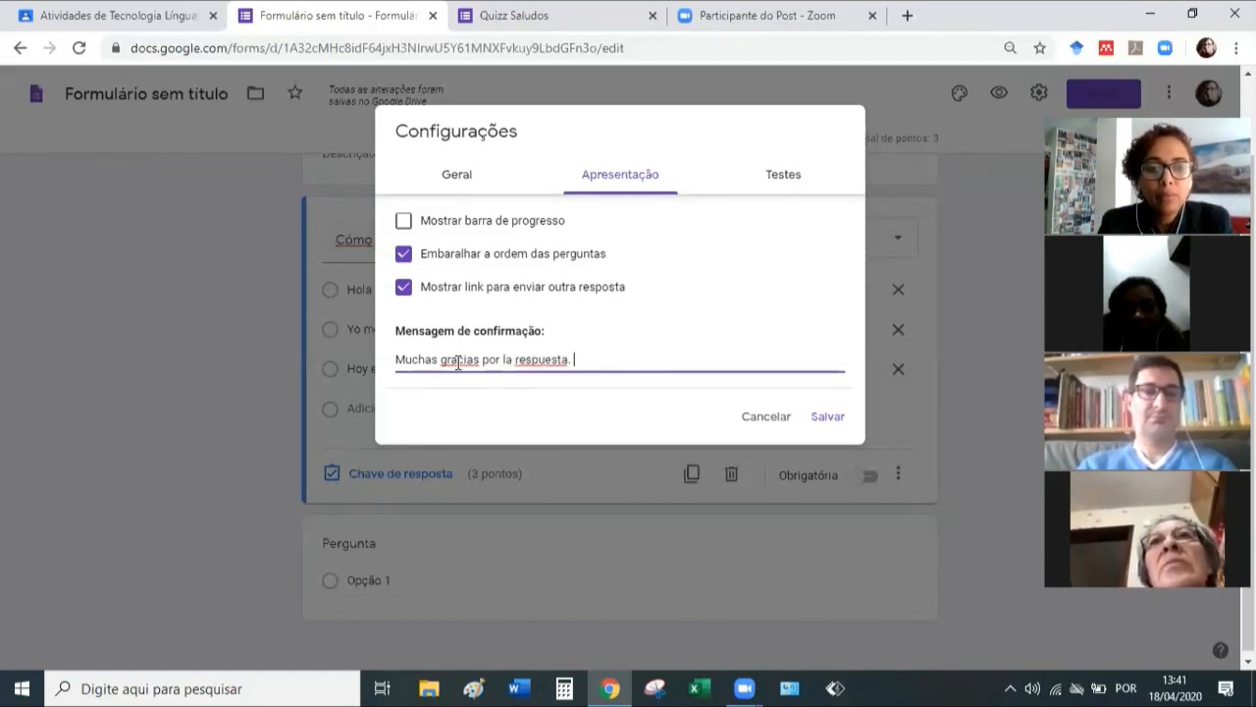
type("Muy pronto")
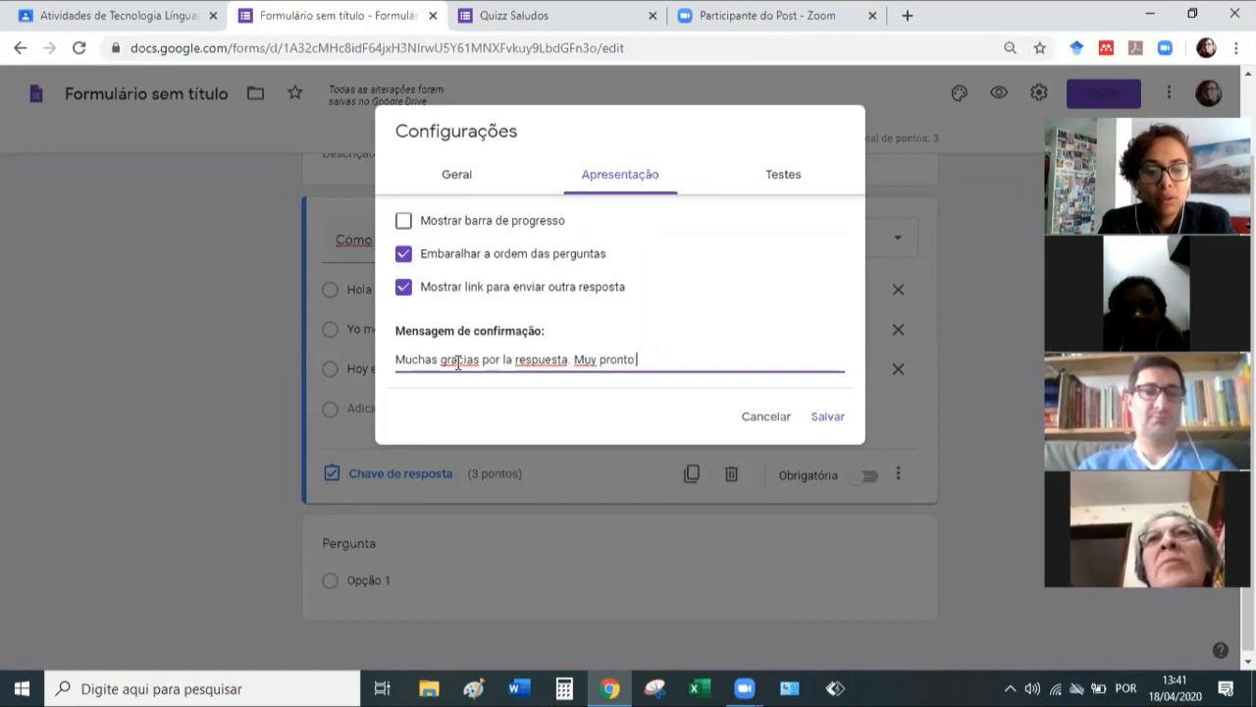
type(" les estaré eni")
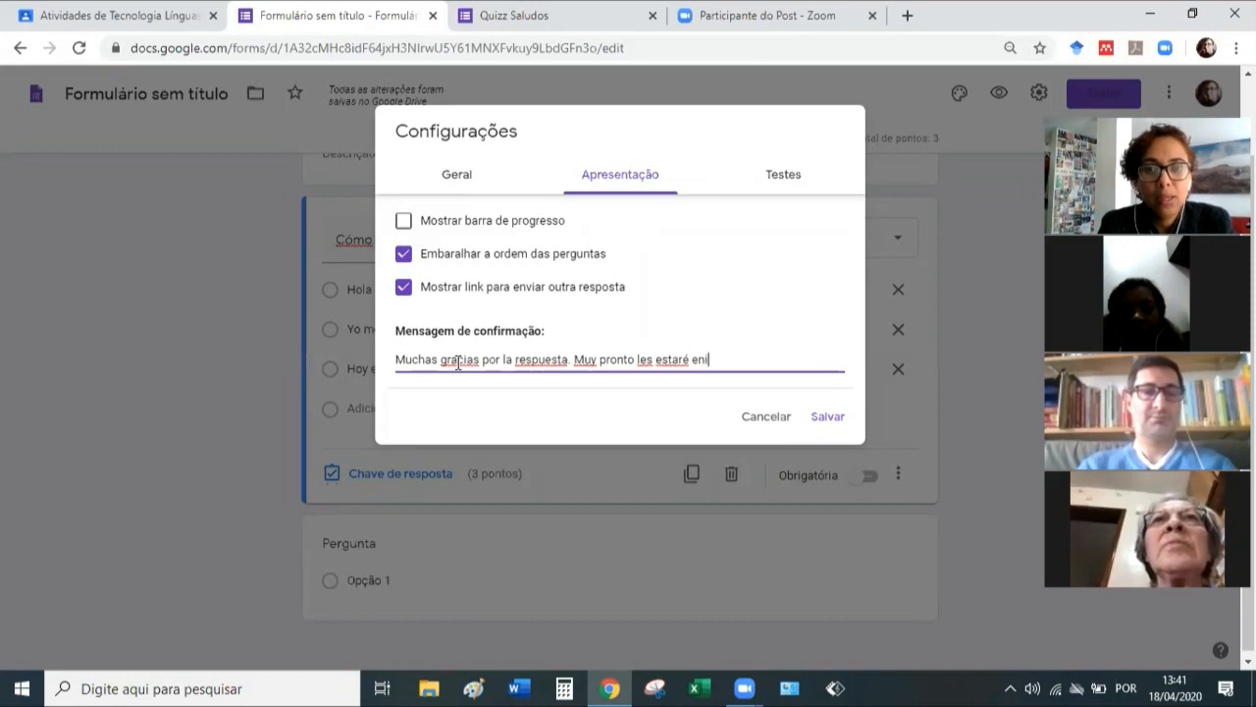
type("ando el resultado.")
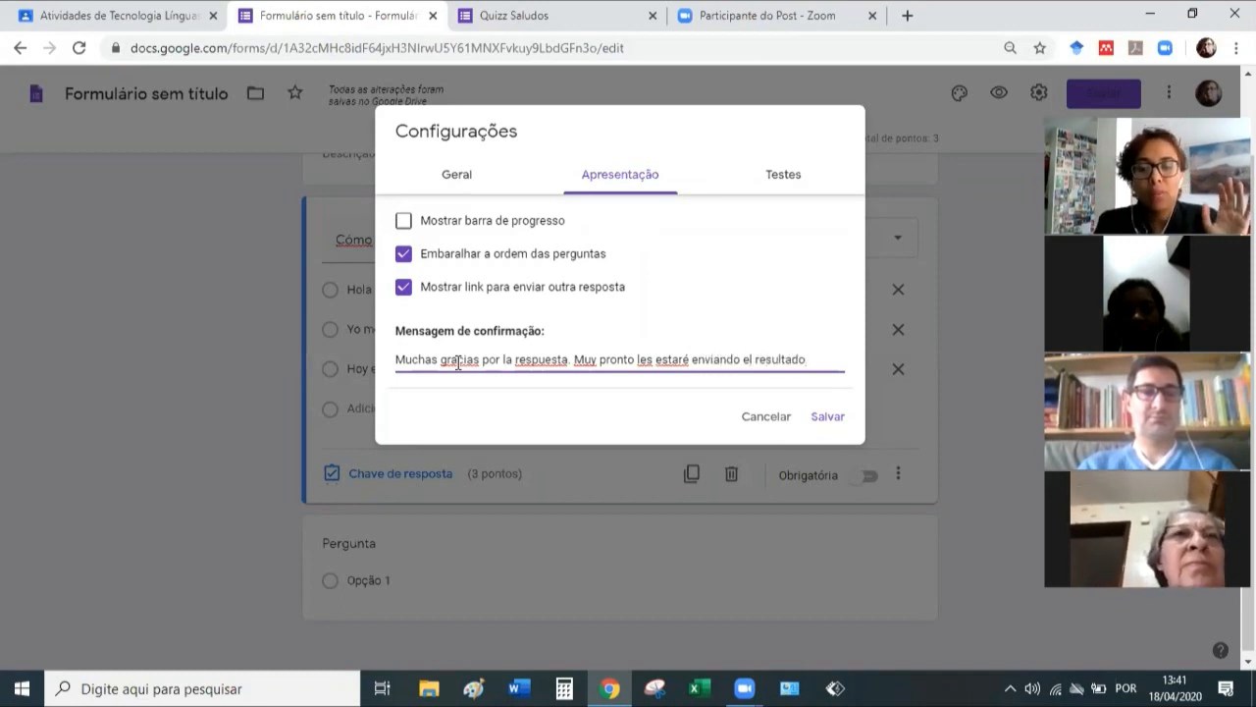
left_click(831, 427)
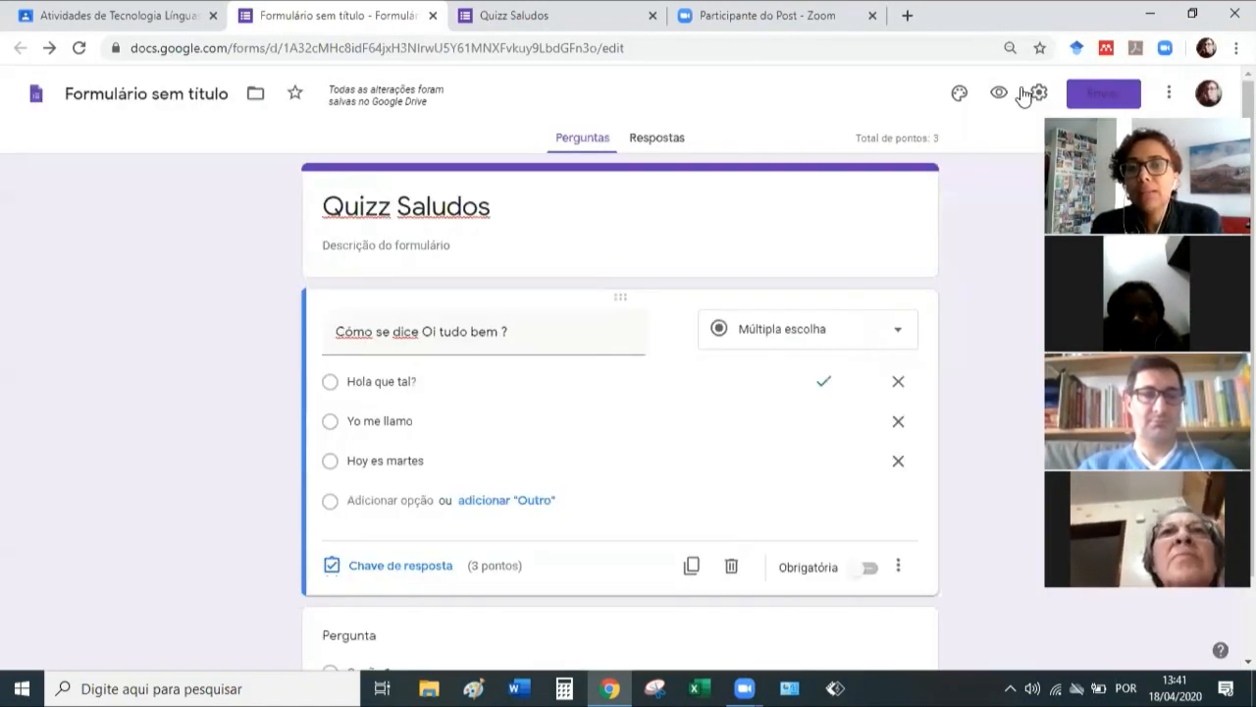
In the form's quiz settings, release grades later after manual review (Posteriormente, depois da revisão manual) and save.
left_click(1039, 92)
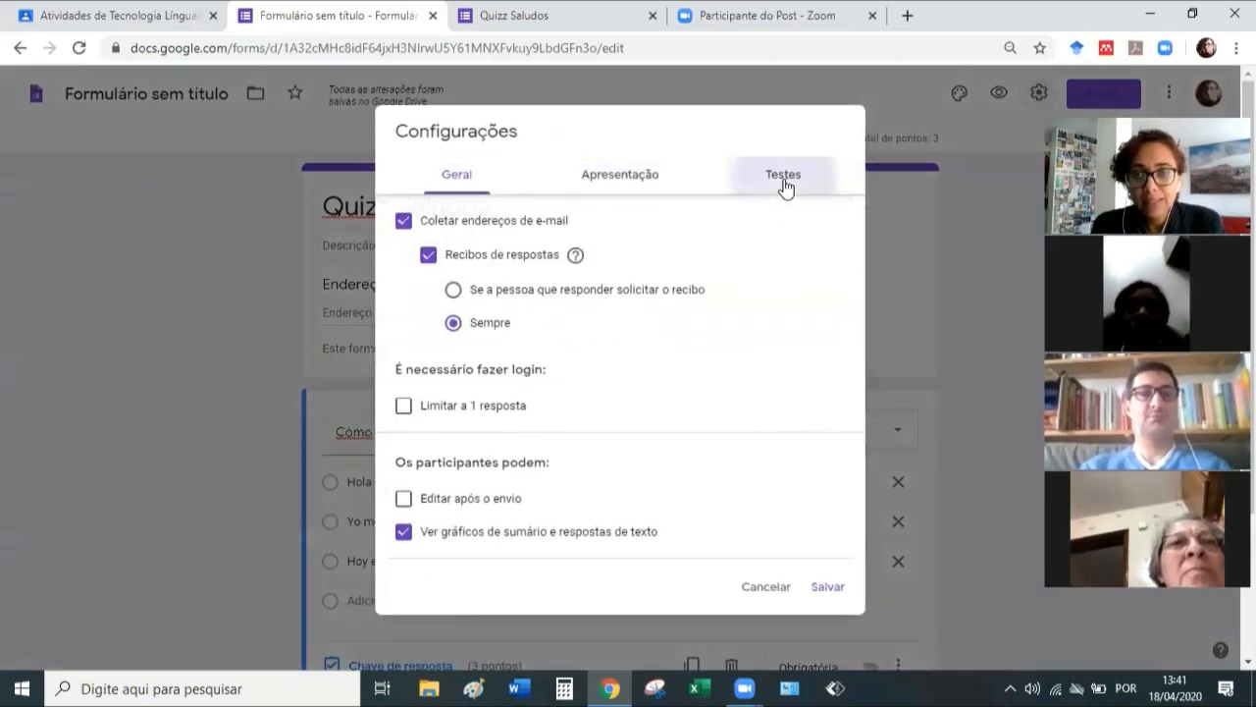
left_click(784, 182)
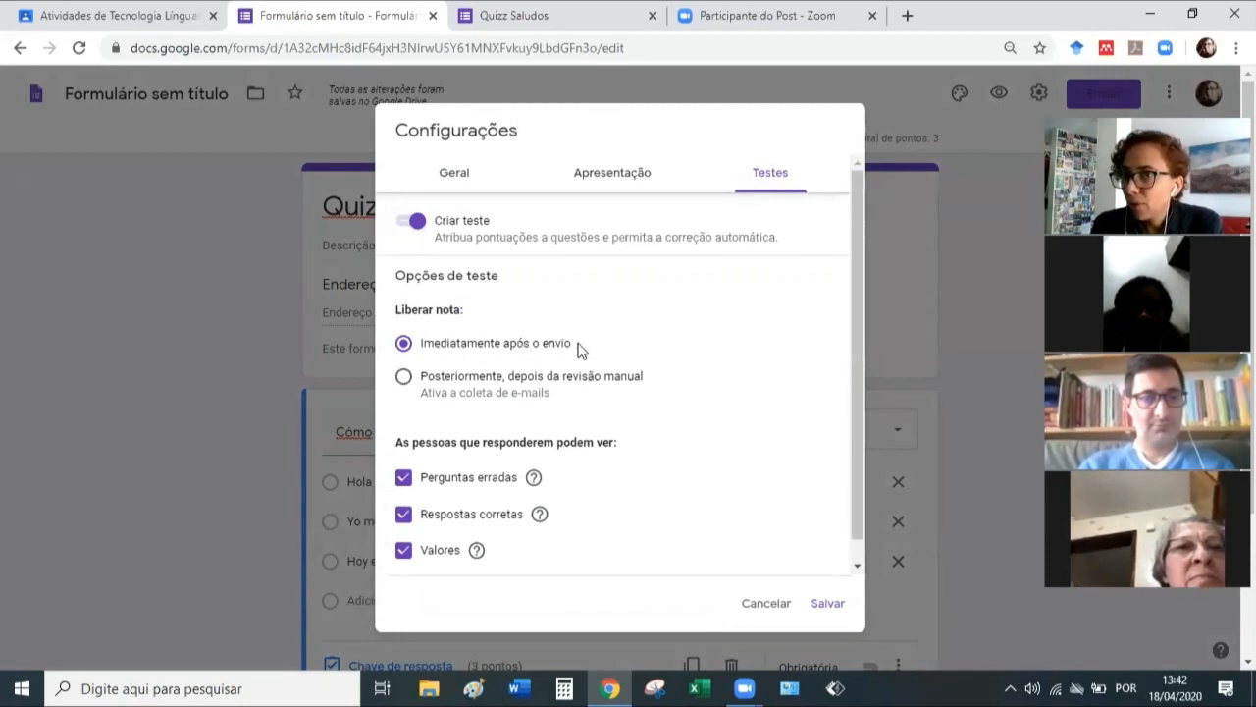
left_click(403, 380)
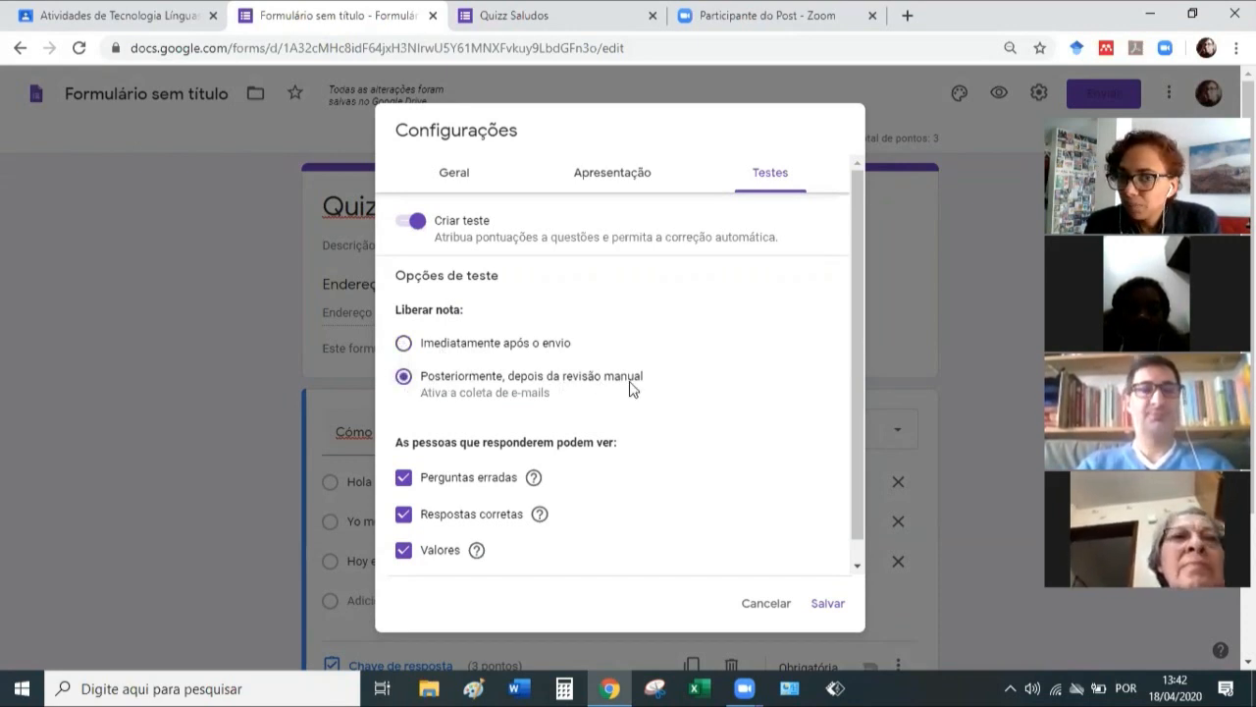
scroll(550, 402, "down", 1)
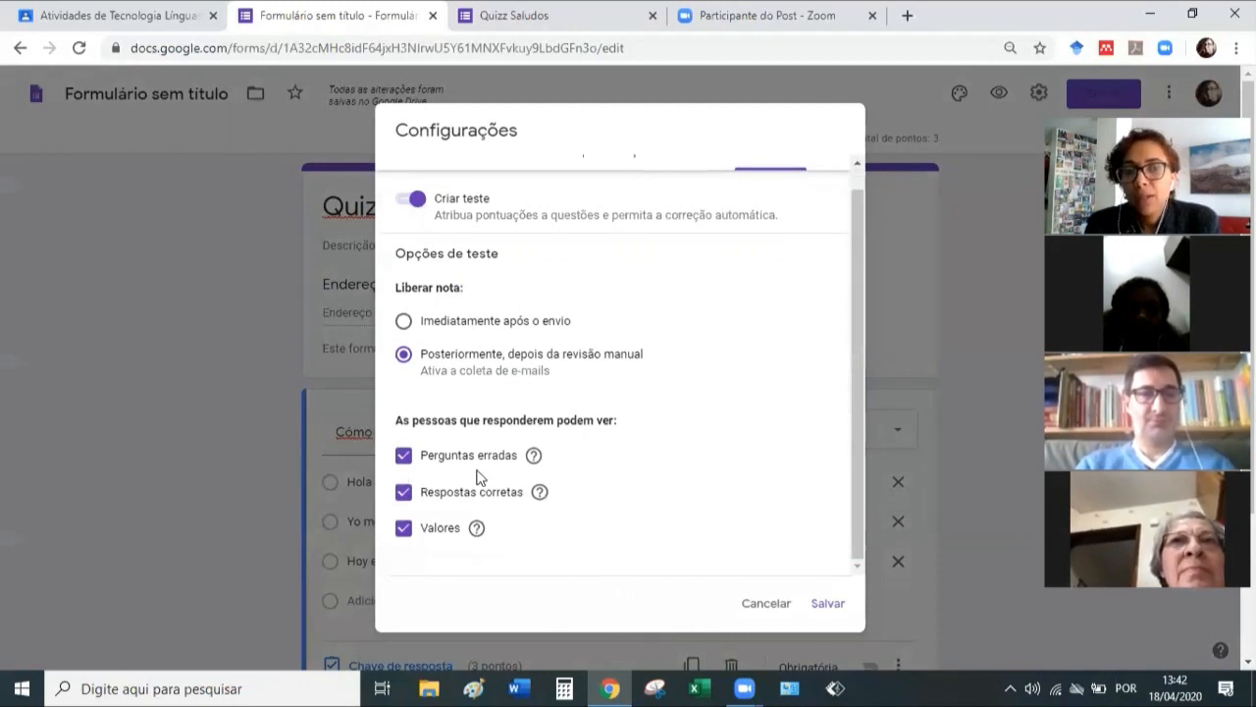
mouse_move(533, 458)
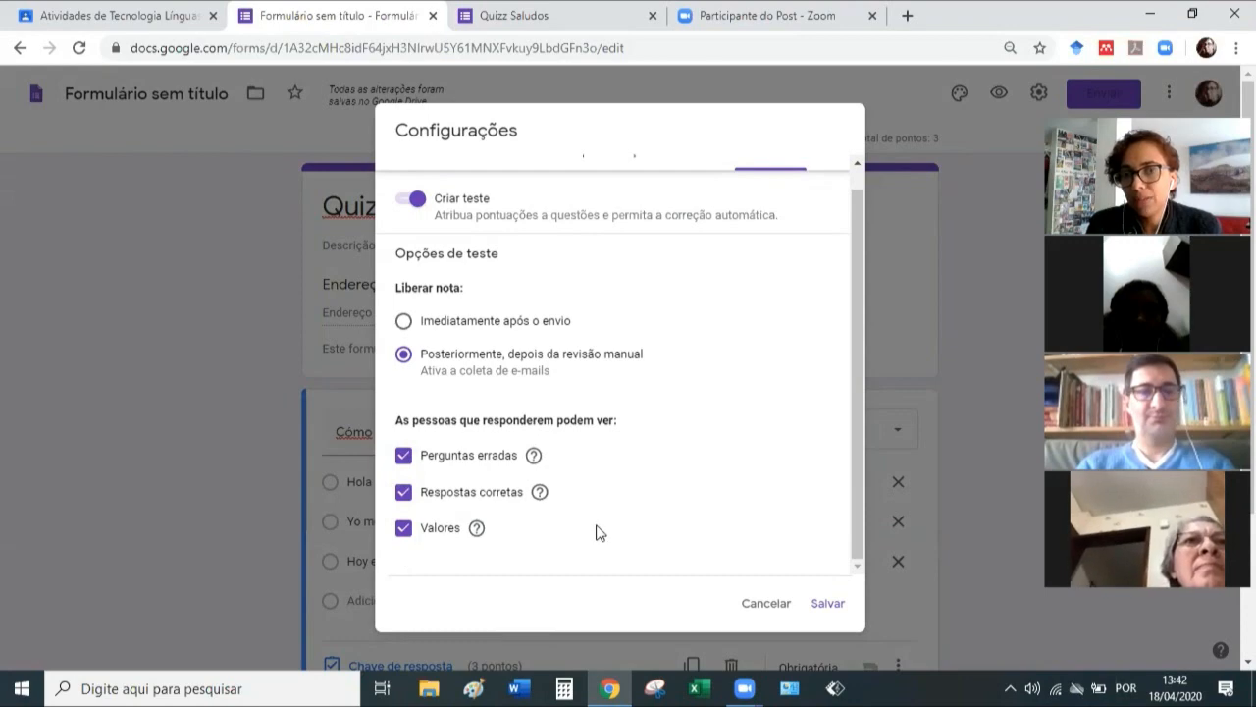
left_click(830, 606)
Enter "Cómo se dice "cachorro"?" as the text of the empty second question.
scroll(530, 369, "down", 2)
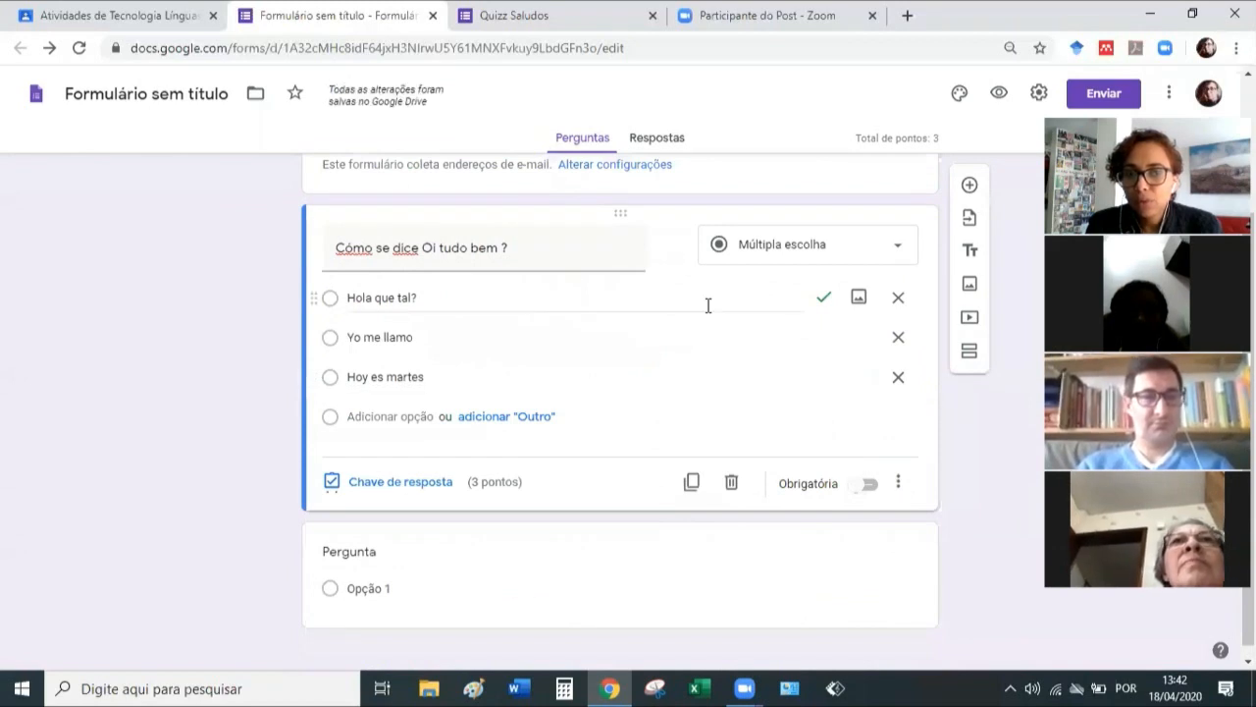
scroll(706, 303, "down", 1)
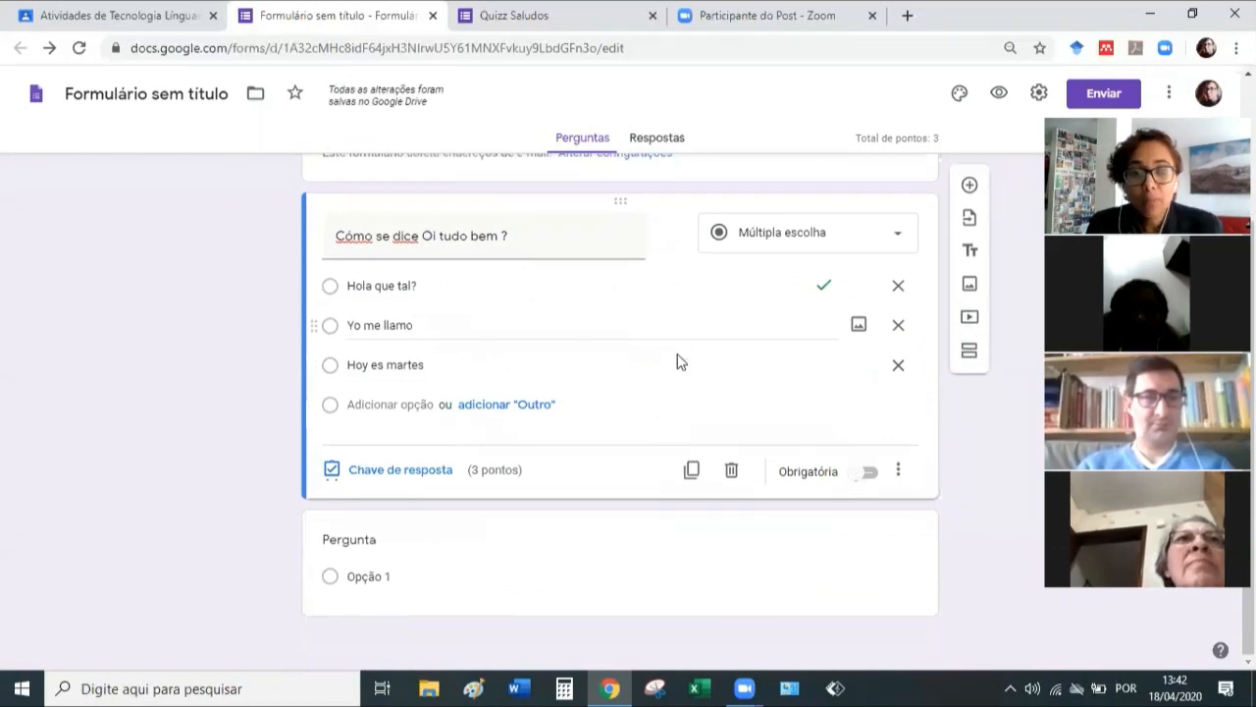
left_click(360, 550)
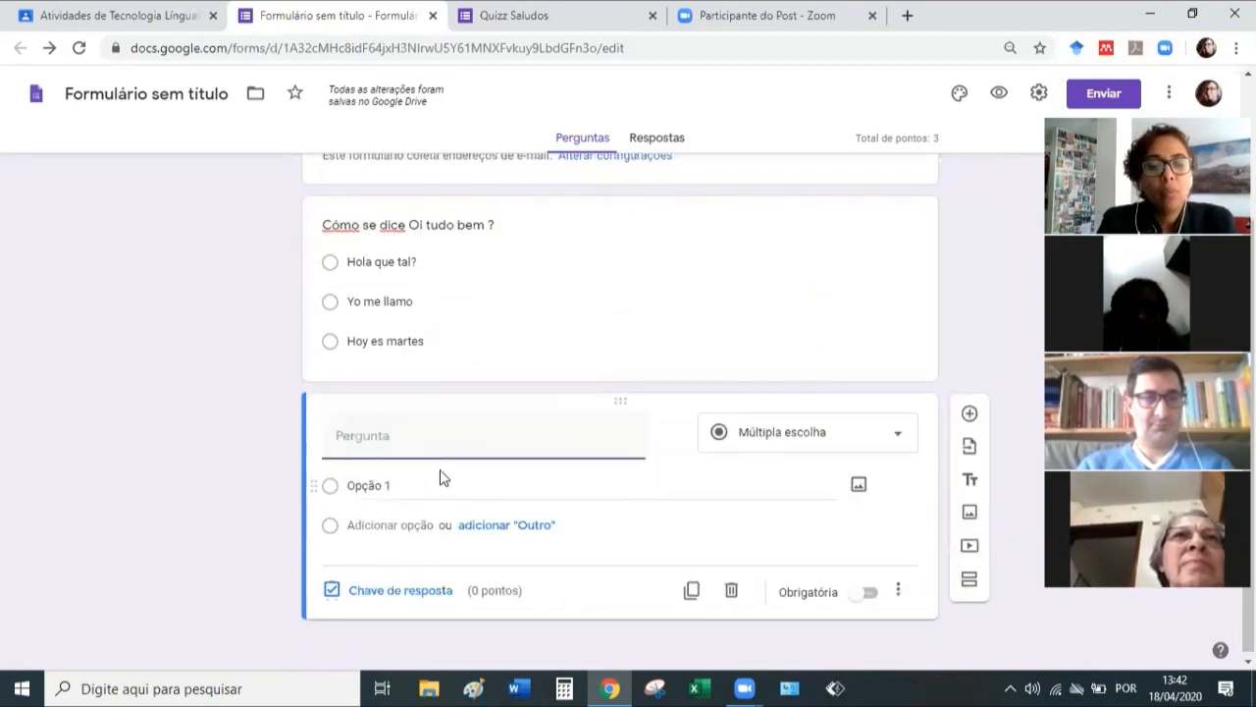
type("Cóom s")
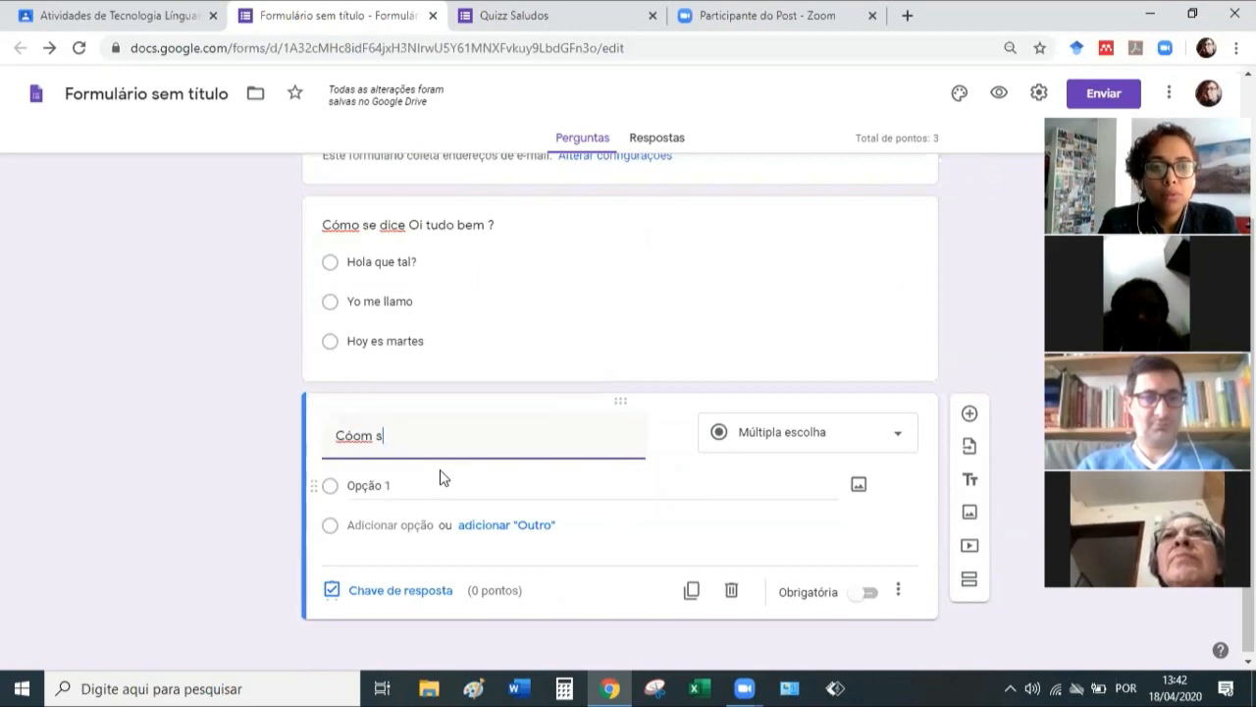
key("BackSpace")
key("BackSpace")
key("BackSpace")
key("BackSpace")
type("mo ")
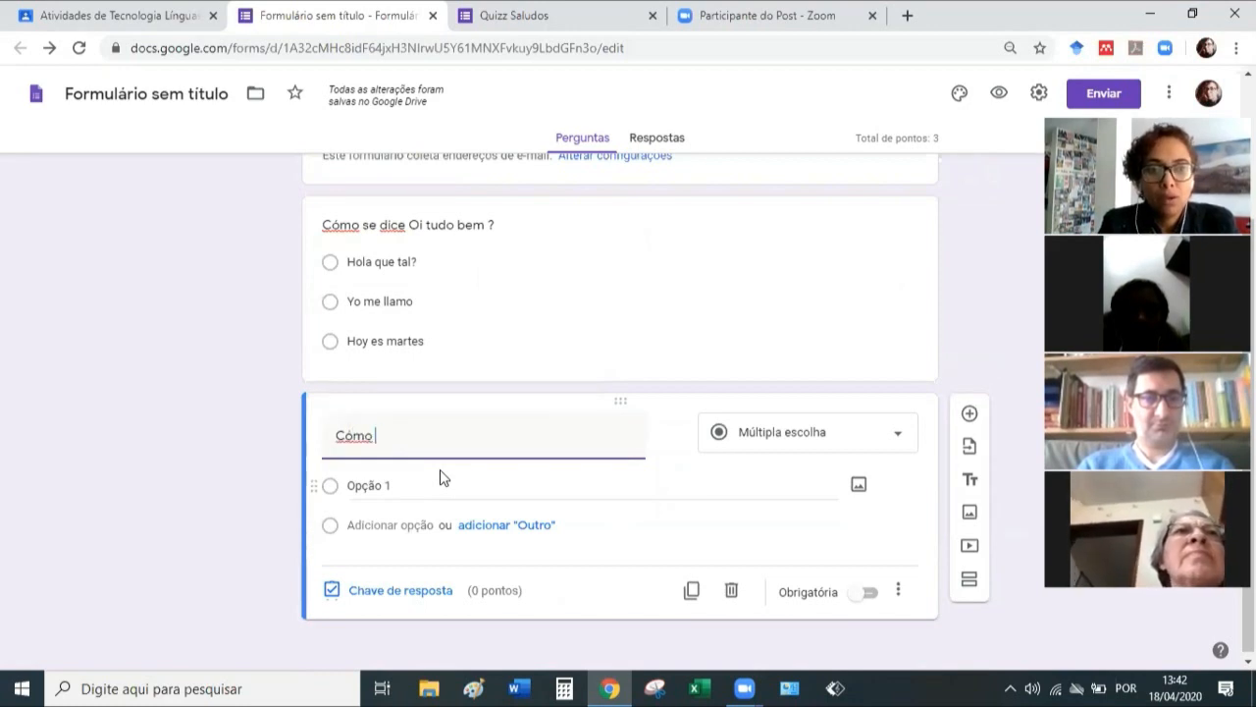
type("se diz")
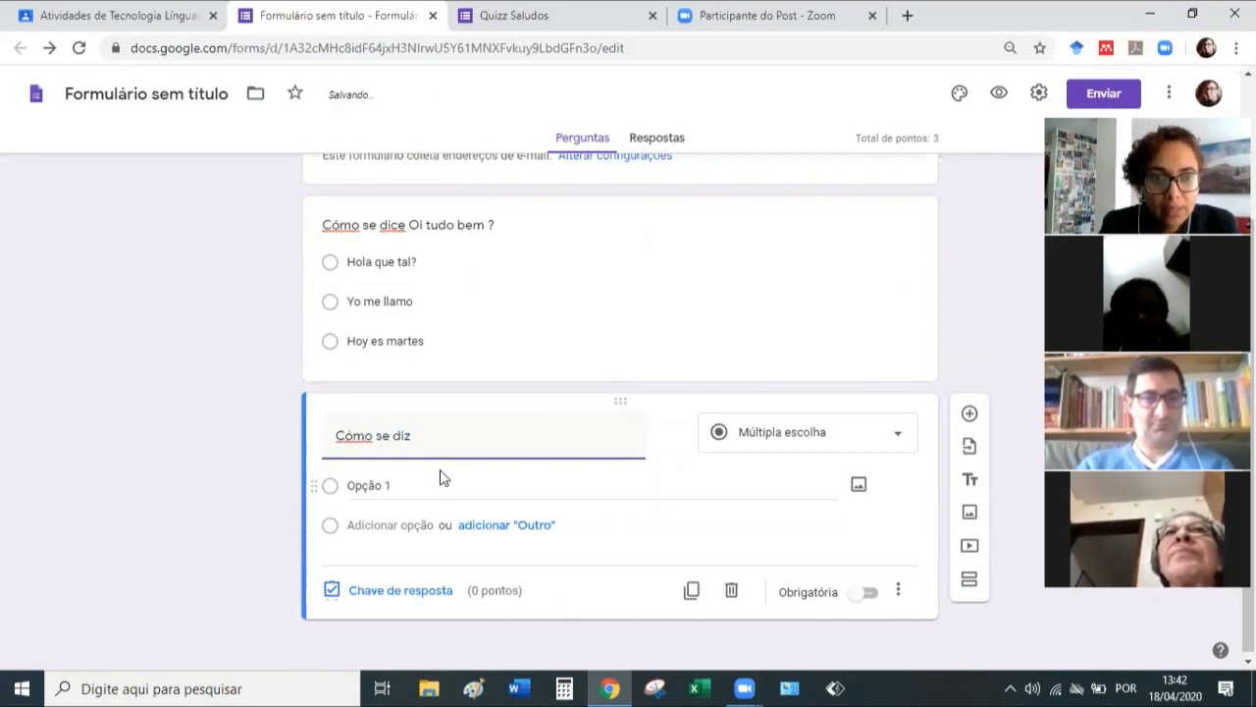
key("BackSpace")
type("ce ")
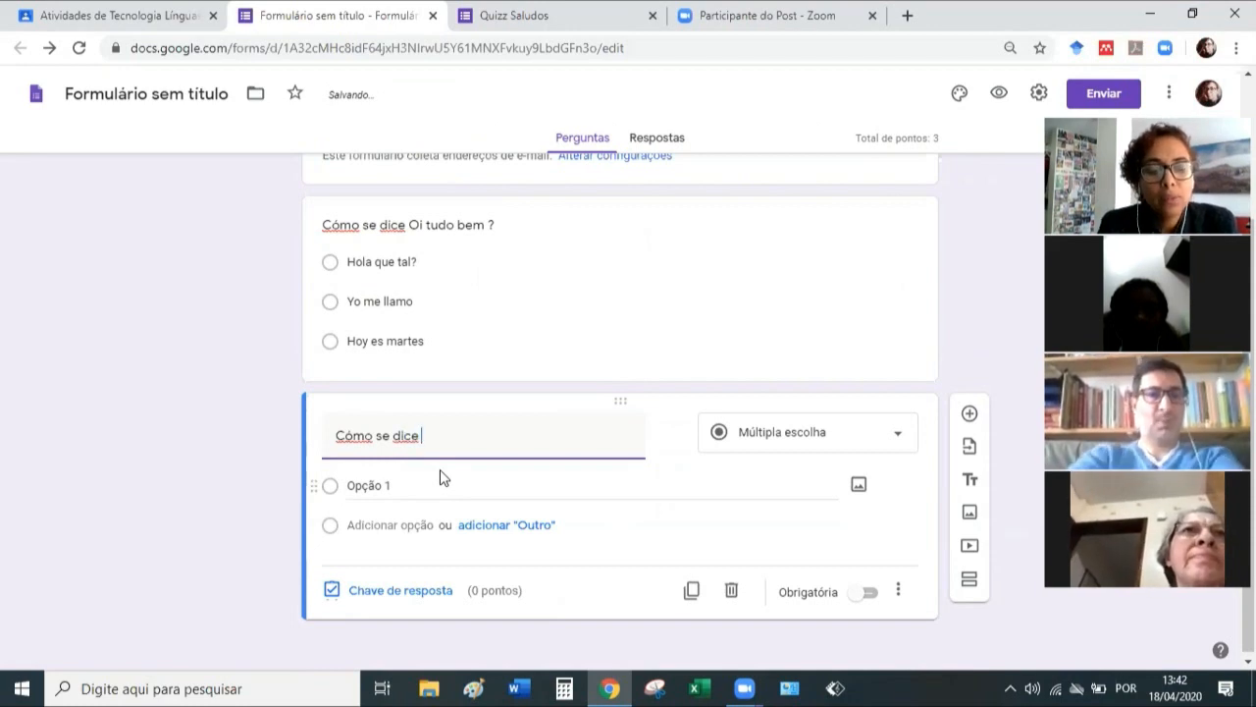
type("\"ca")
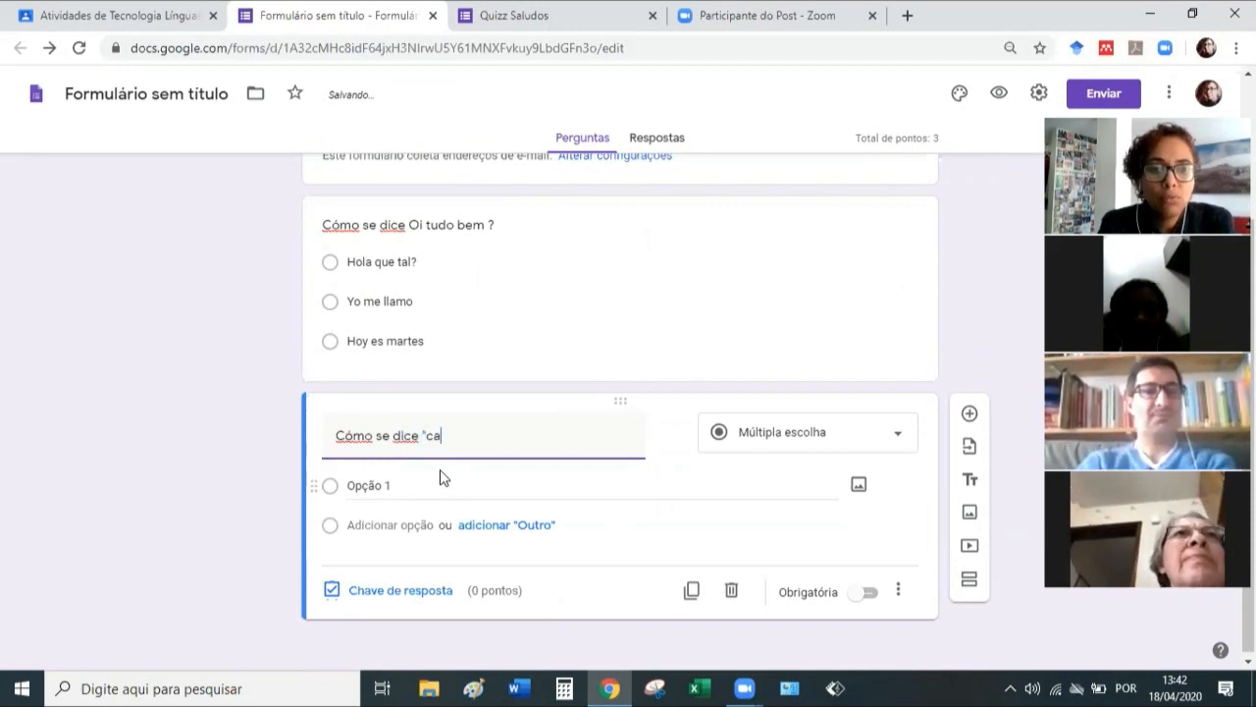
type("chorro\"")
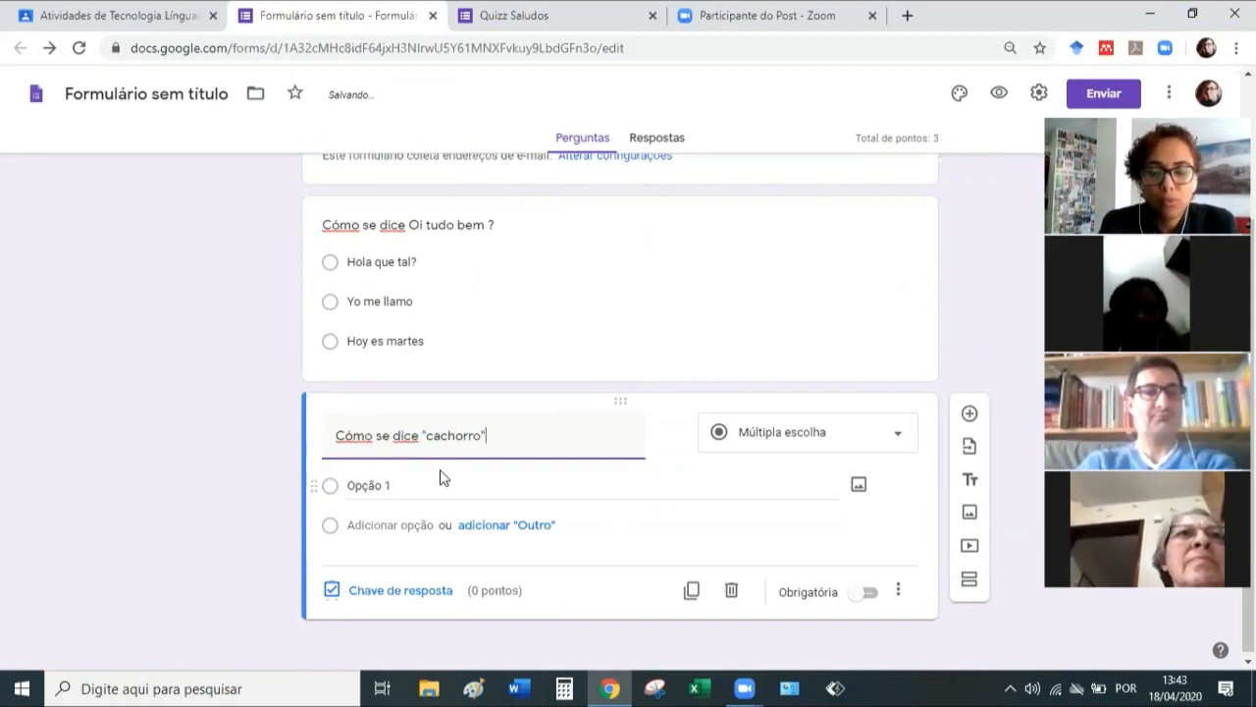
type("?")
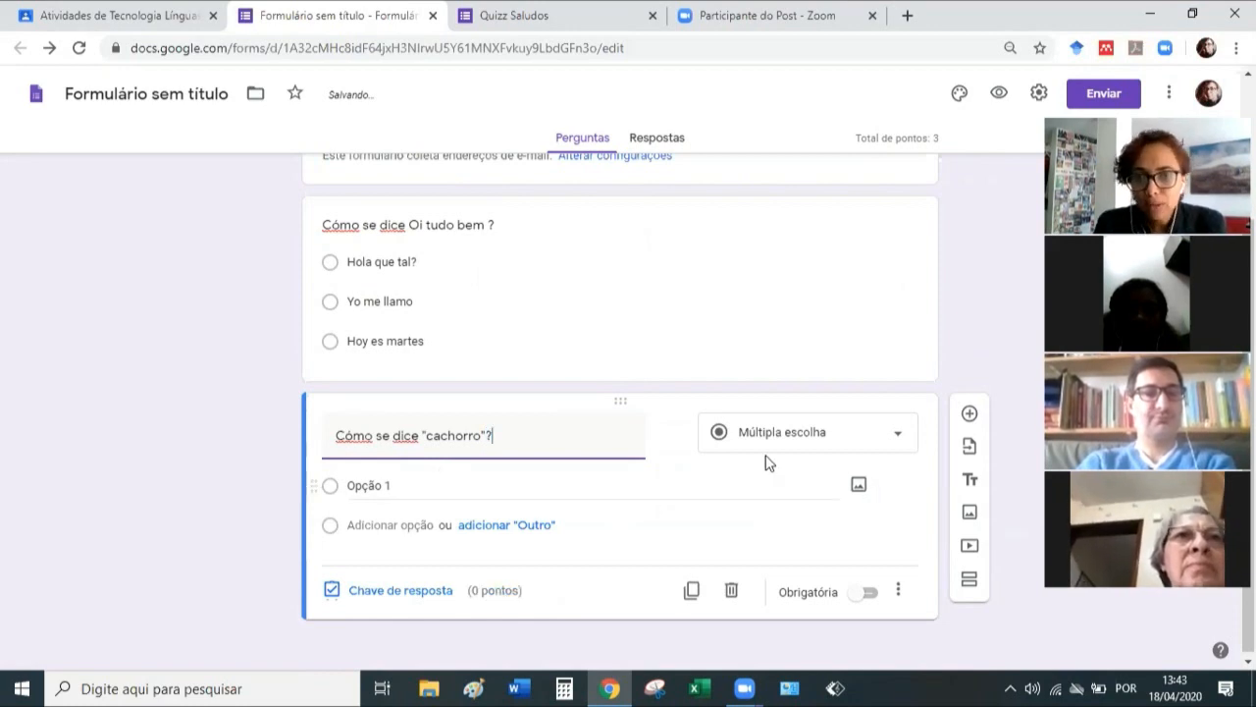
Change the "cachorro" question to a short answer (Resposta curta) and add "perro" as its correct answer in the answer key.
left_click(768, 442)
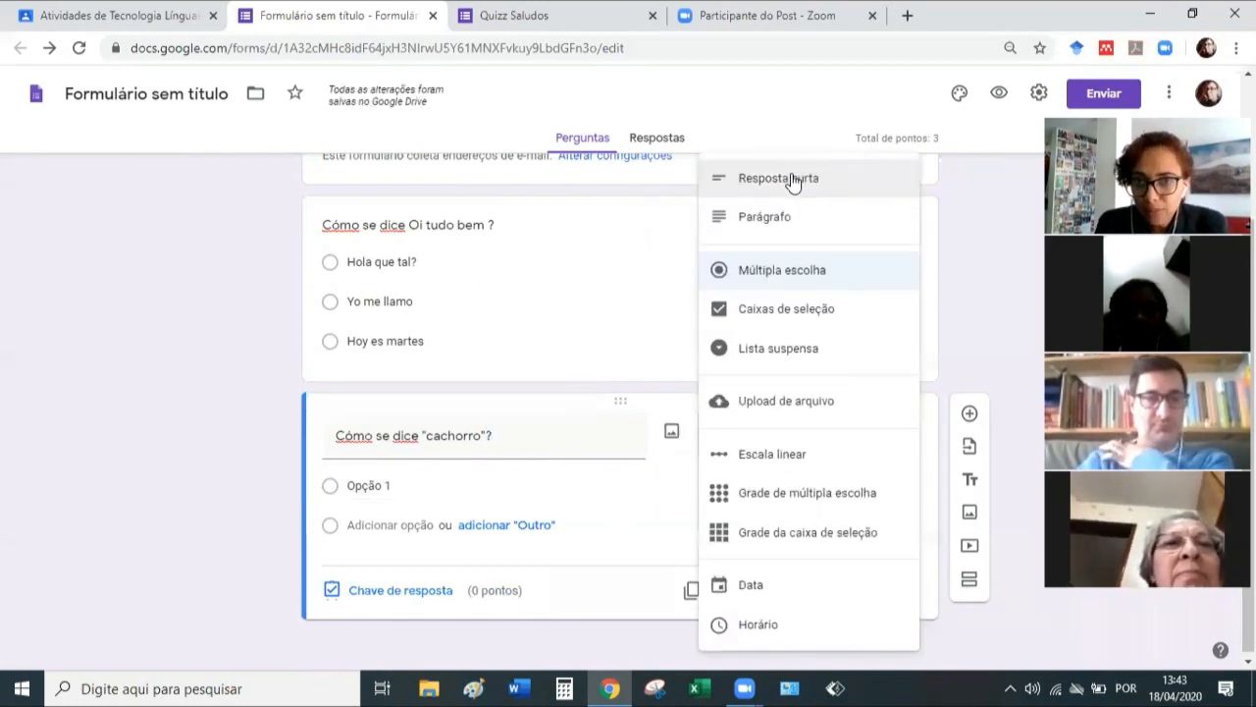
left_click(793, 180)
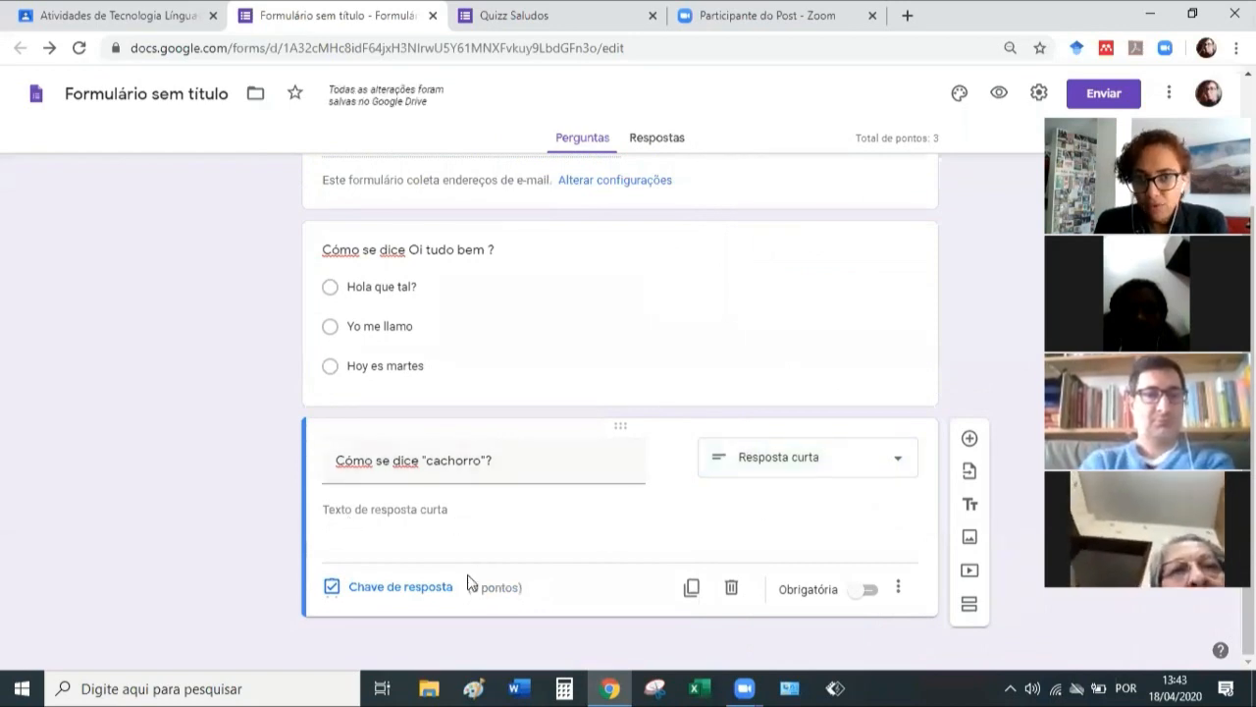
left_click(368, 587)
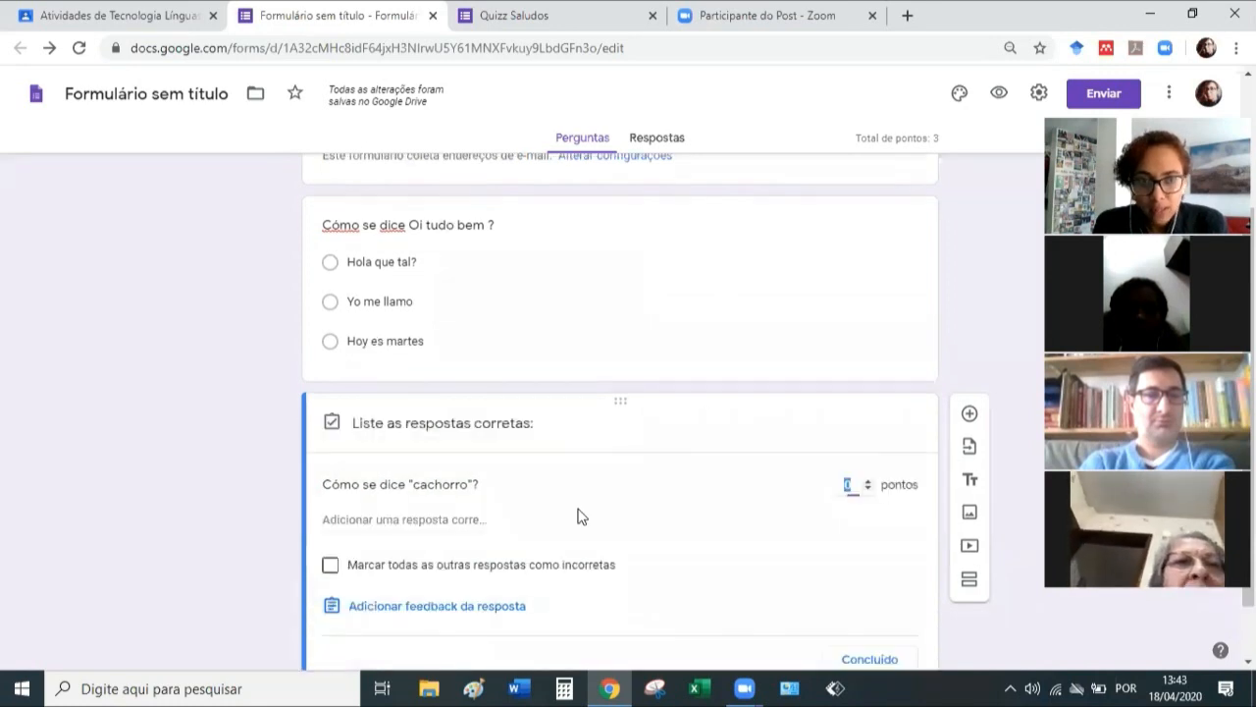
scroll(595, 463, "down", 1)
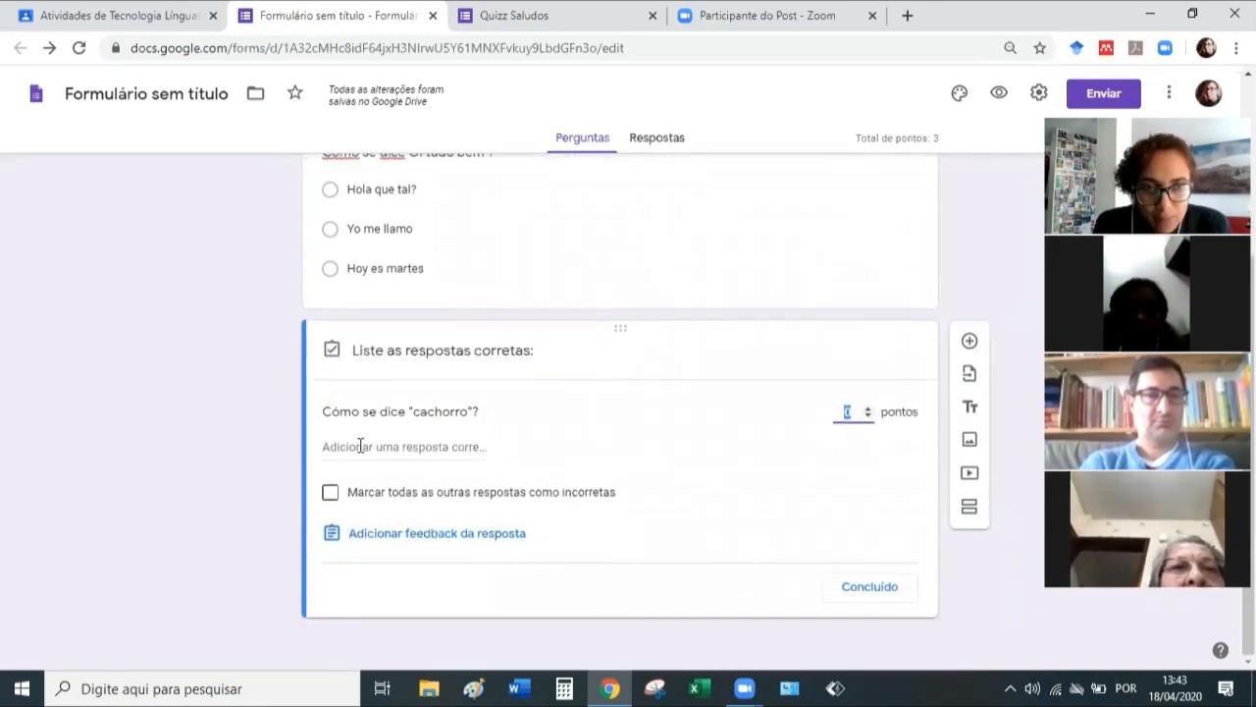
left_click(360, 445)
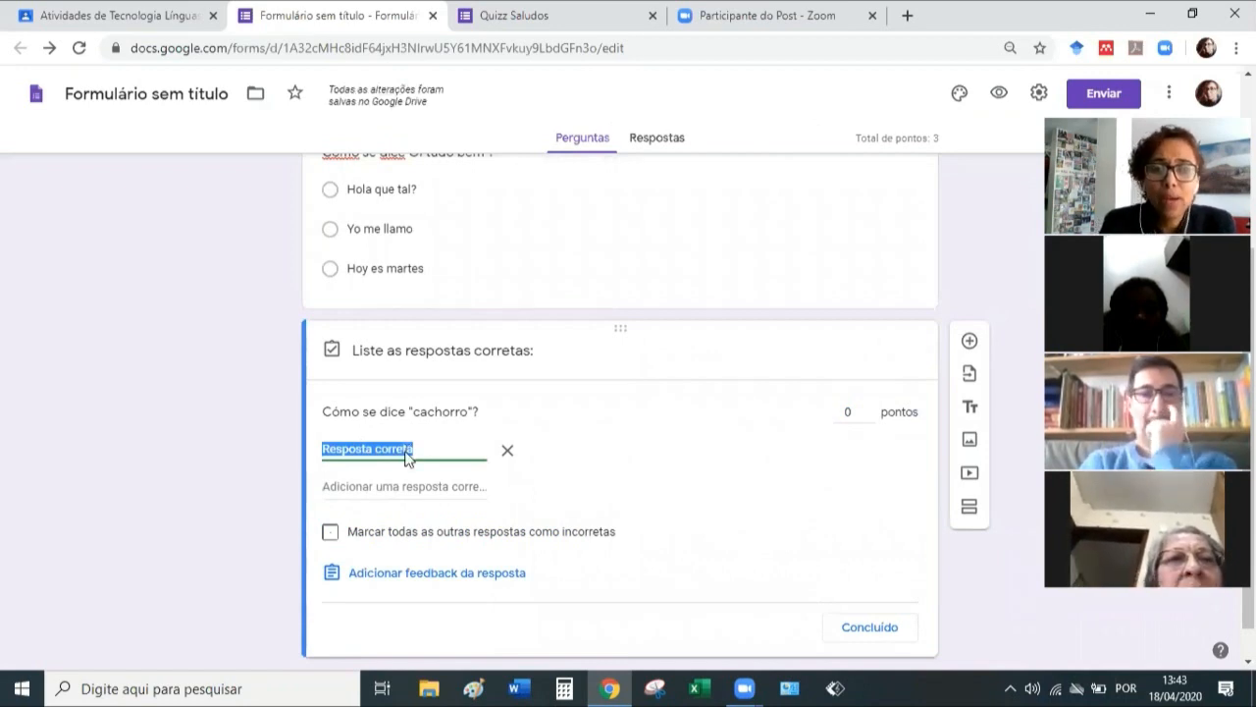
type("perro")
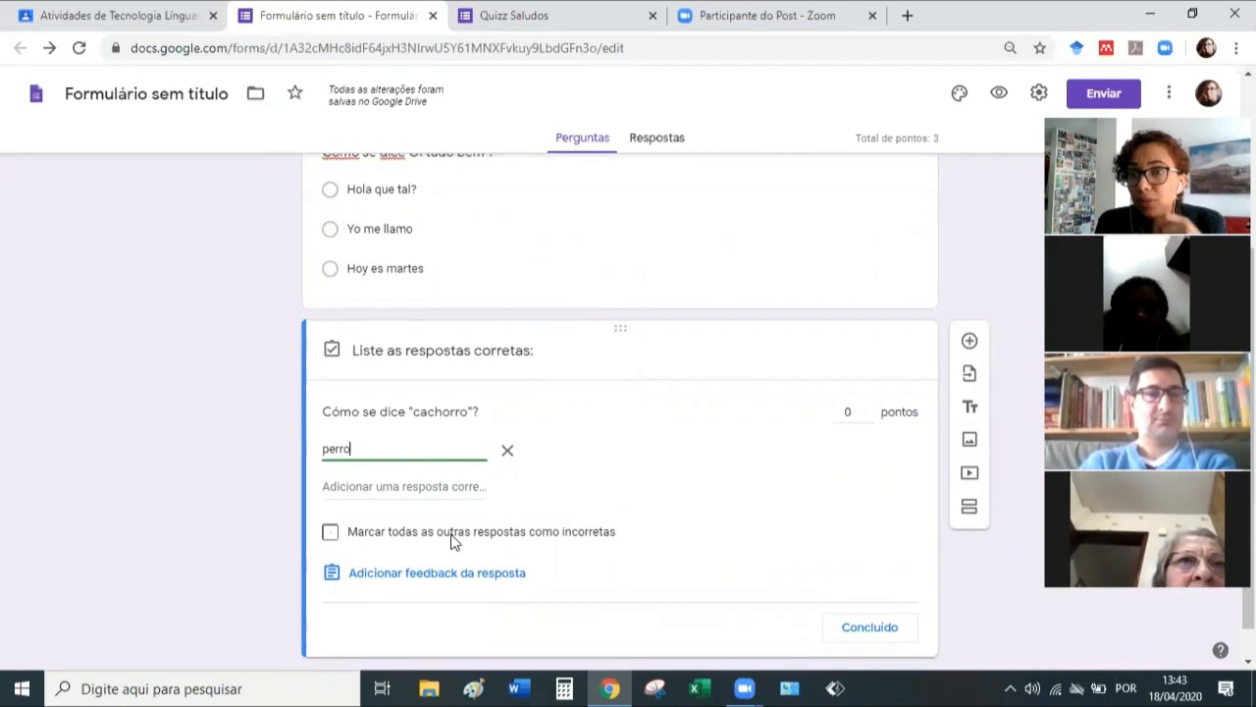
left_click(363, 415)
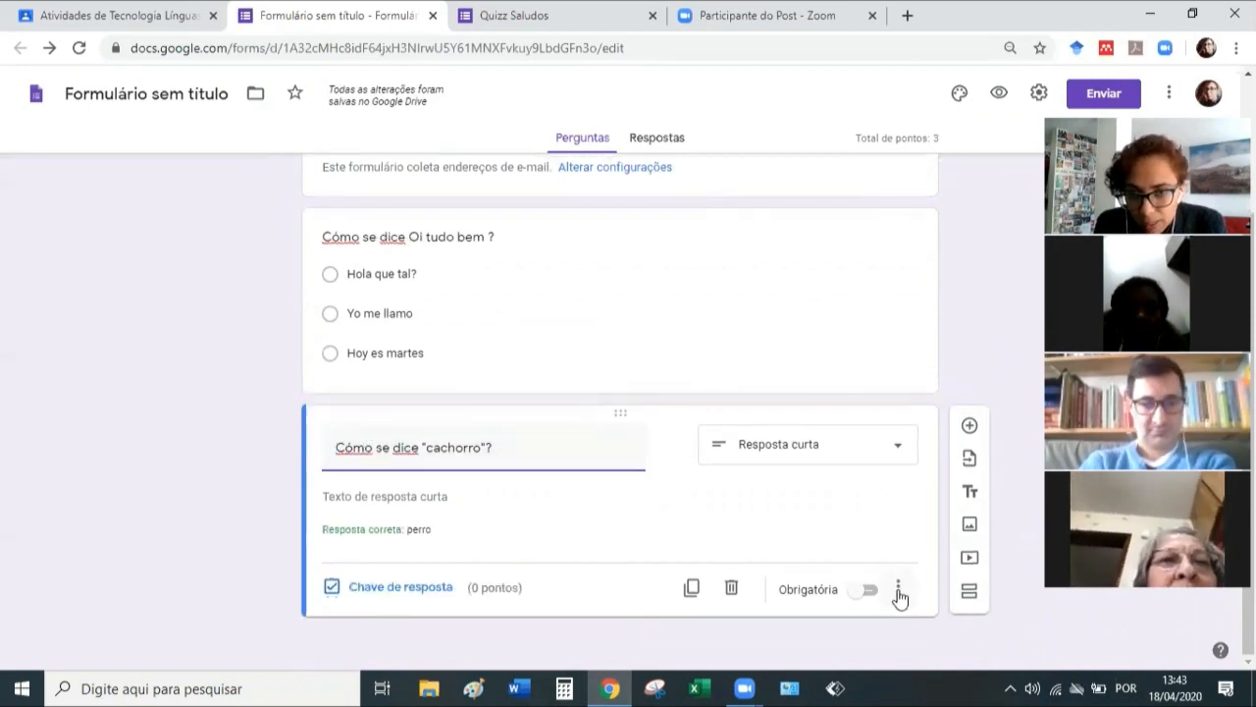
Add response validation to the "cachorro" question requiring that the text contains (Contém) "perro".
left_click(898, 592)
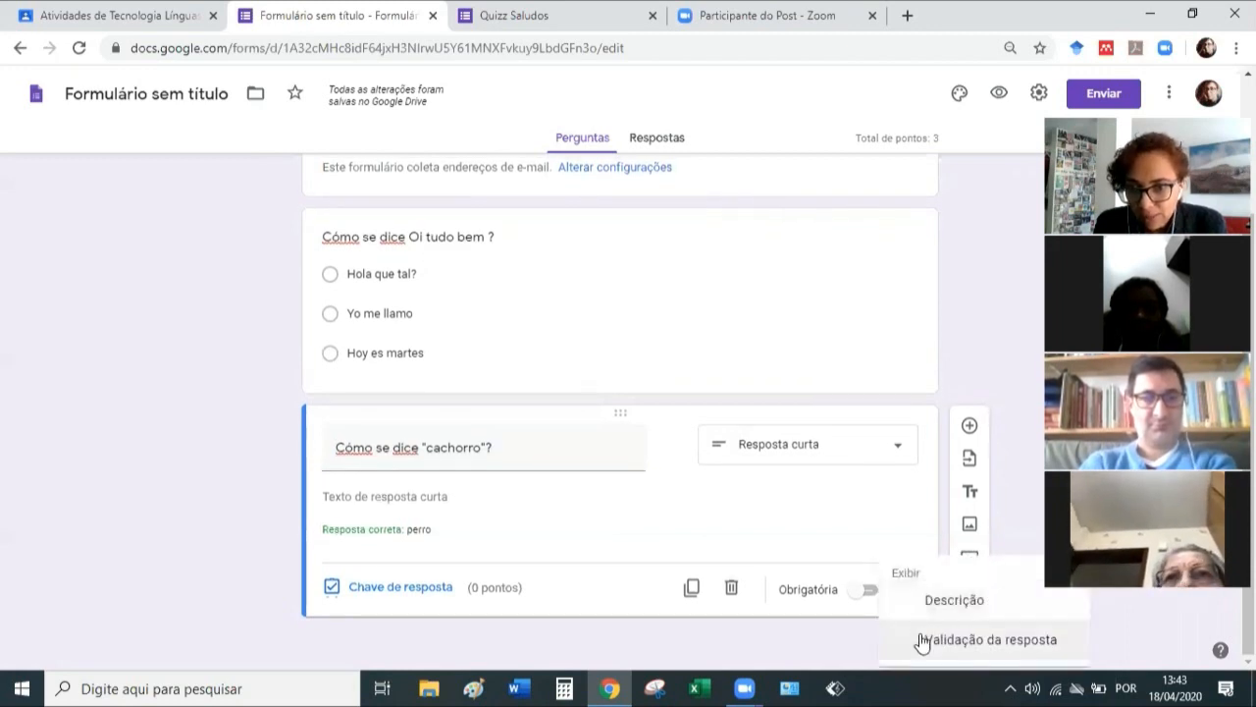
left_click(923, 640)
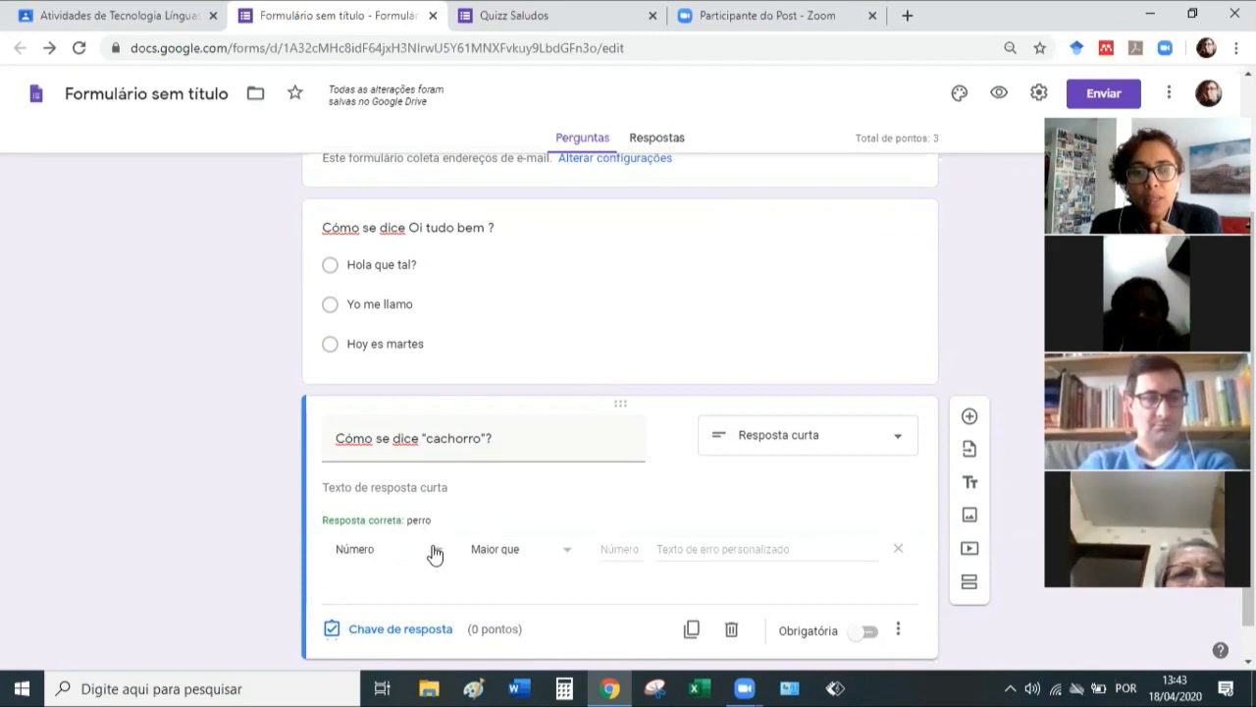
left_click(435, 555)
left_click(369, 567)
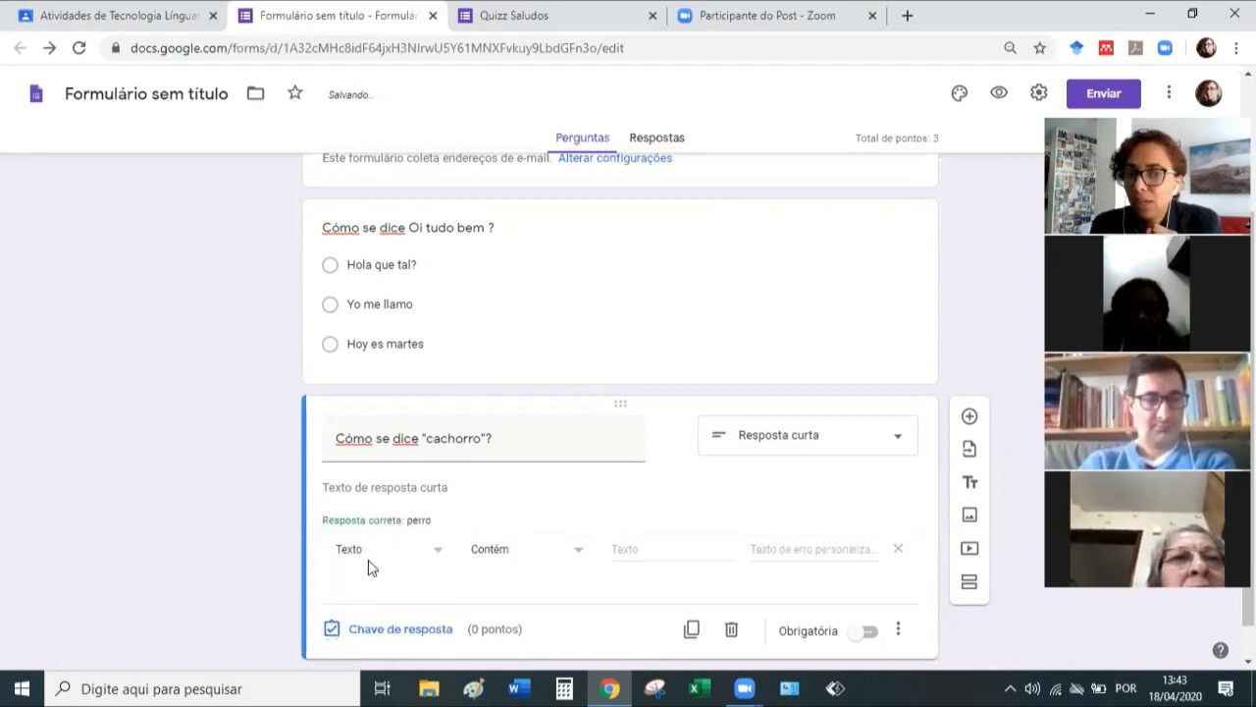
left_click(651, 549)
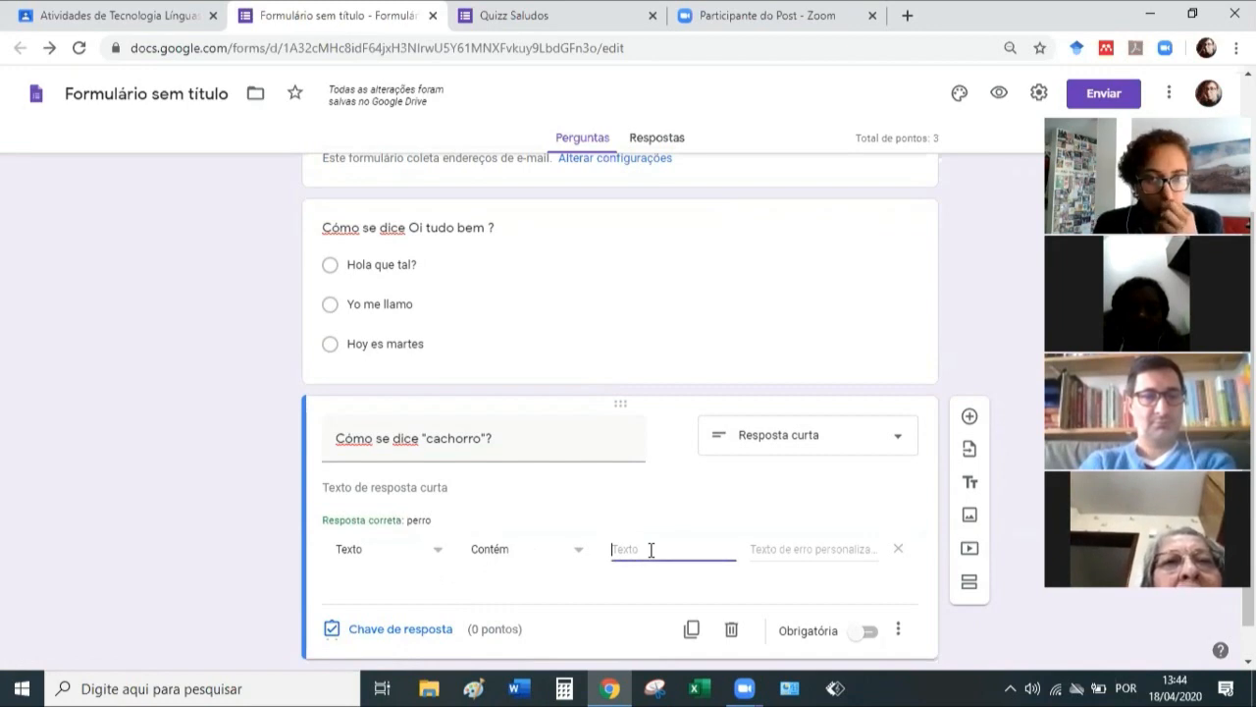
type("perr")
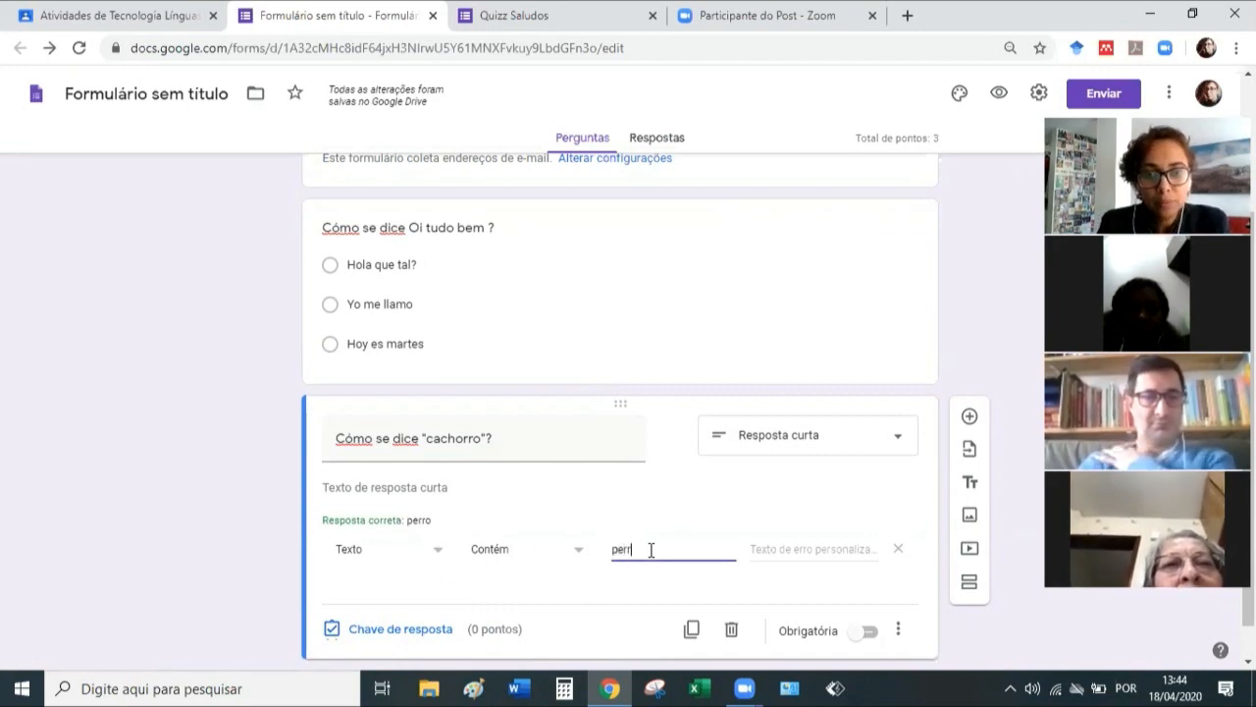
type("o")
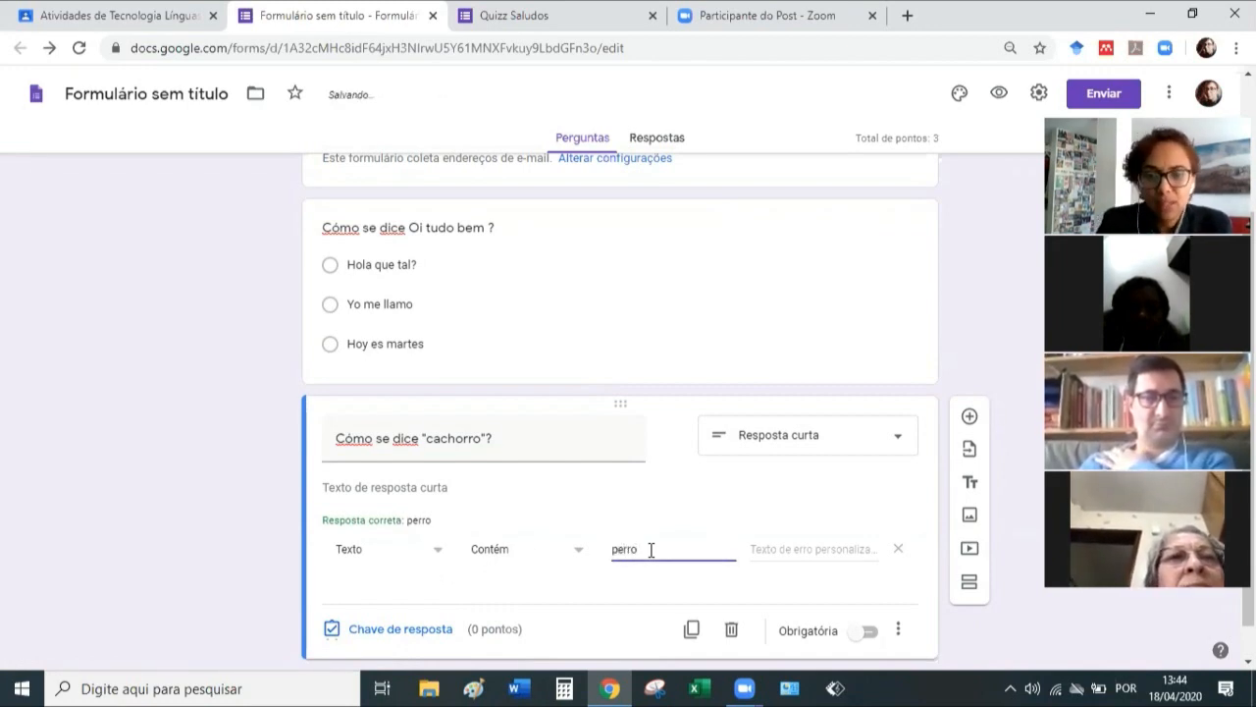
key("BackSpace")
key("BackSpace")
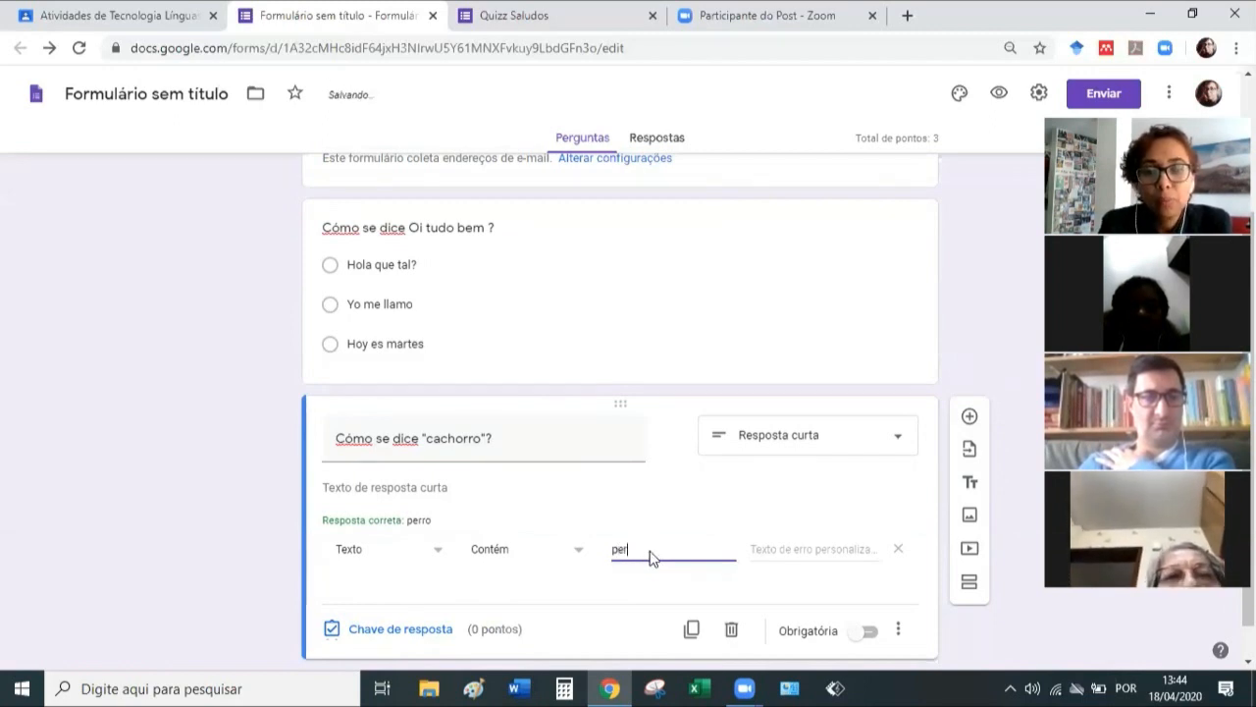
type("erro")
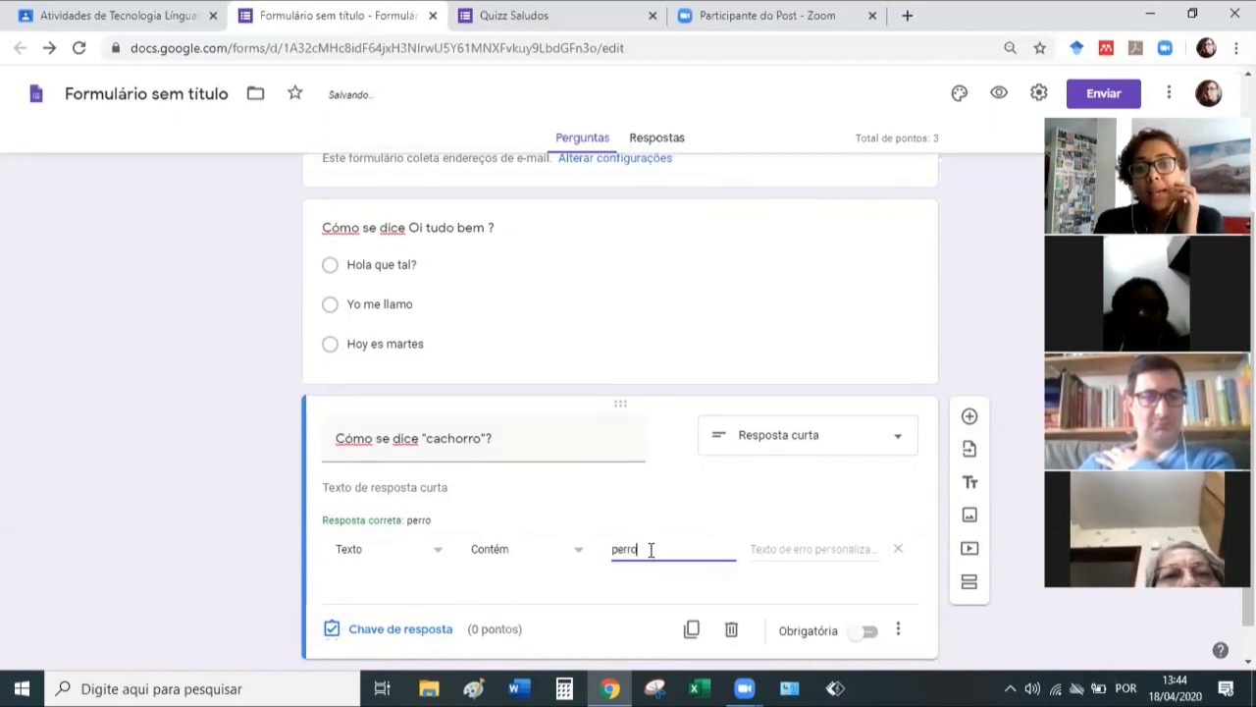
Set the "cachorro" question's custom validation error text to "Lembre-se que esta palava." and make the question required (Obrigatória).
left_click(795, 550)
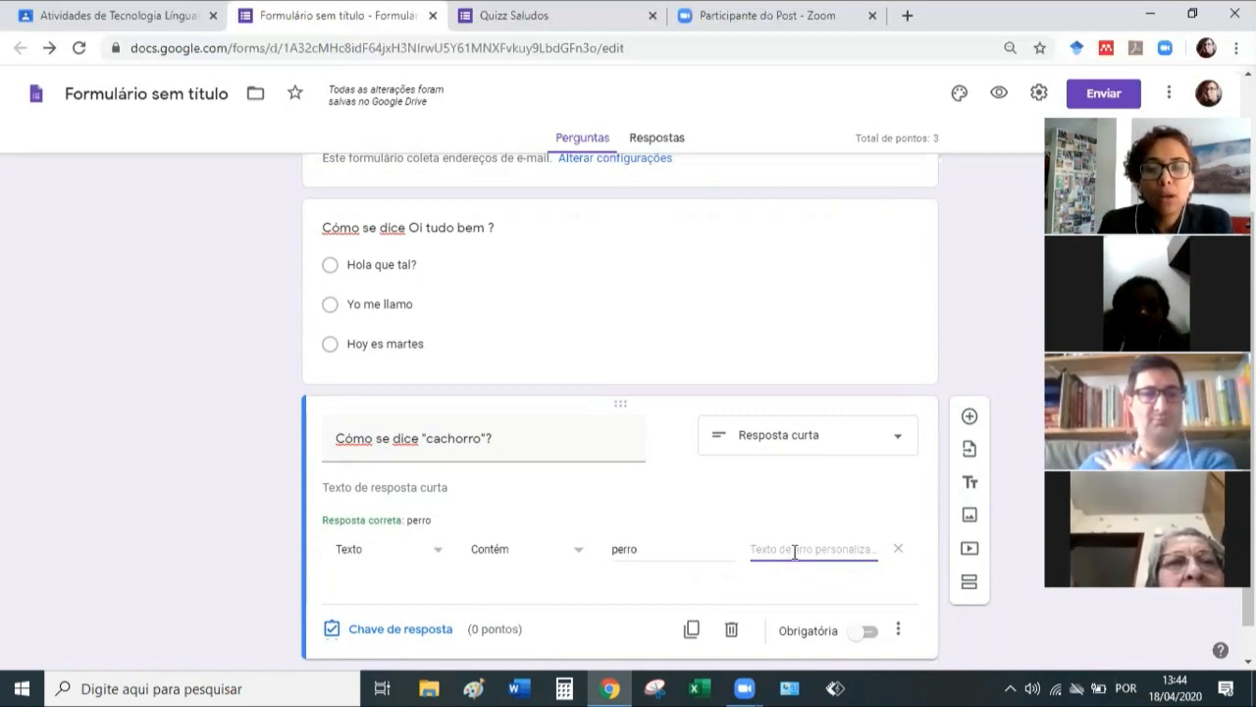
type("Le")
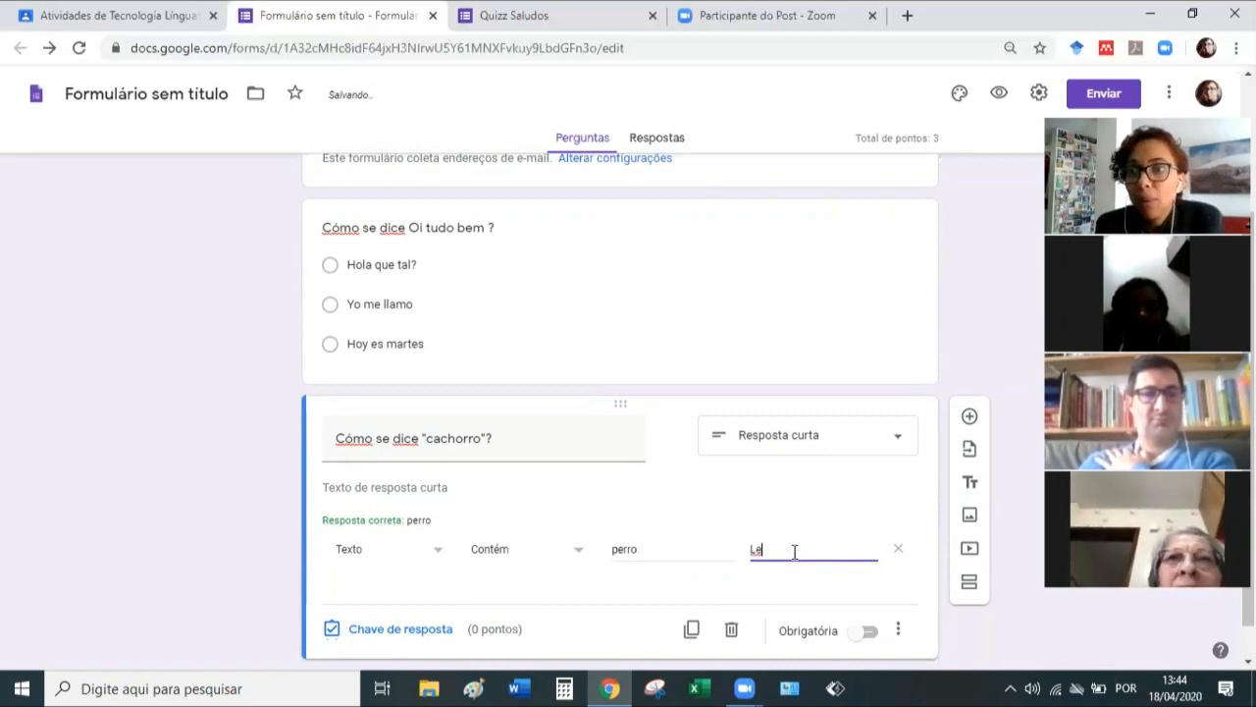
type("mb")
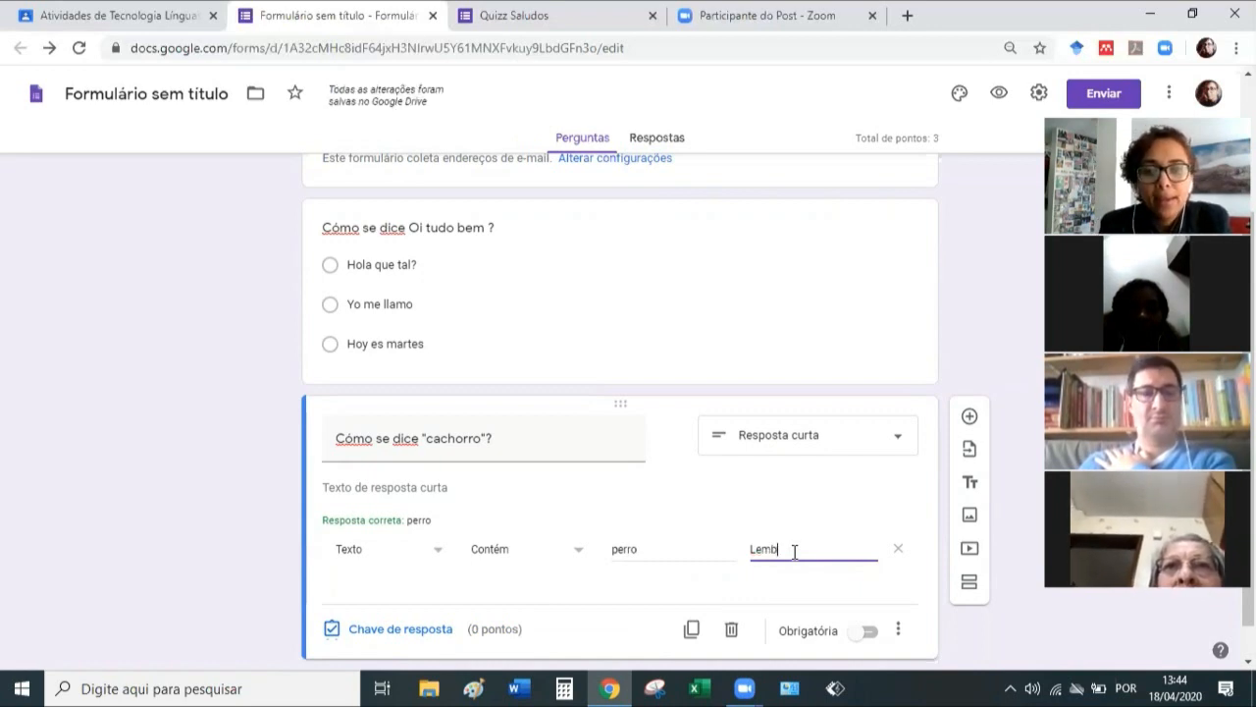
type("re-se que e")
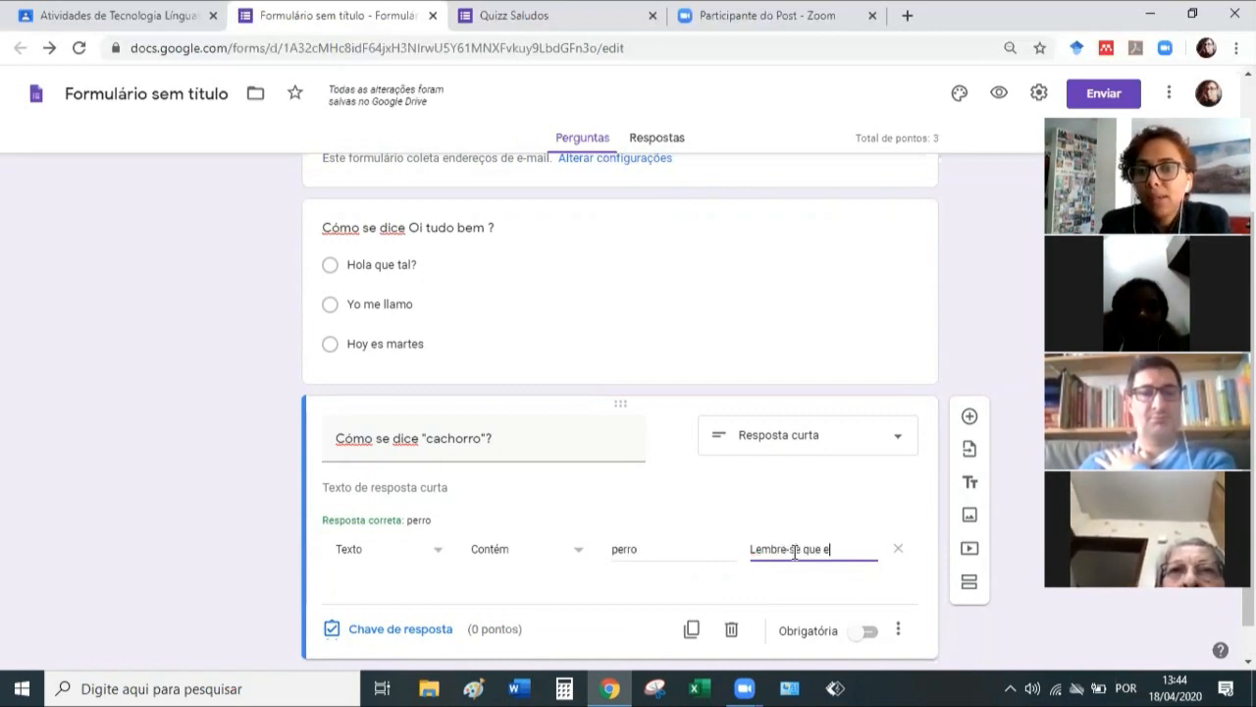
type("sta palav")
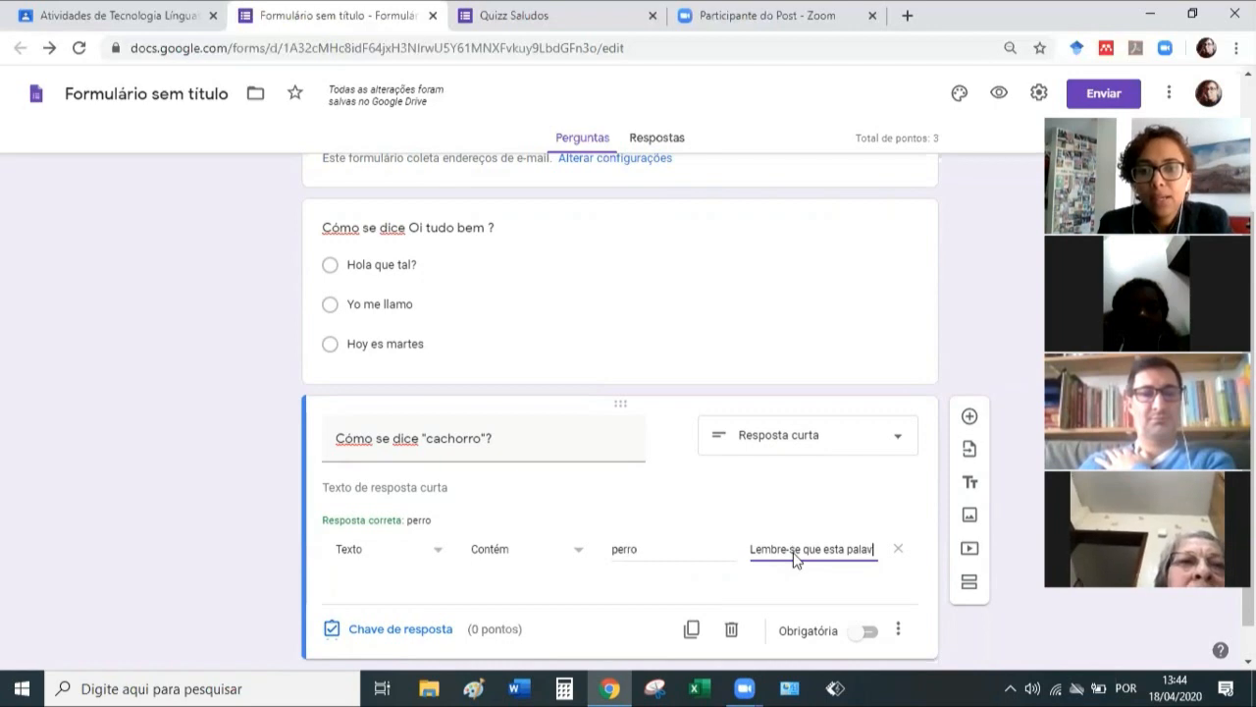
type("a.")
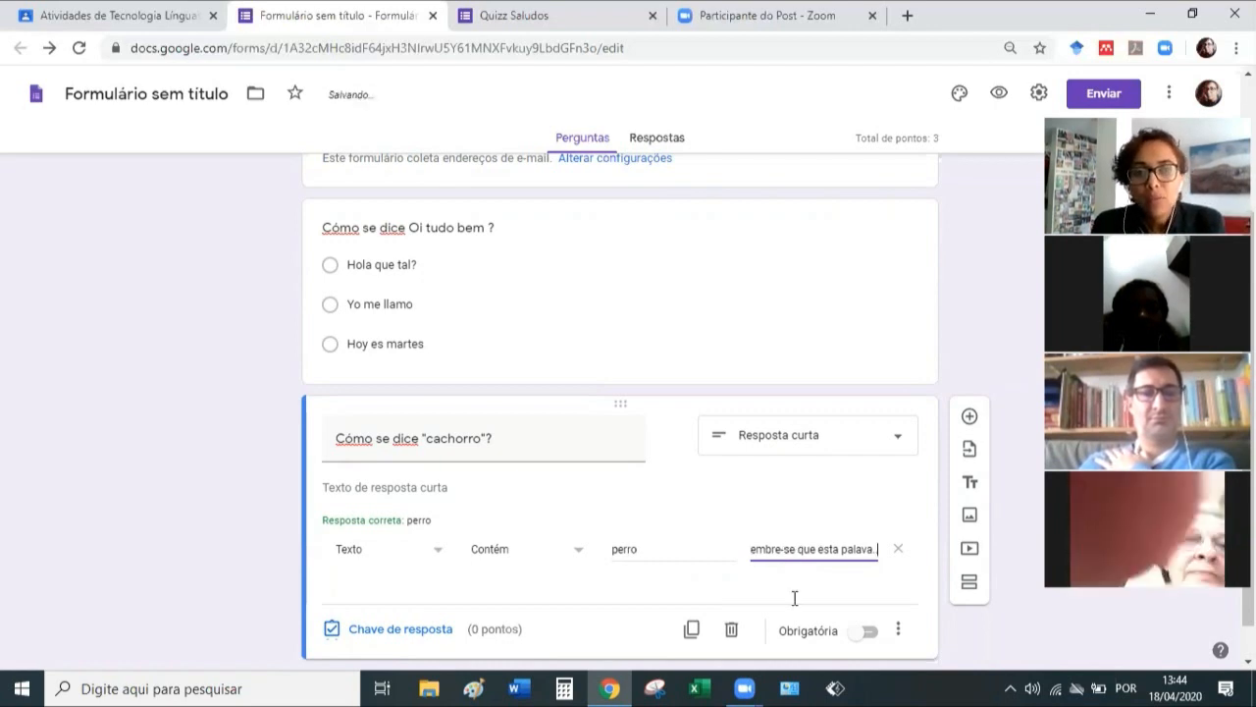
left_click(860, 636)
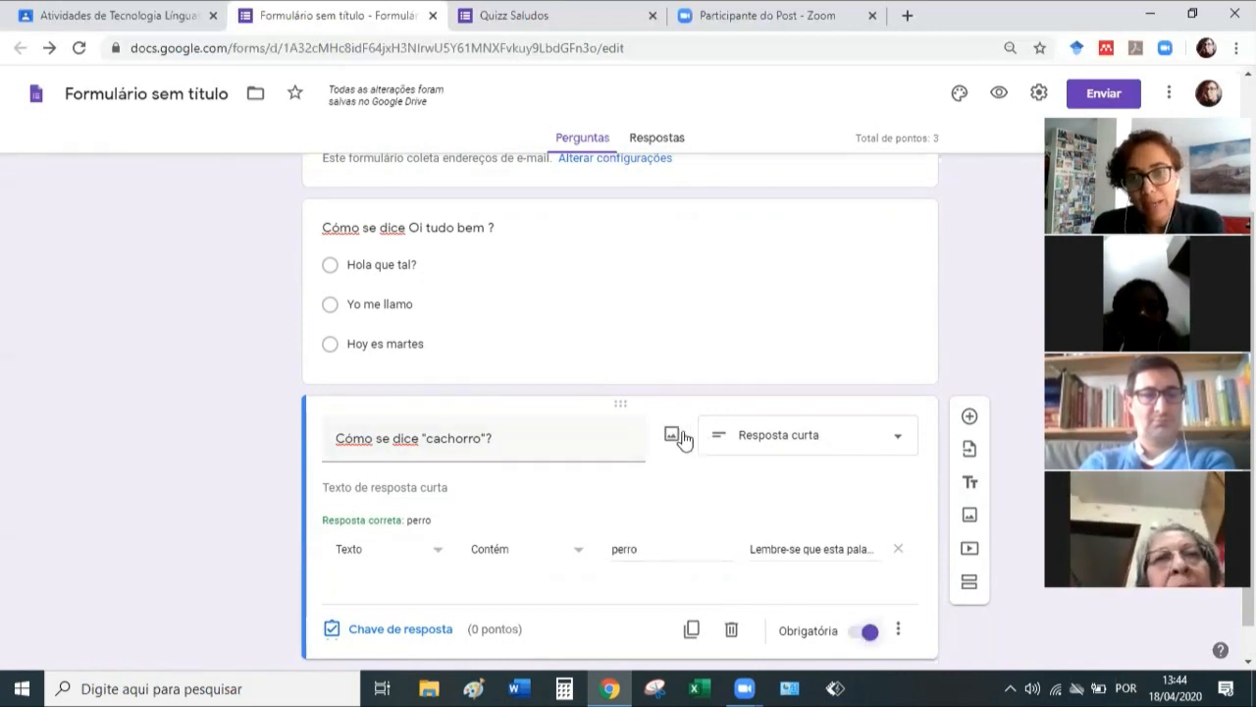
left_click(677, 435)
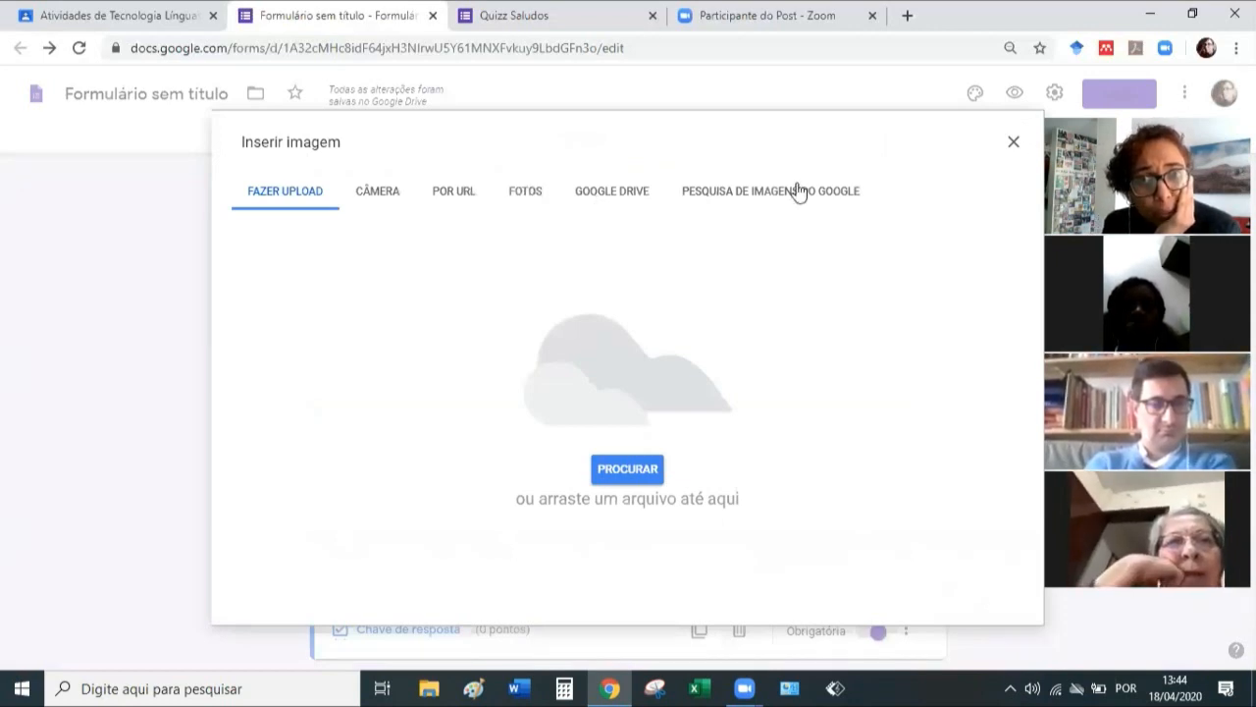
left_click(710, 202)
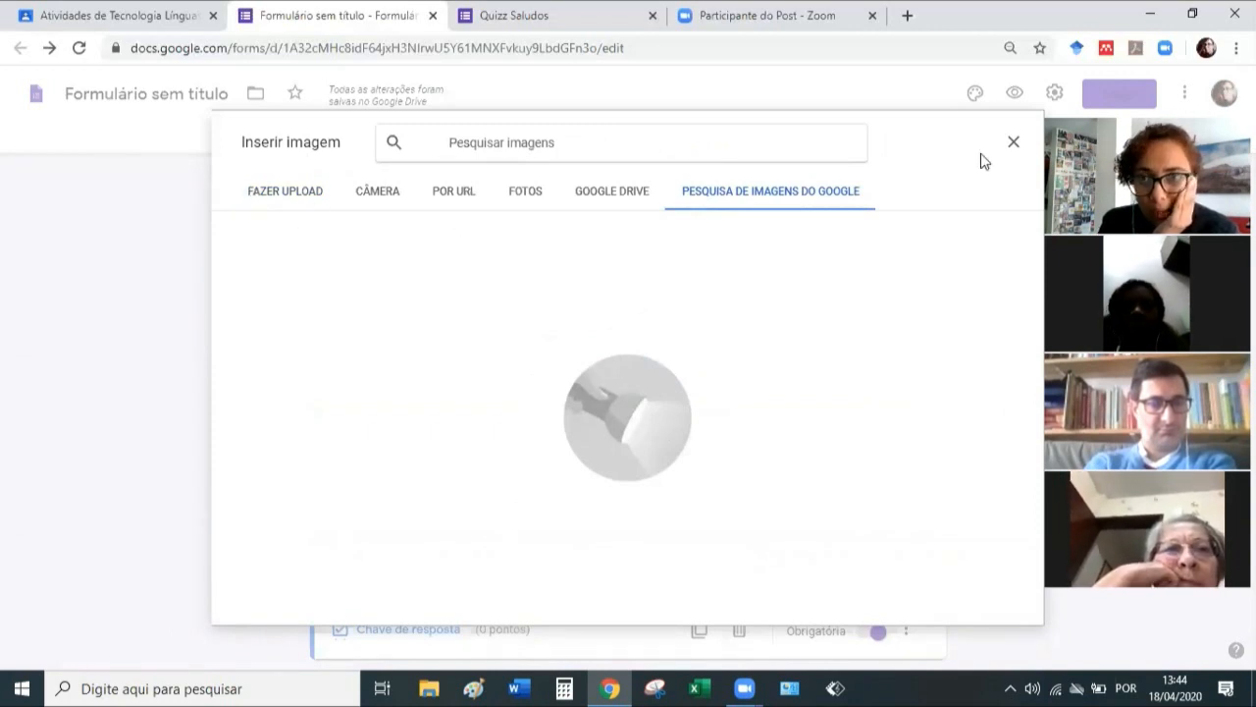
left_click(1016, 144)
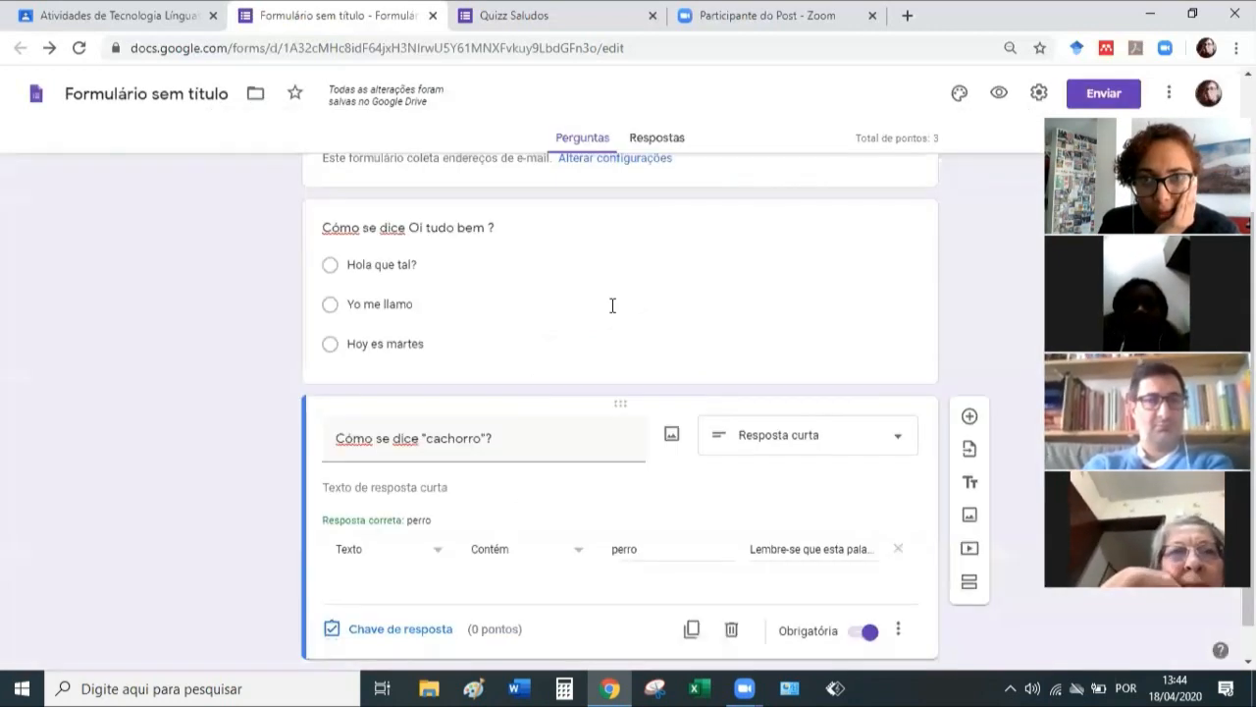
Make the multiple-choice question "Cómo se dice Oi tudo bem ?" required (Obrigatória).
left_click(612, 304)
left_click(868, 478)
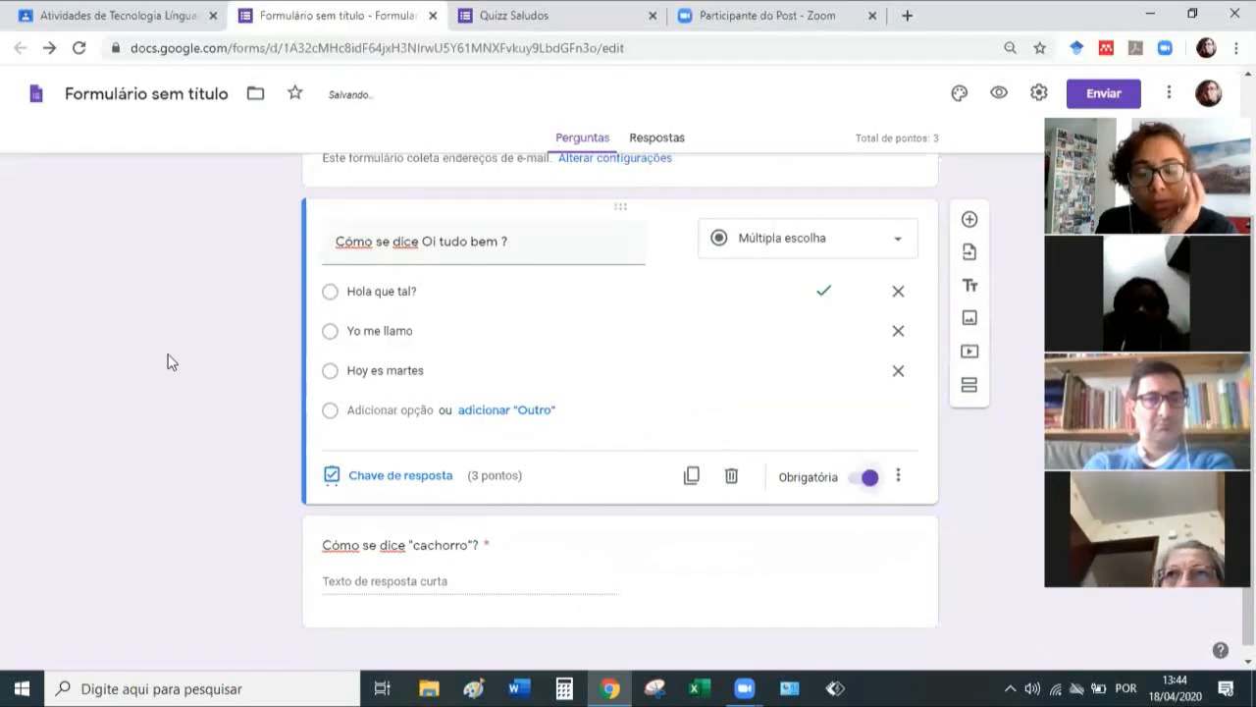
scroll(170, 357, "down", 1)
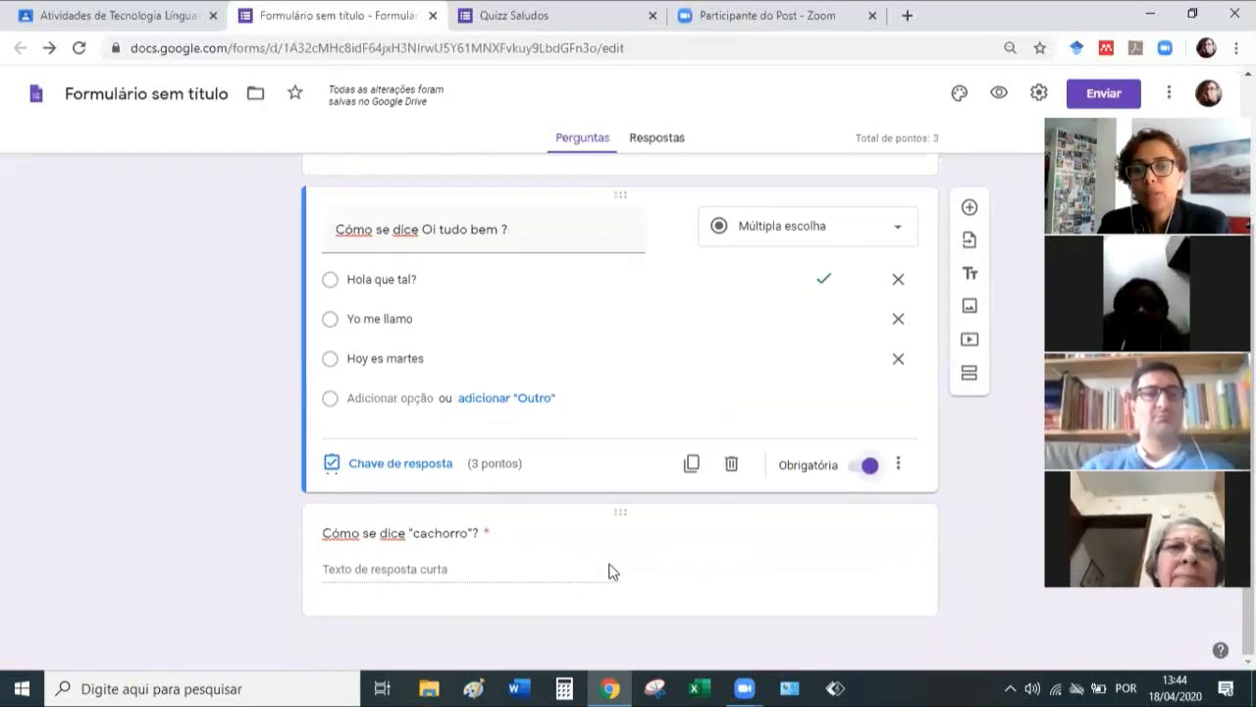
Switch to the Google Classroom assignment and set its points (Pontos) to 10.
left_click(145, 18)
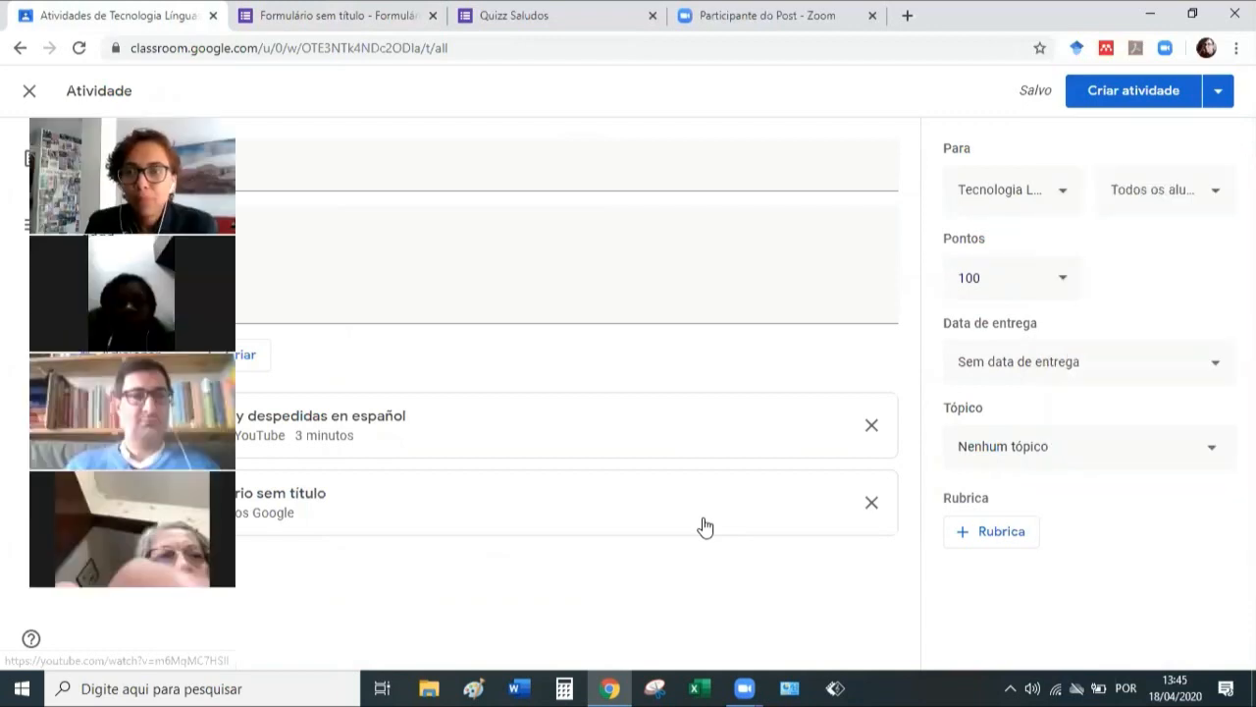
left_click(1004, 279)
type("1")
key("BackSpace")
type("5")
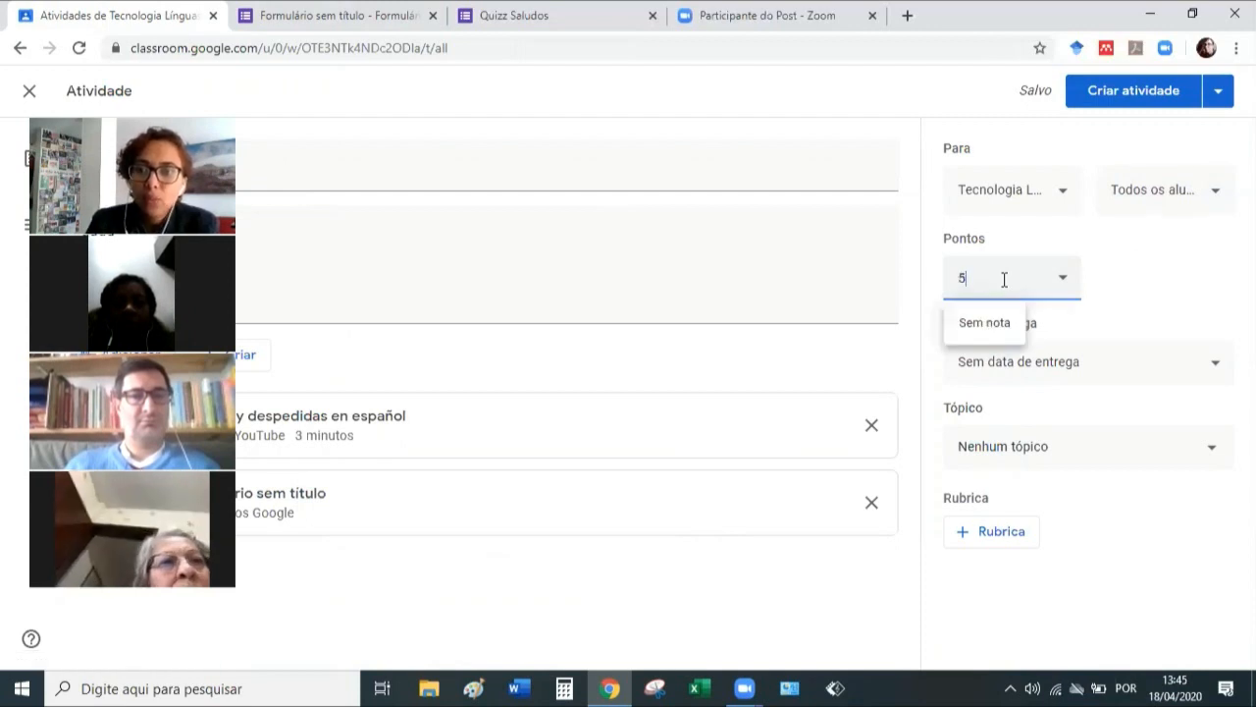
key("BackSpace")
type("10")
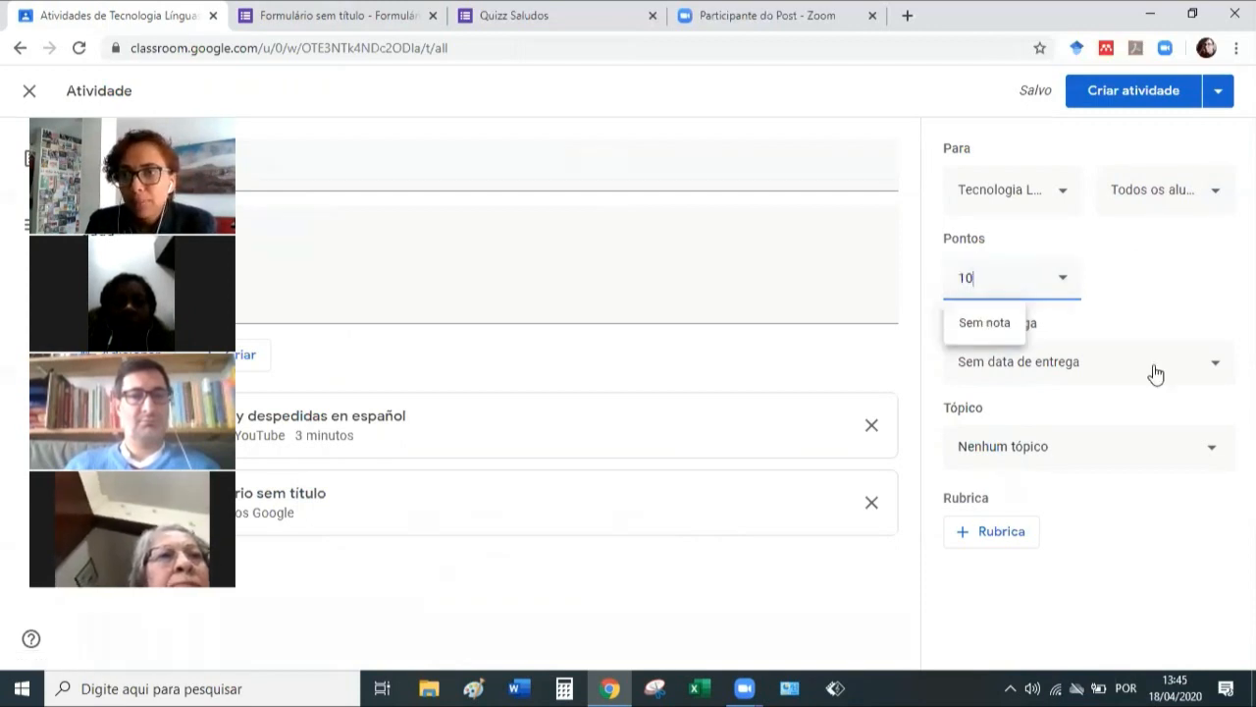
Set the assignment's due date to 22 de abr. de 2020 at 23:59.
left_click(1117, 383)
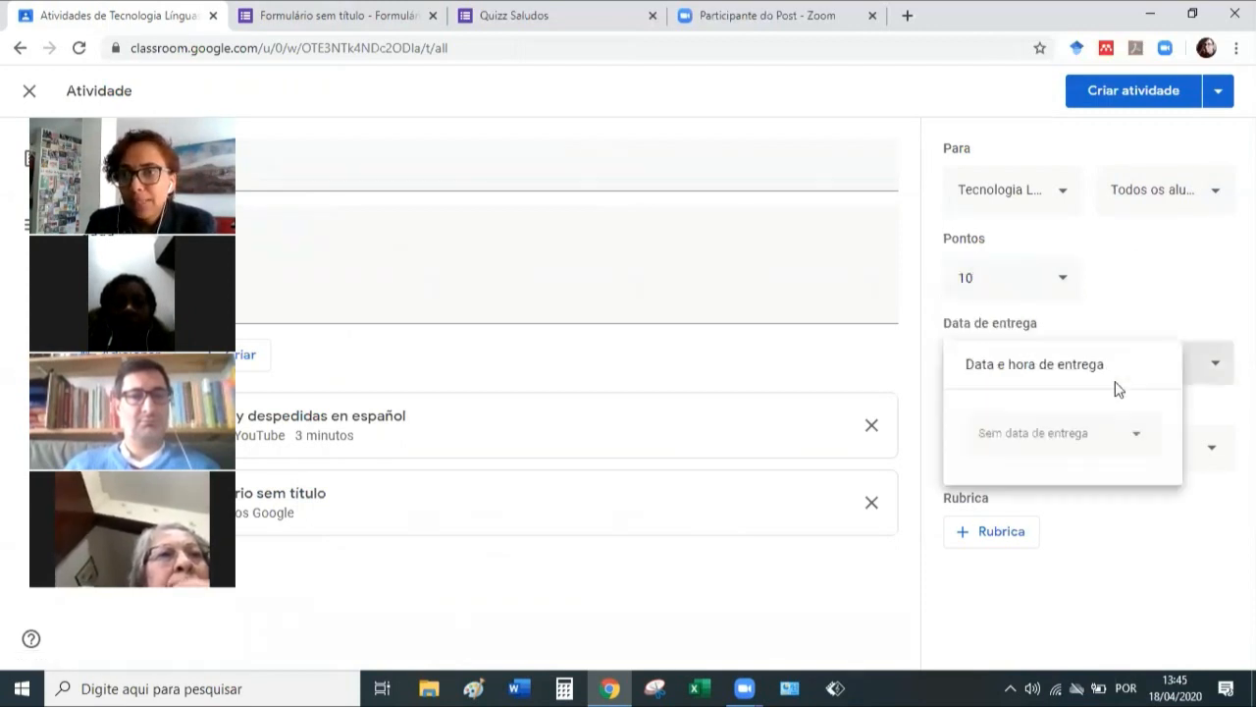
left_click(1084, 448)
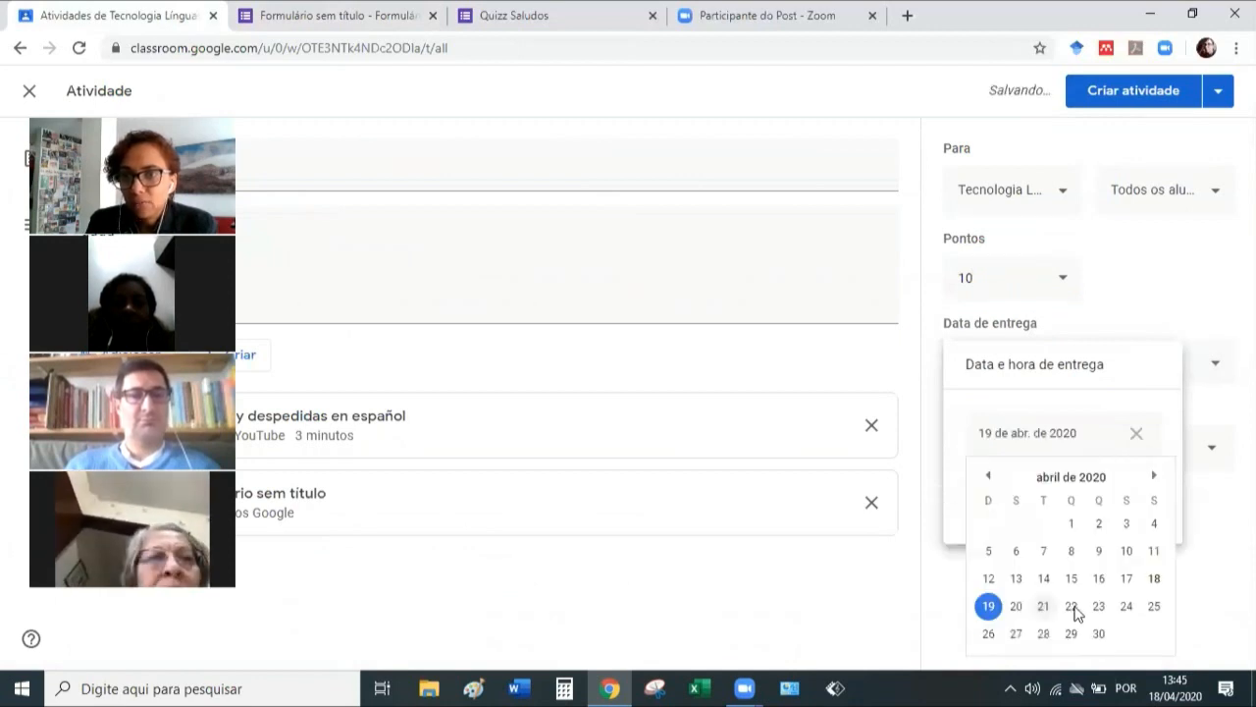
left_click(1072, 608)
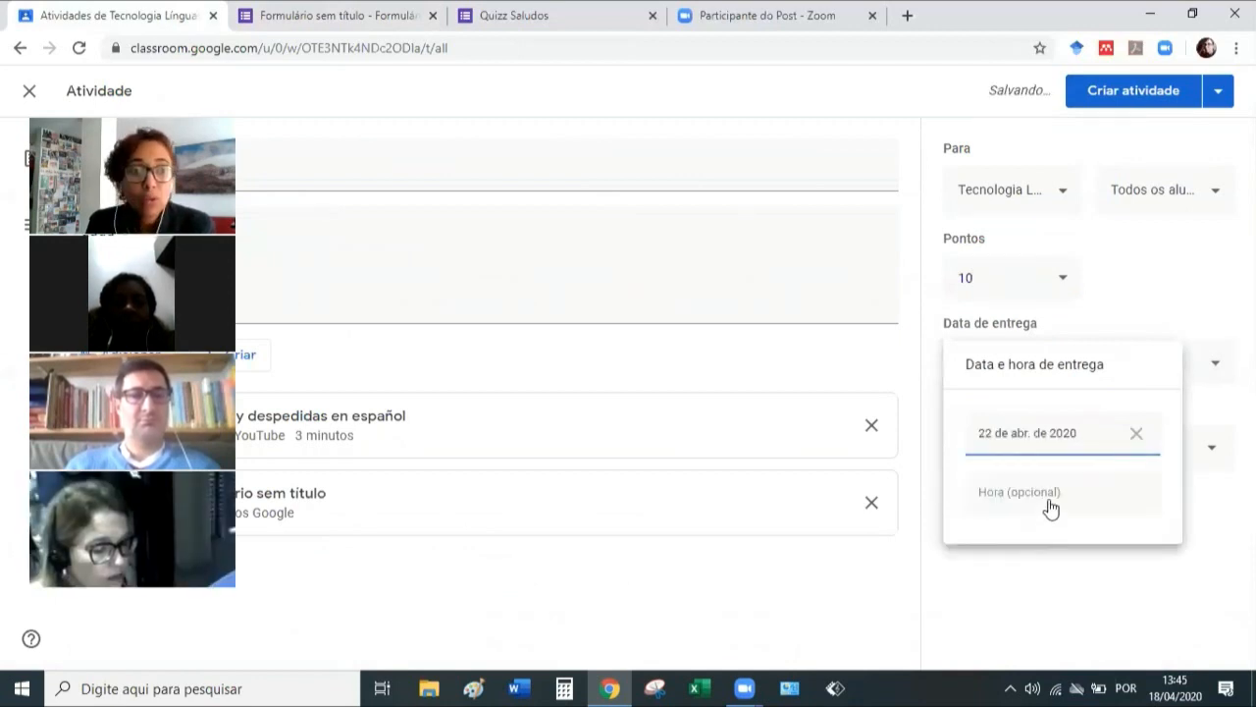
left_click(1092, 501)
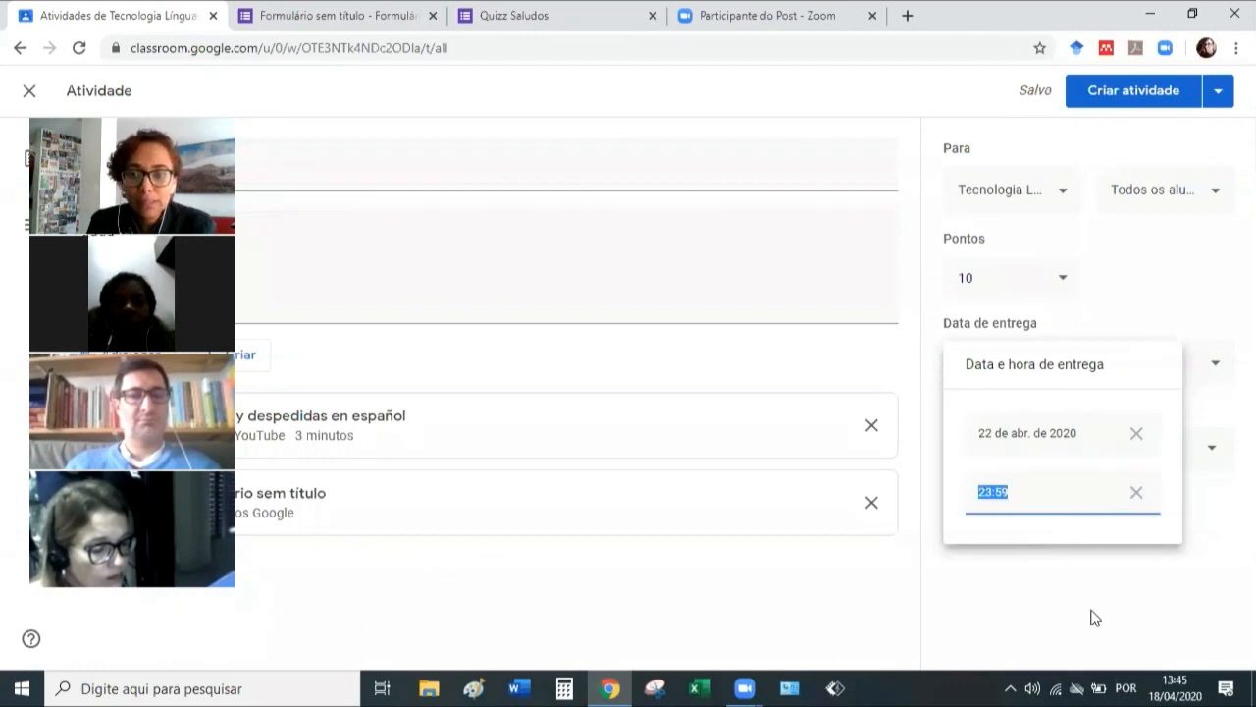
left_click(1052, 463)
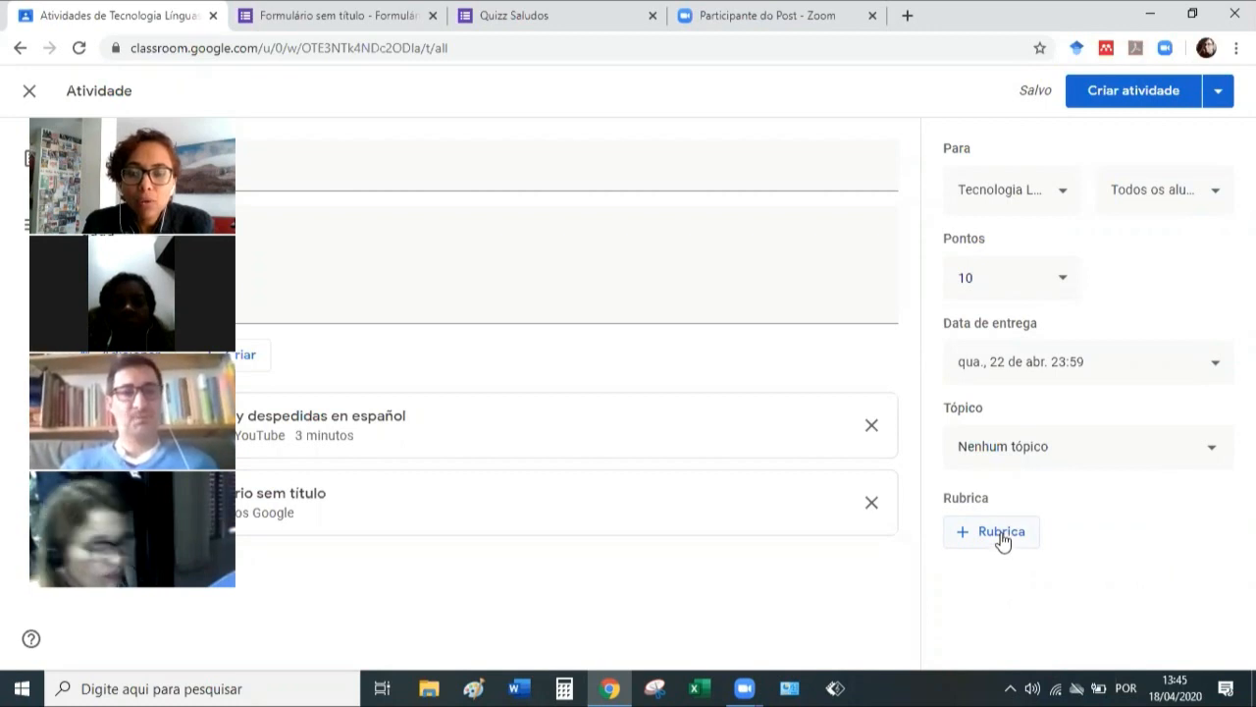
Start a rubric for the assignment and title its first criterion "Coerência textual", correcting the missing accent.
left_click(1001, 541)
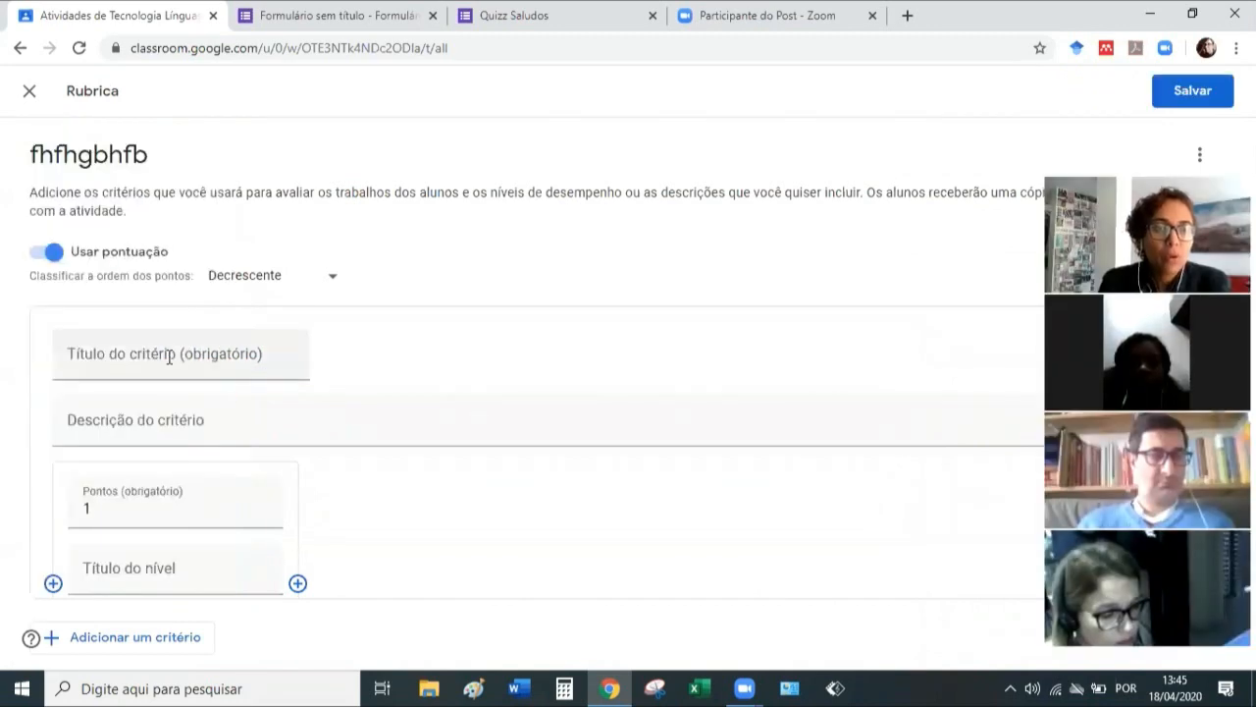
left_click(169, 356)
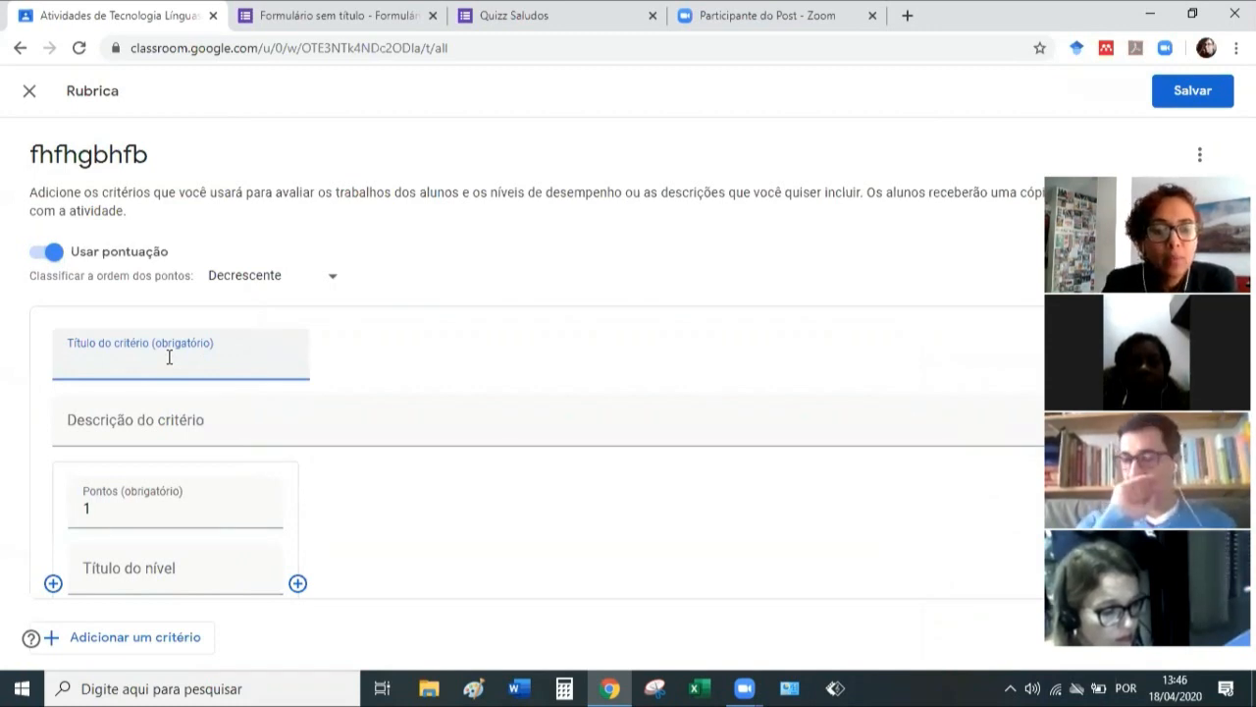
type("Co")
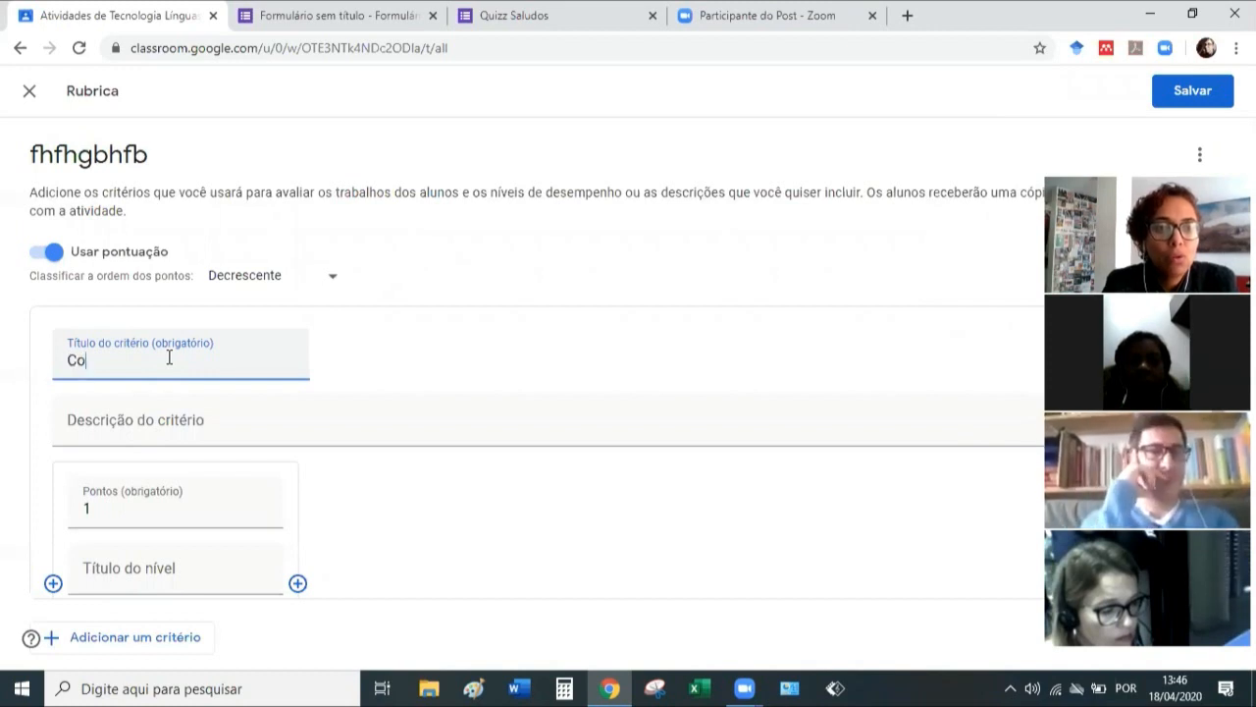
type("en")
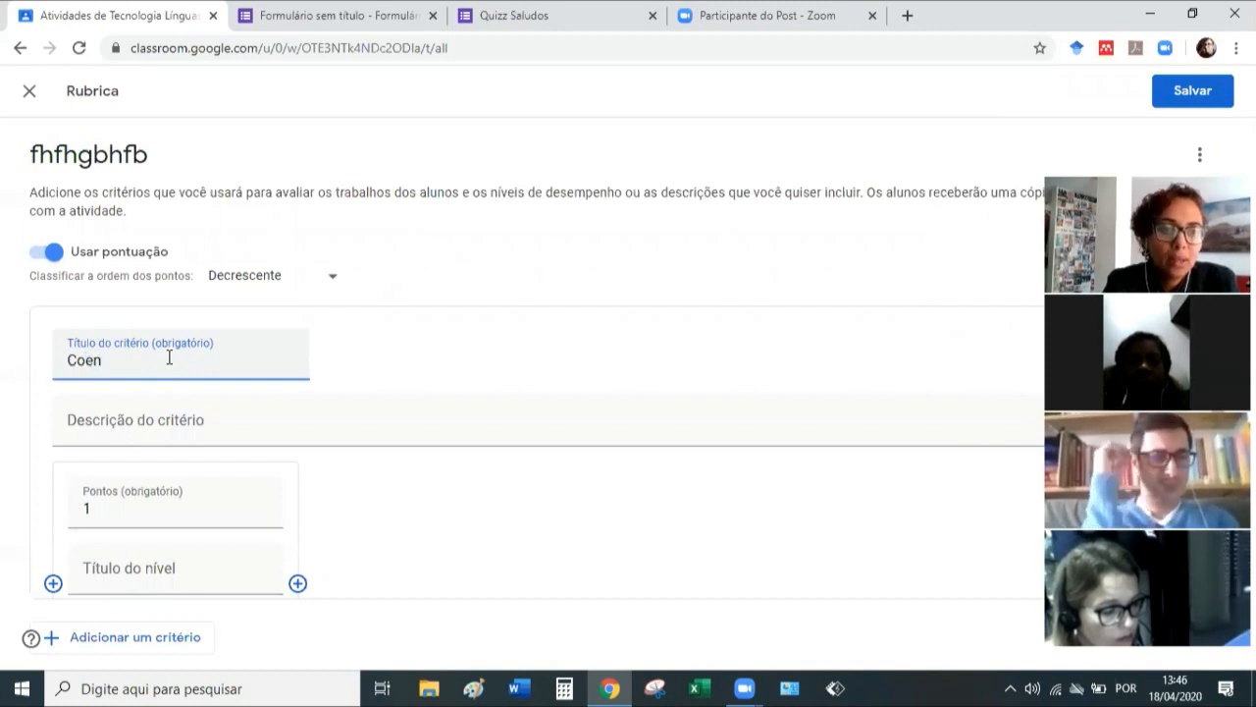
type("cia")
key("BackSpace")
key("BackSpace")
key("BackSpace")
key("BackSpace")
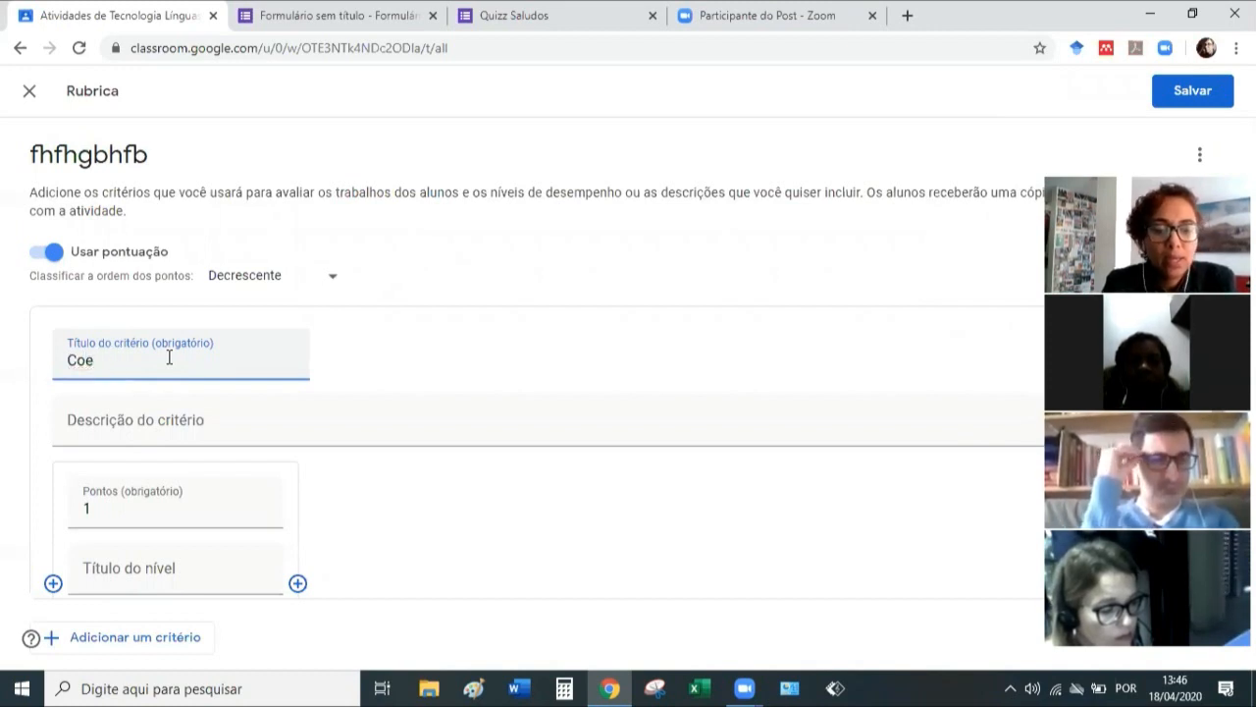
type("rencia textual")
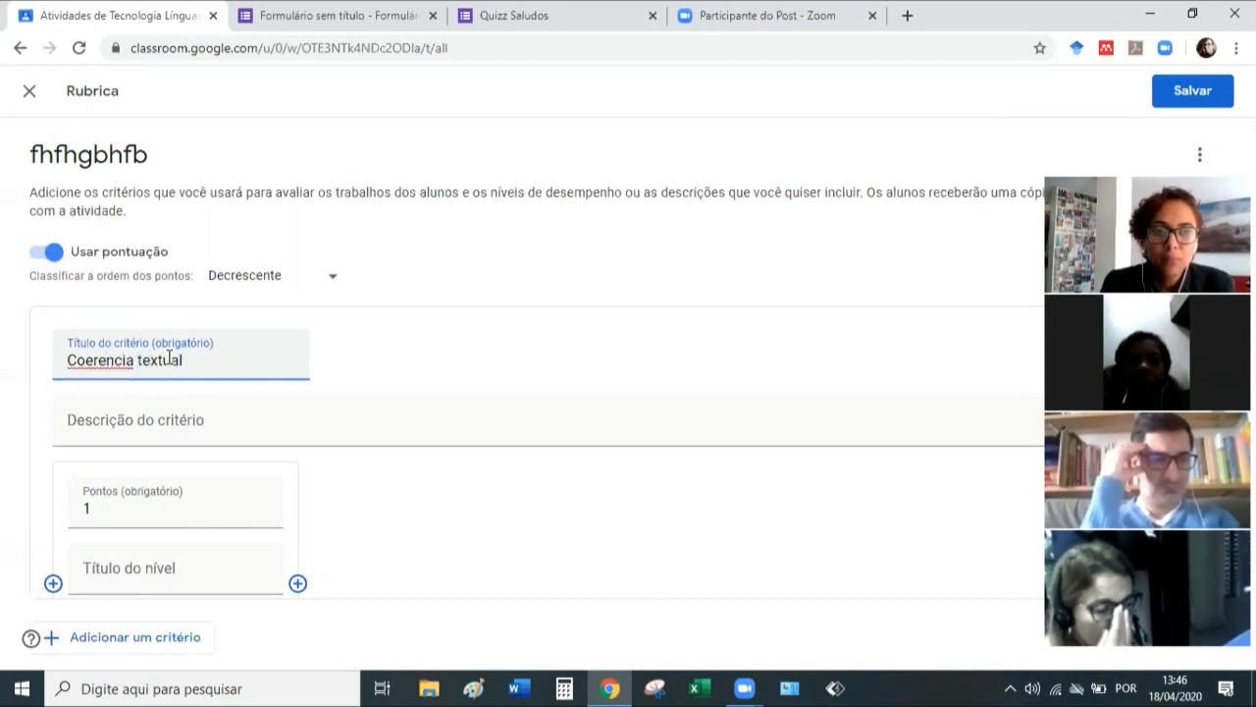
right_click(84, 369)
left_click(147, 385)
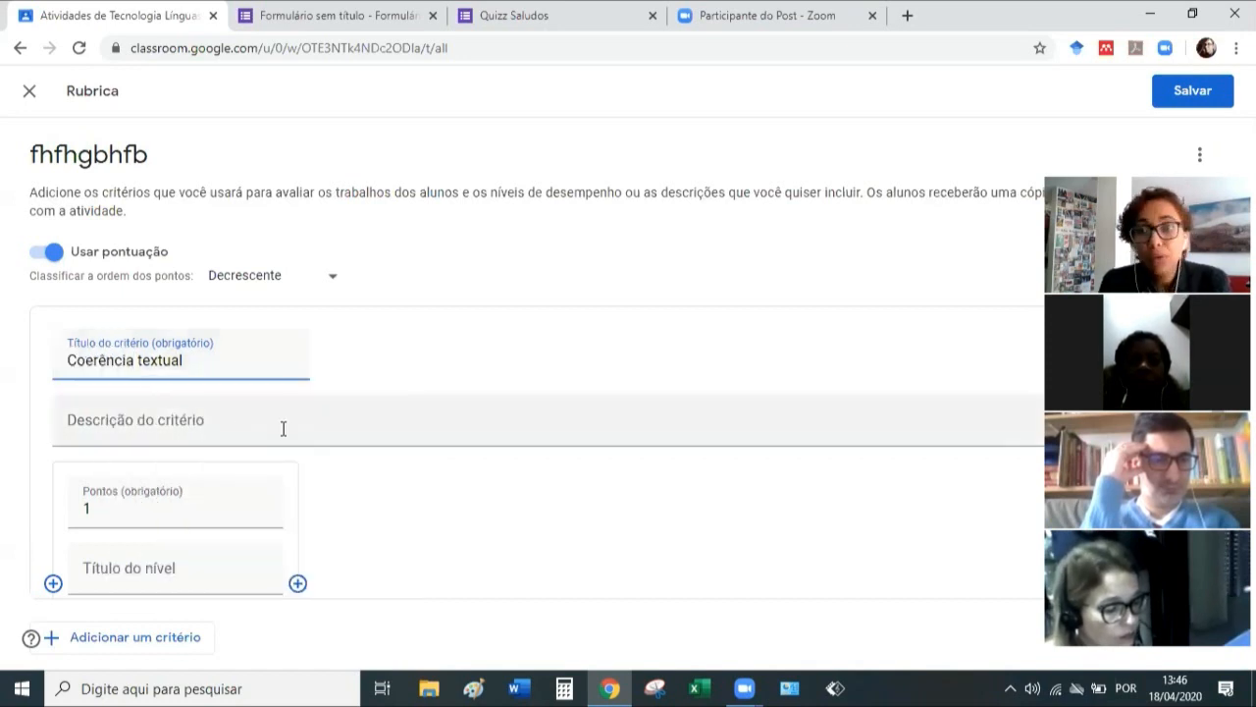
Enter "O texto deve...." as the criterion's description and set its level to 2 points.
left_click(129, 430)
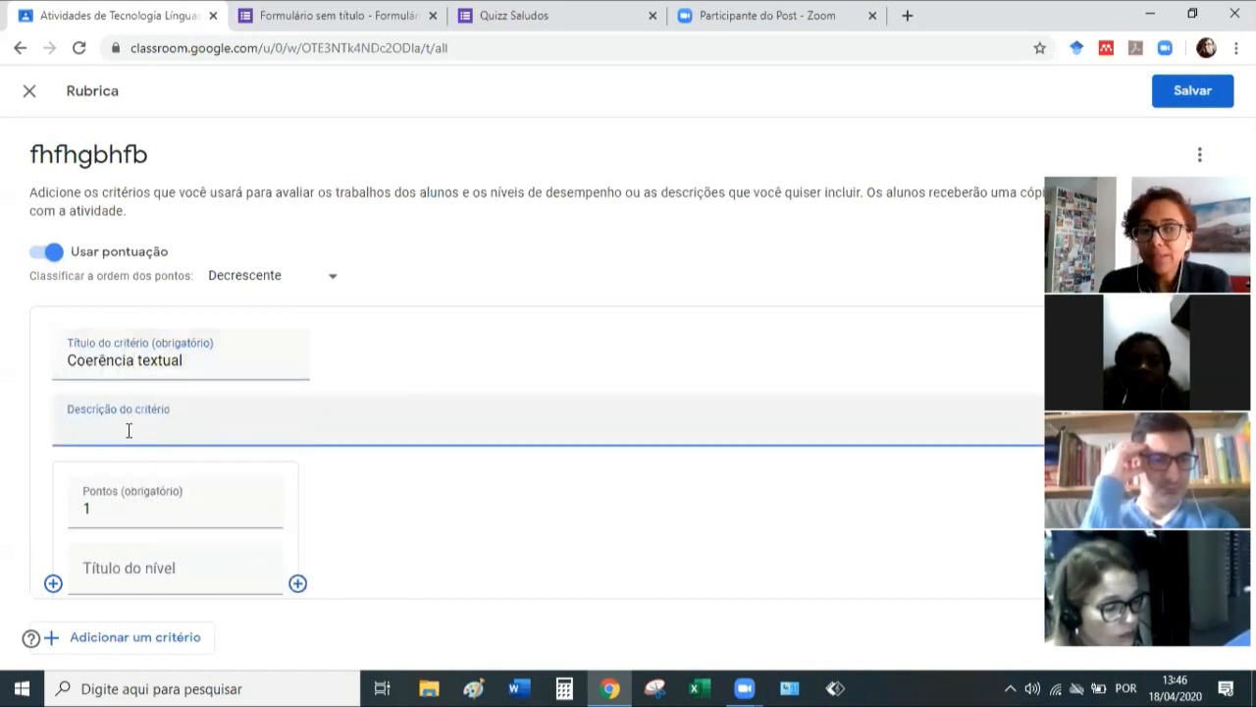
type("O")
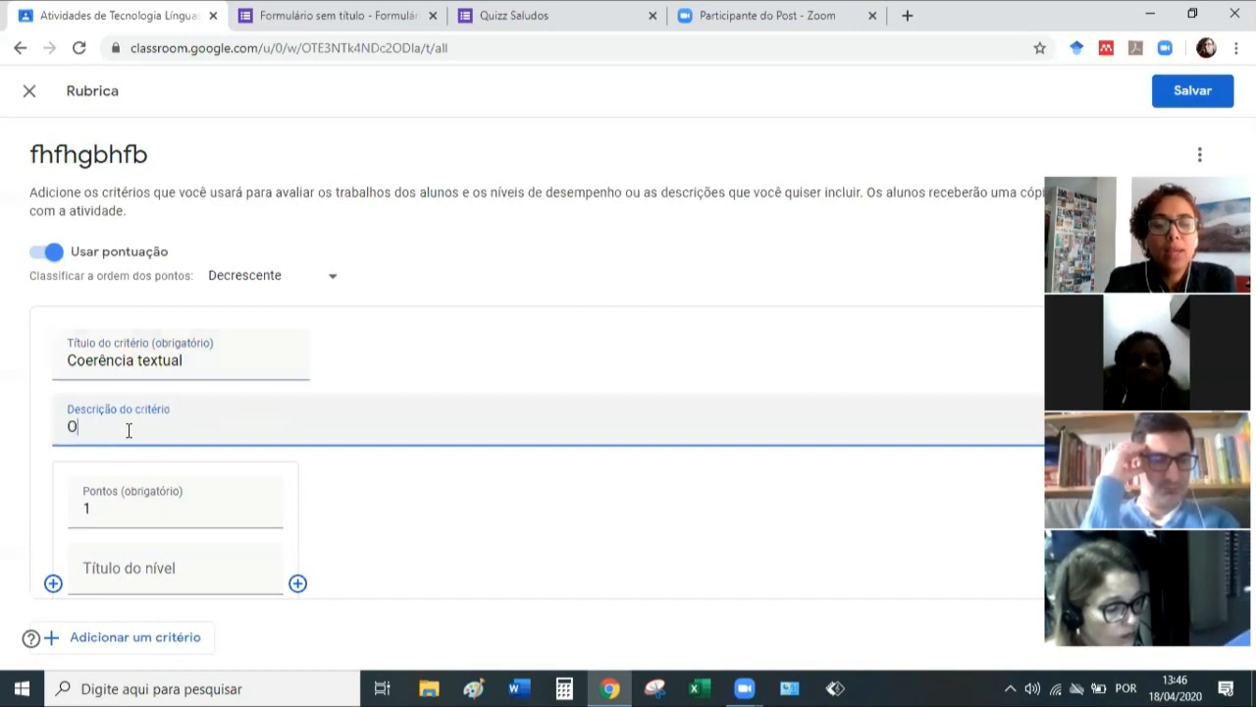
type(" texto dev")
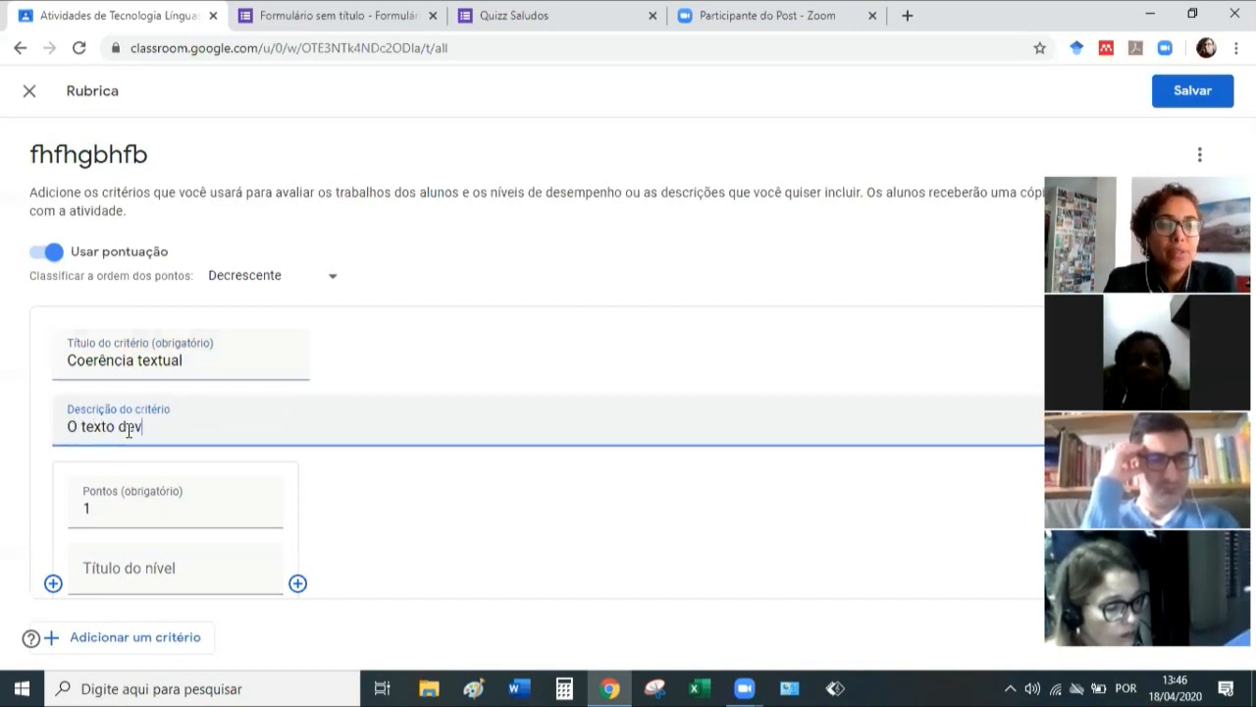
type("e....")
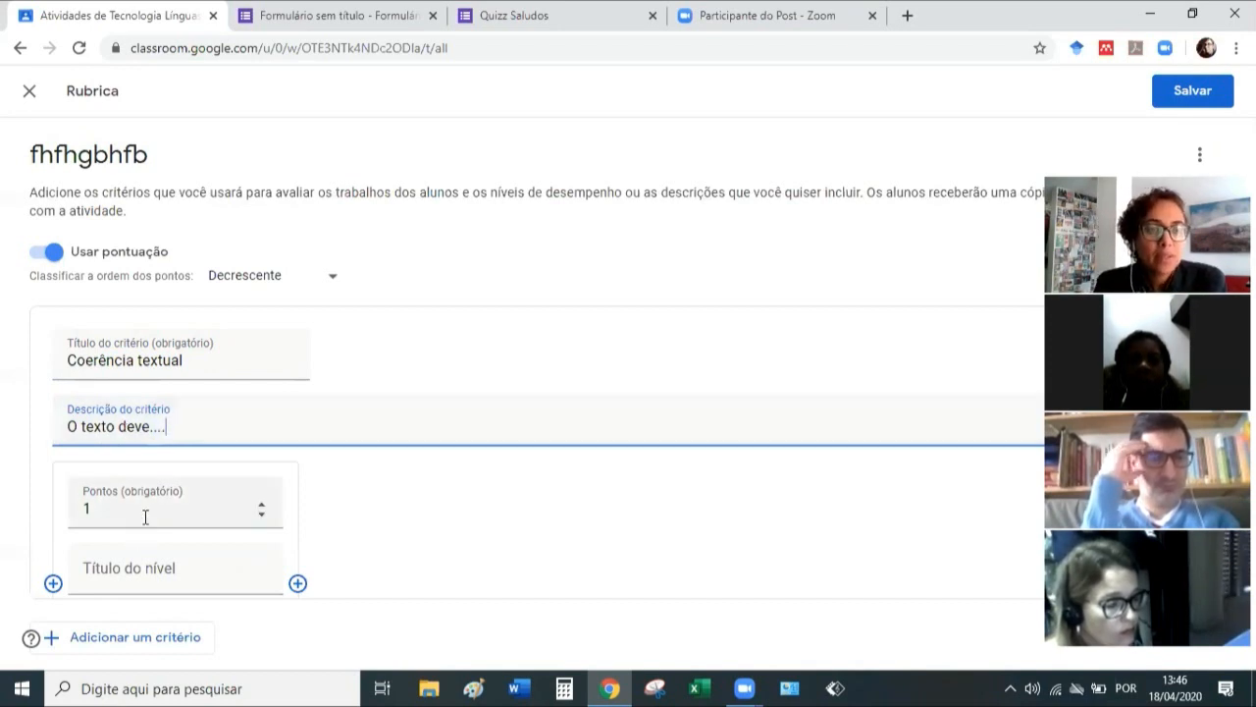
left_click(261, 506)
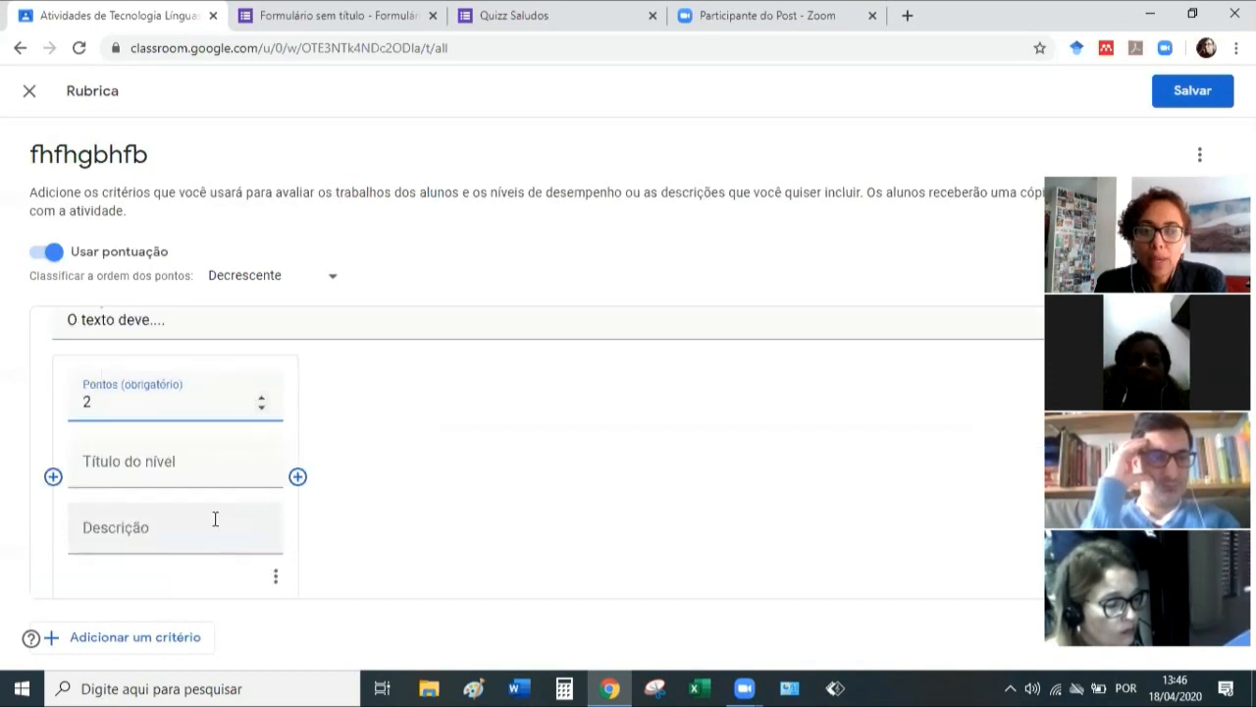
left_click(410, 455)
Add a second criterion titled "rthhray" to the rubric and try to save the rubric.
left_click(101, 640)
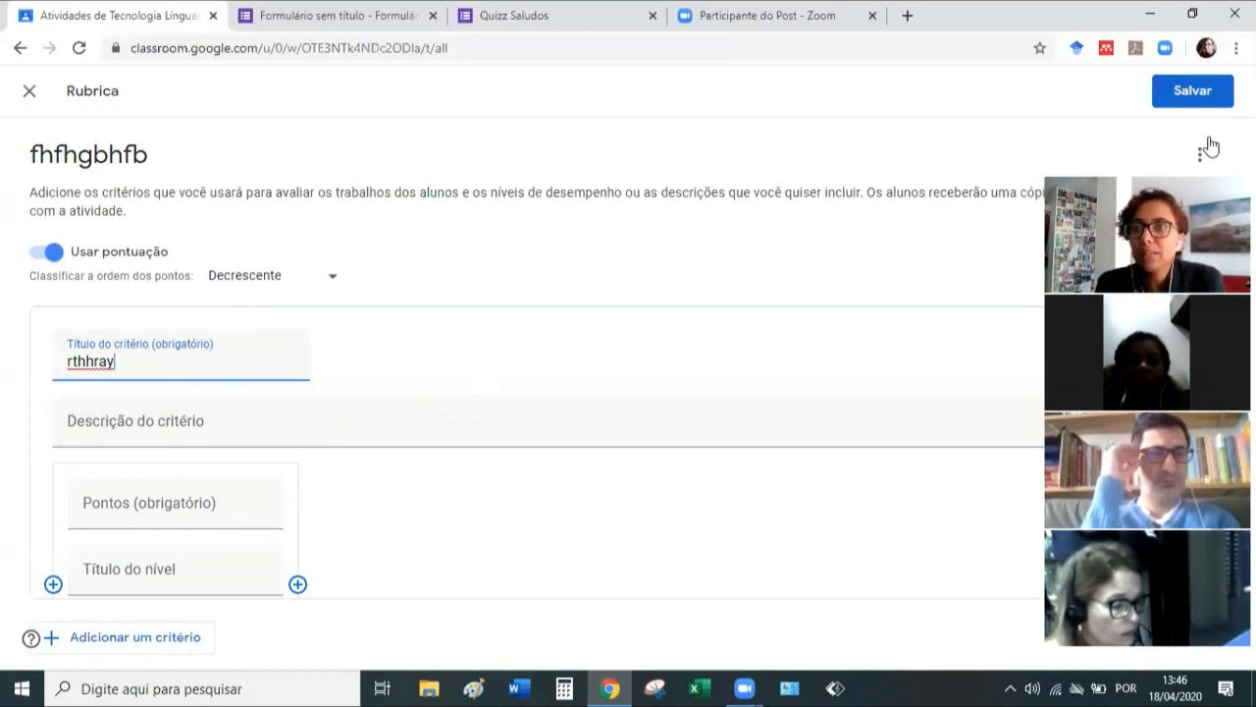
left_click(1203, 98)
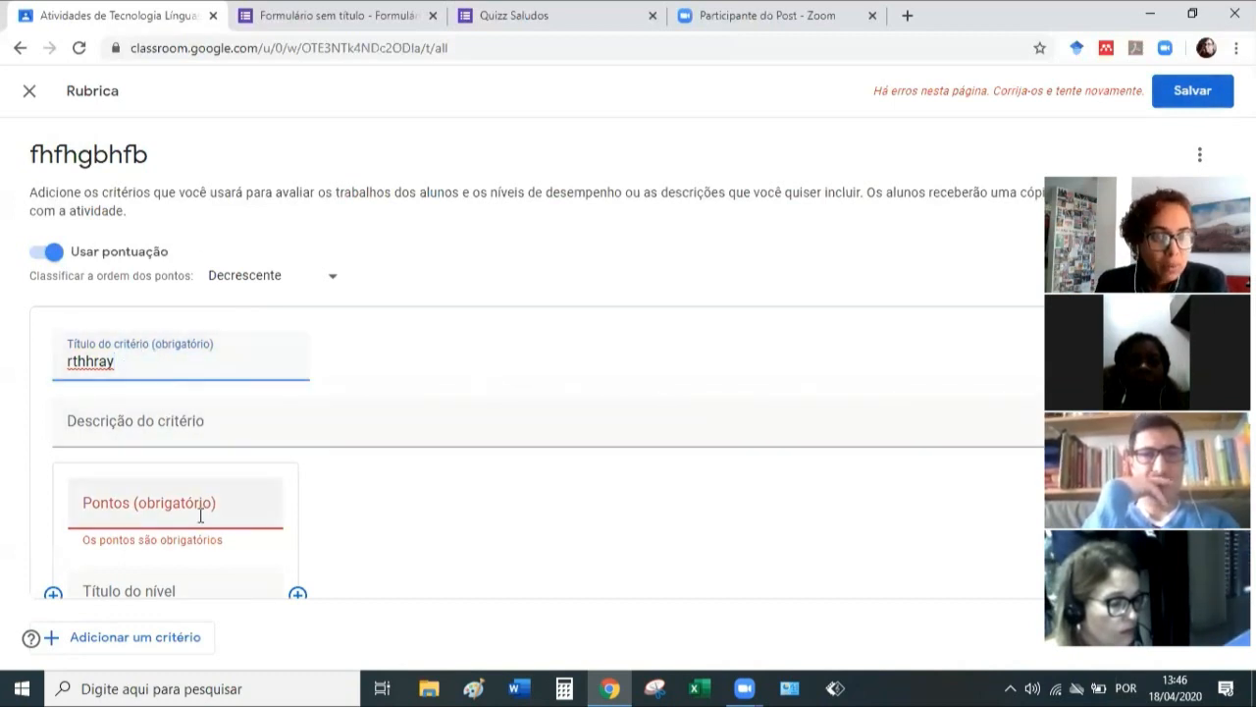
Set the required points of the "rthhray" criterion's level to 1.
scroll(264, 410, "down", 1)
left_click(263, 384)
left_click(261, 374)
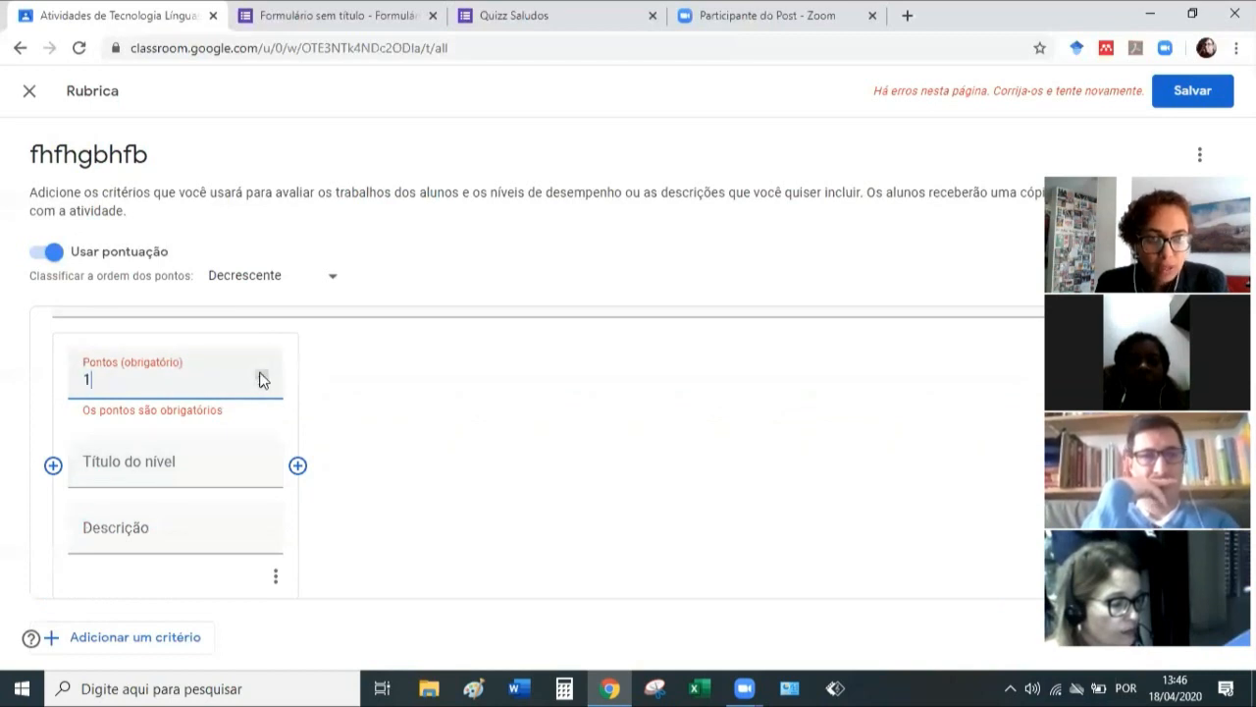
Save the two-criterion rubric and move the video call thumbnails aside to check the assignment's settings.
left_click(1191, 103)
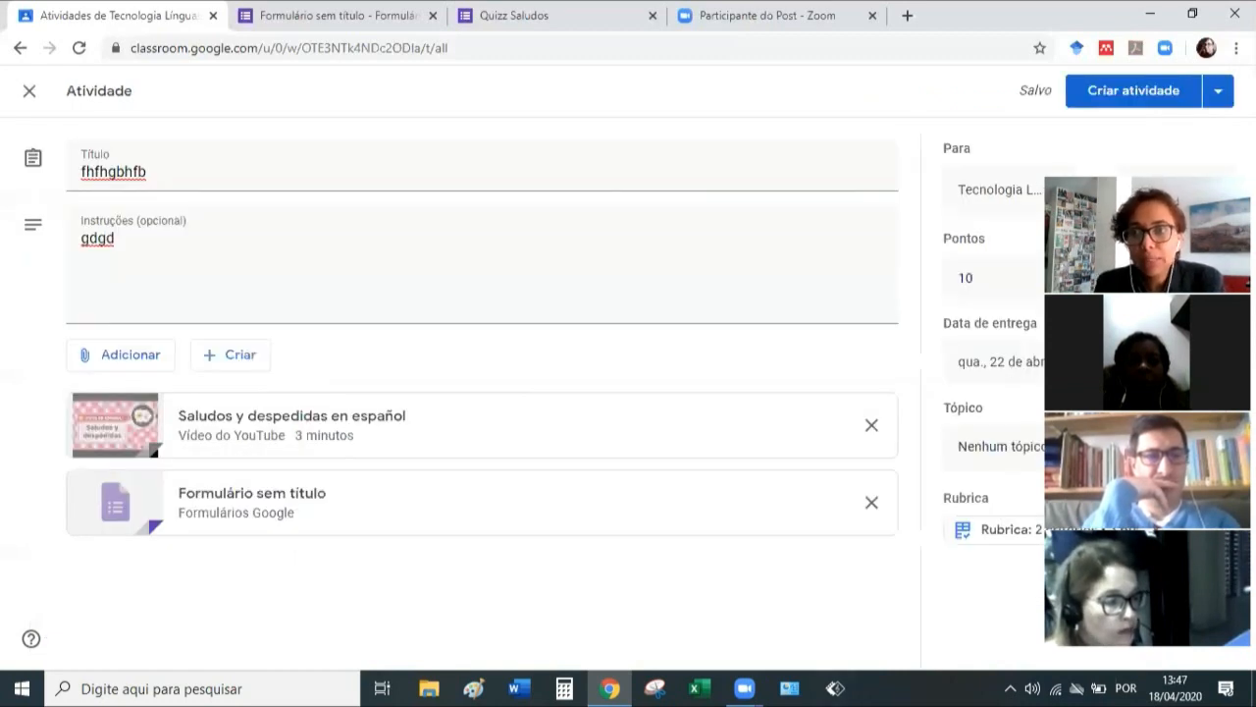
left_click_drag(1148, 187, 706, 143)
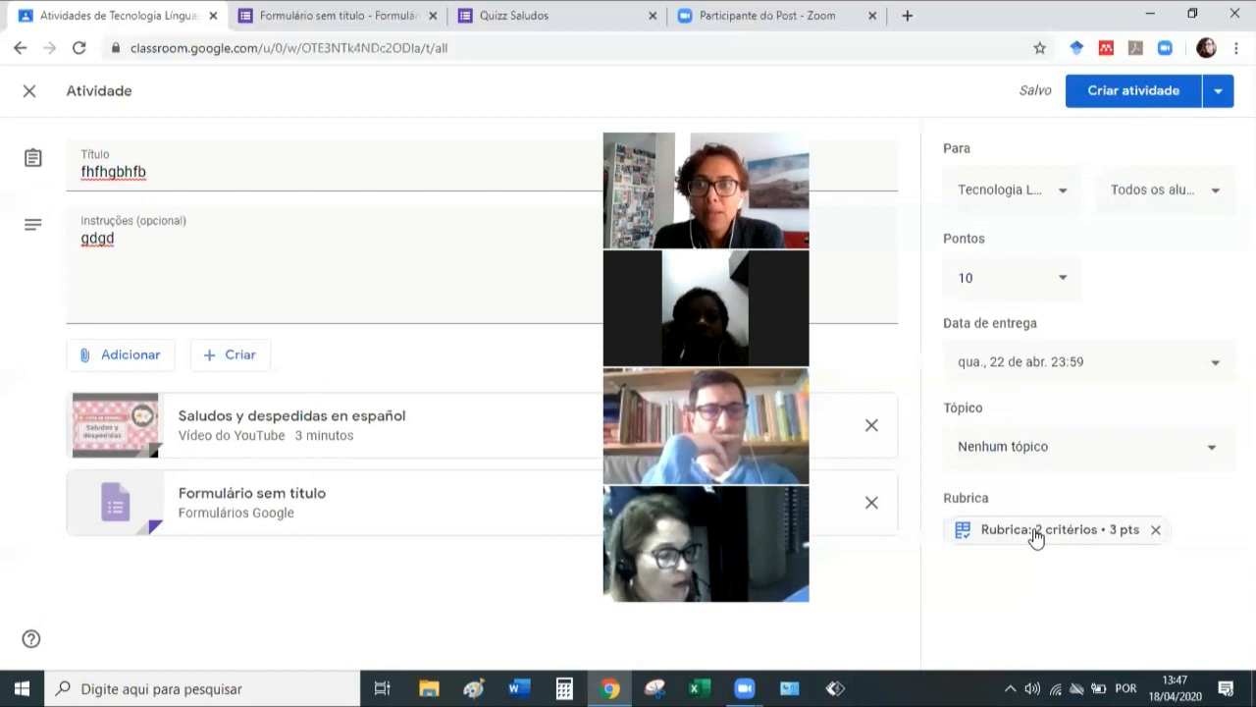
left_click_drag(706, 143, 1044, 157)
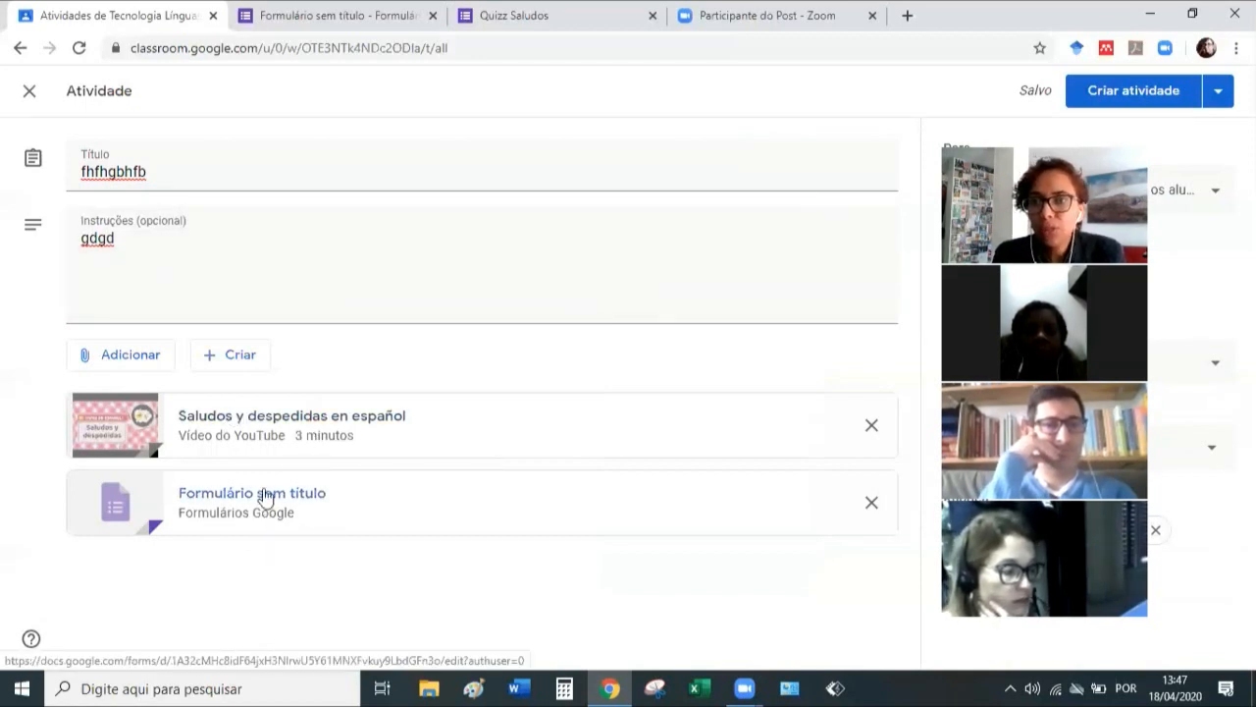
Create the "fhfhgbhfb" assignment and view its post in the class stream (Mural).
left_click(1115, 89)
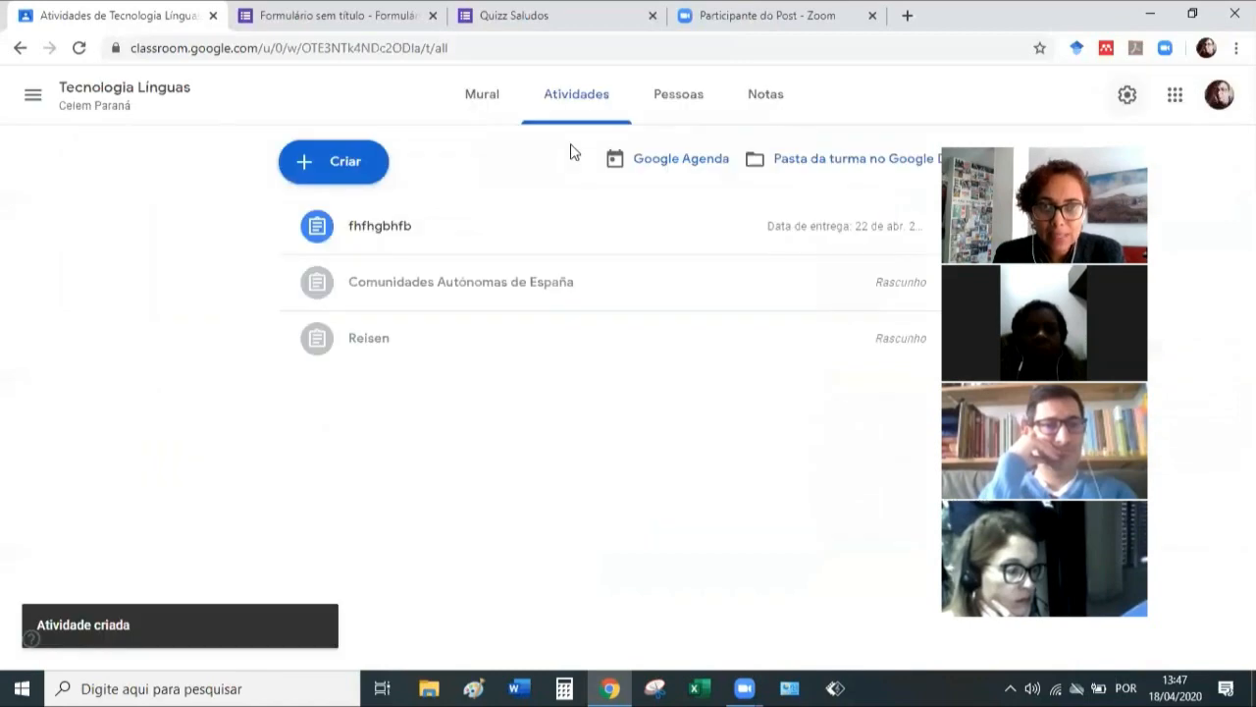
left_click(487, 101)
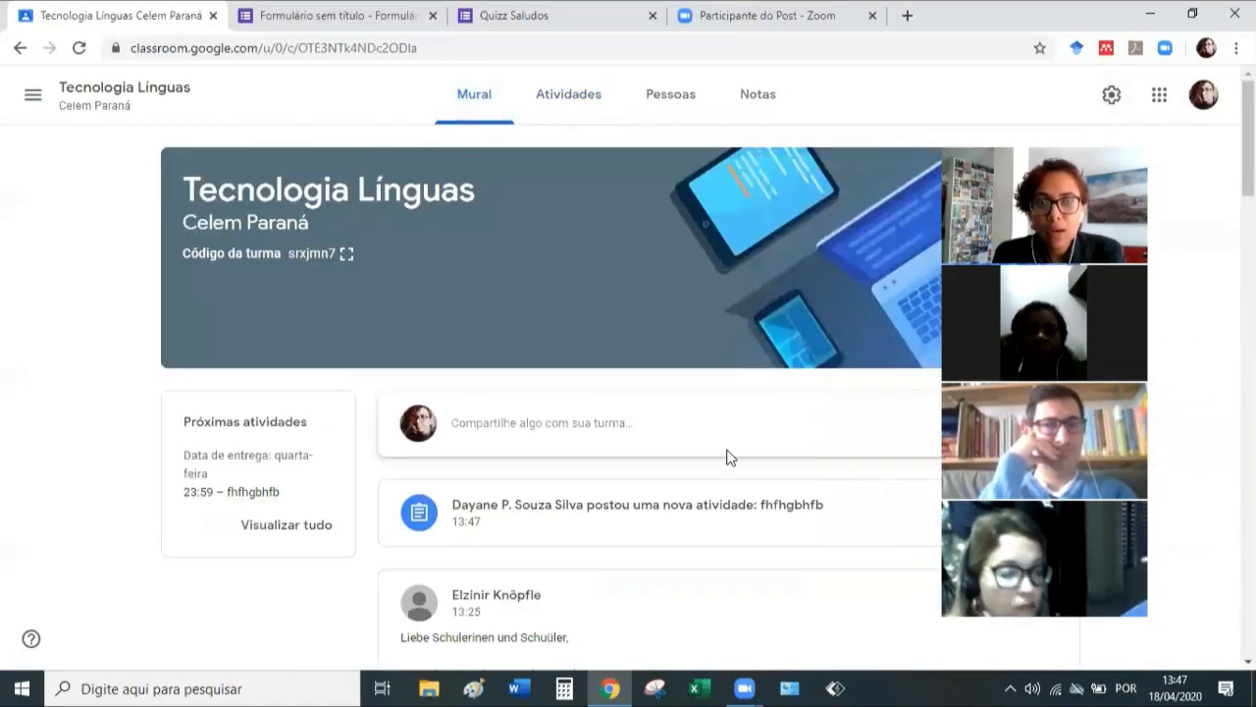
scroll(730, 457, "down", 2)
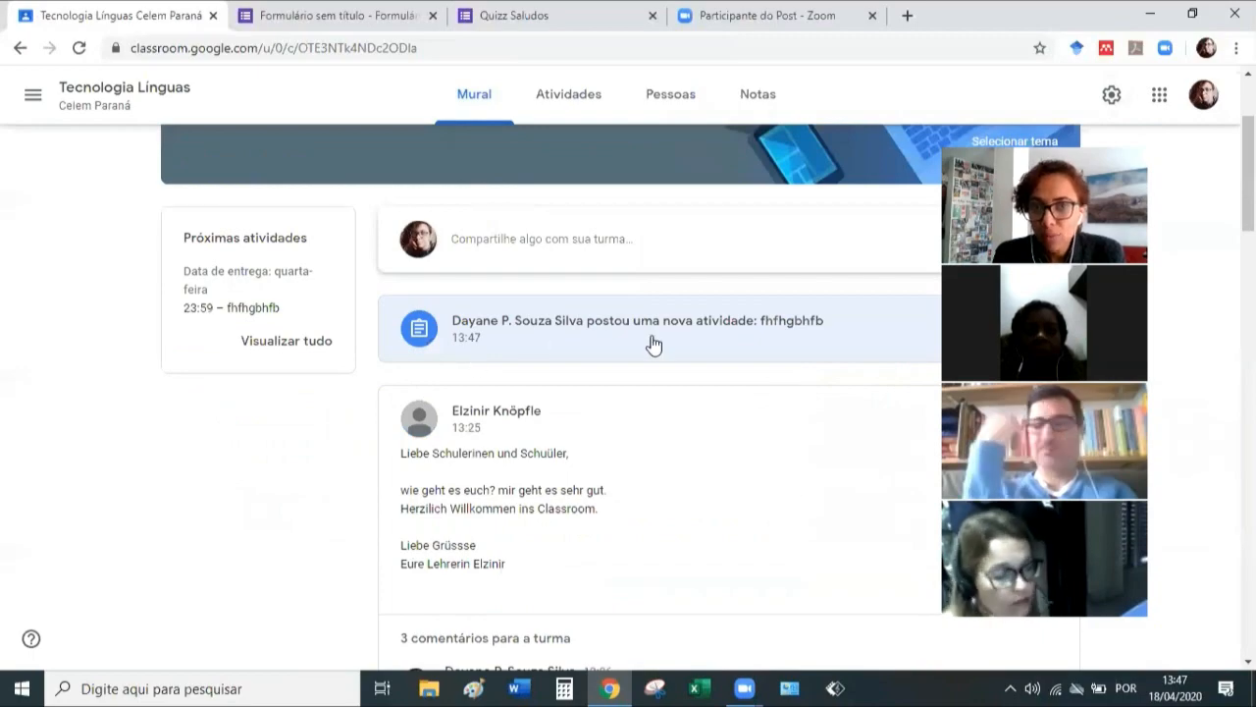